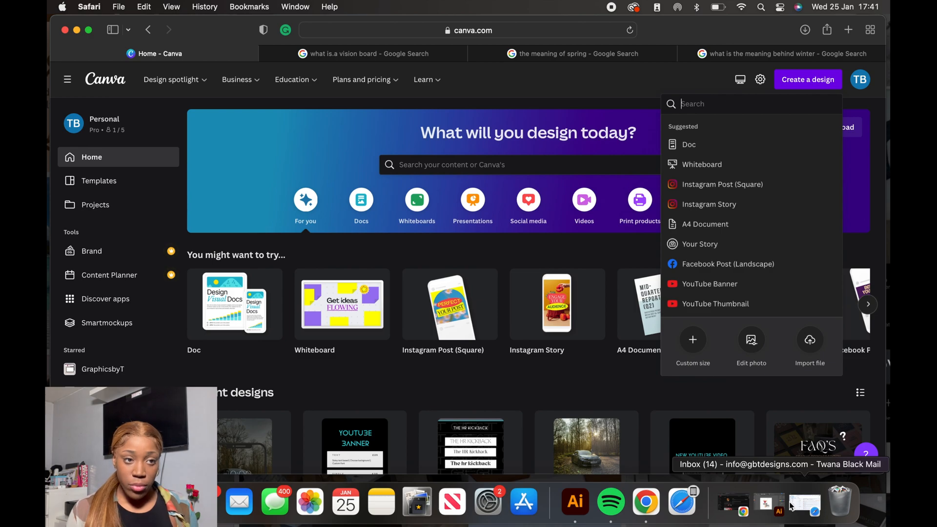
Step: Create a new custom-size design with a width of 1920 px and a height of 1080 px
left_click(692, 341)
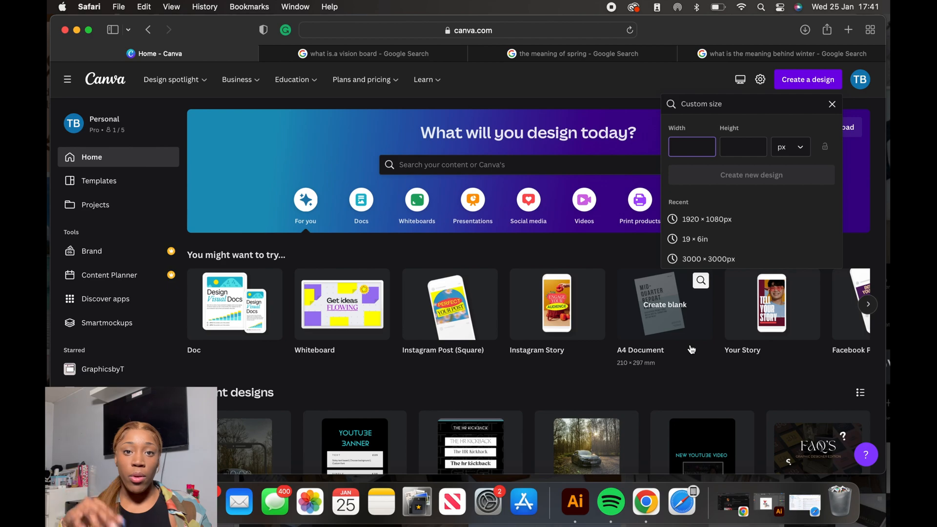
type("1920")
key("Tab")
type("1080")
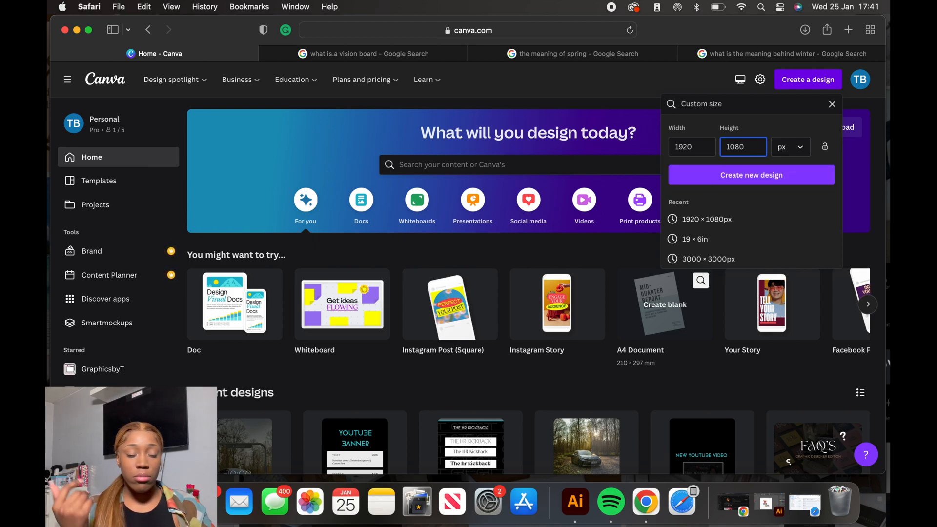
key("Return")
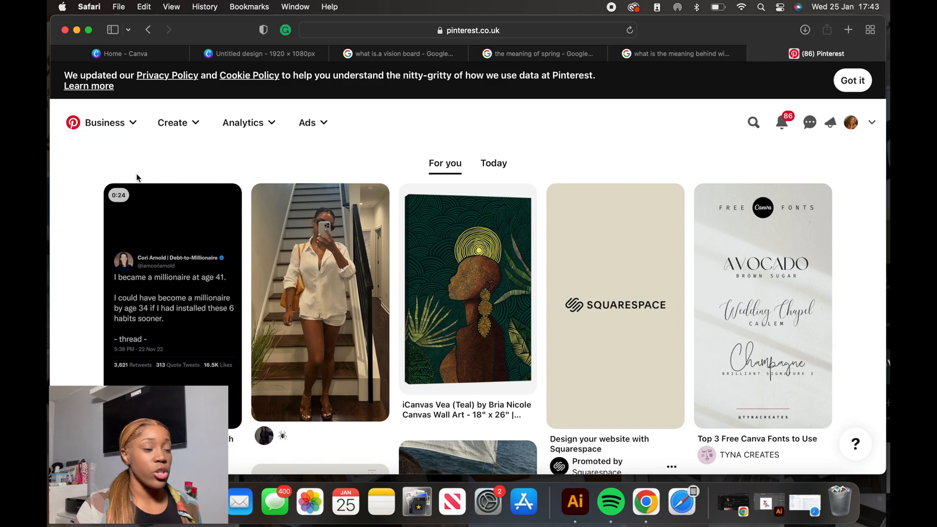
Step: Browse the Pinterest home feed for vision board image ideas
scroll(367, 454, "down", 10)
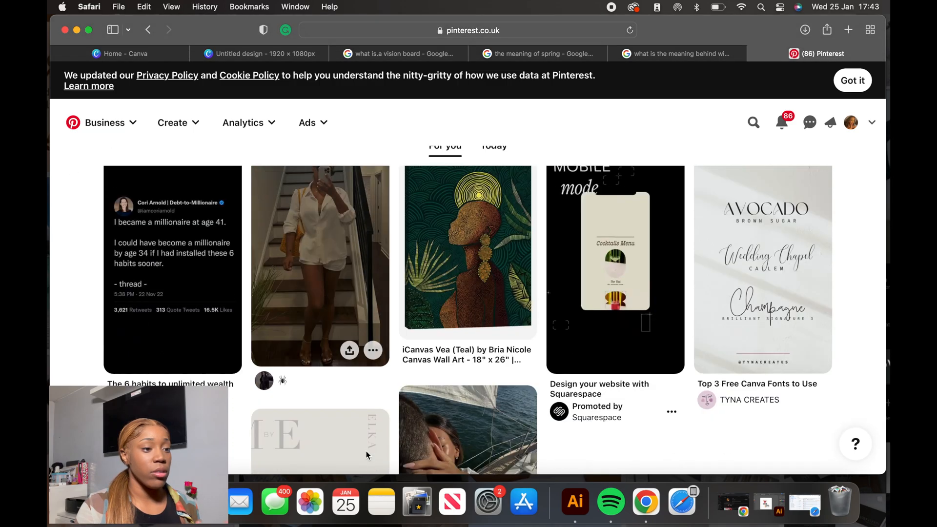
scroll(367, 454, "up", 7)
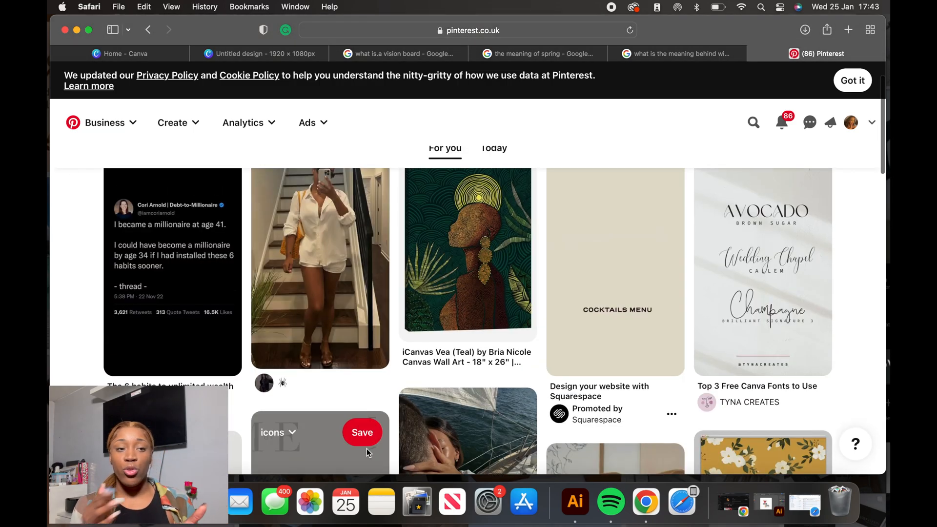
scroll(367, 450, "down", 4)
scroll(368, 452, "down", 2)
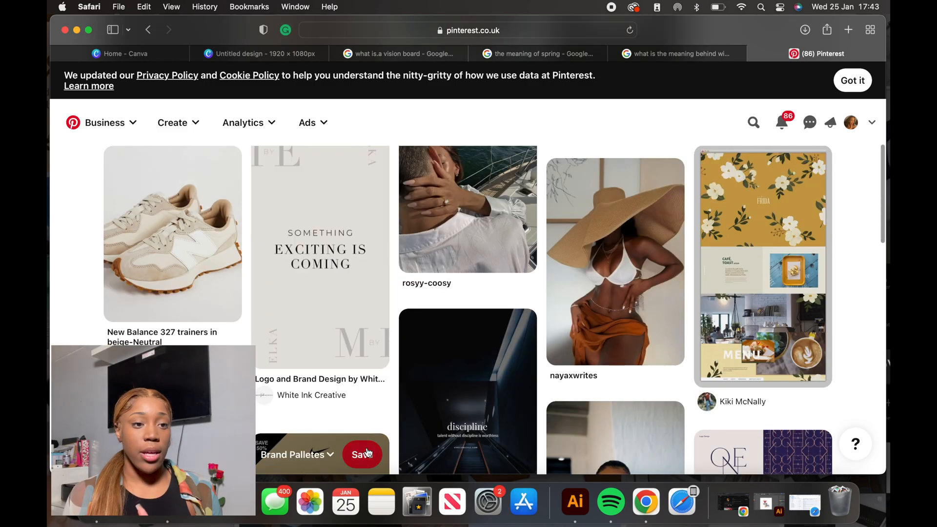
scroll(368, 451, "down", 3)
scroll(368, 453, "down", 6)
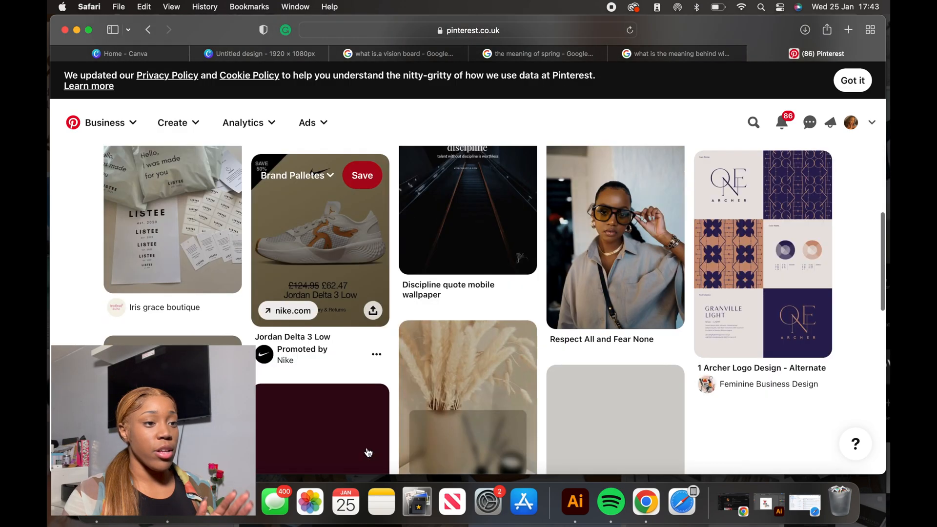
scroll(613, 359, "down", 3)
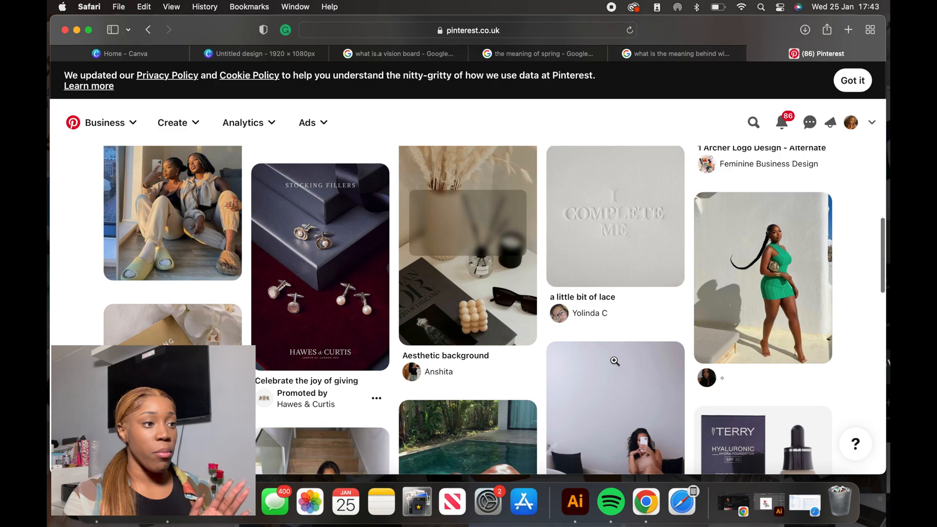
scroll(732, 292, "up", 3)
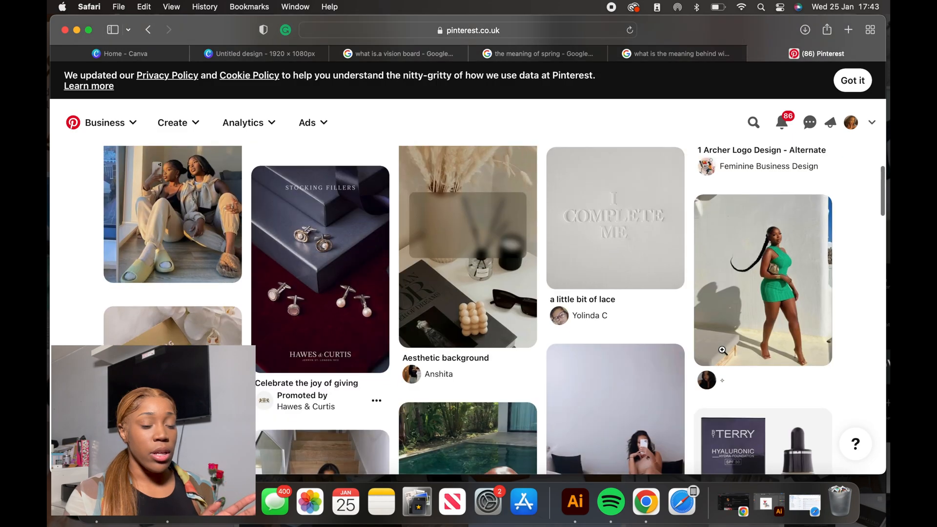
Step: View the pin of the woman in the green dress with its download option, and return to the feed
left_click(769, 285)
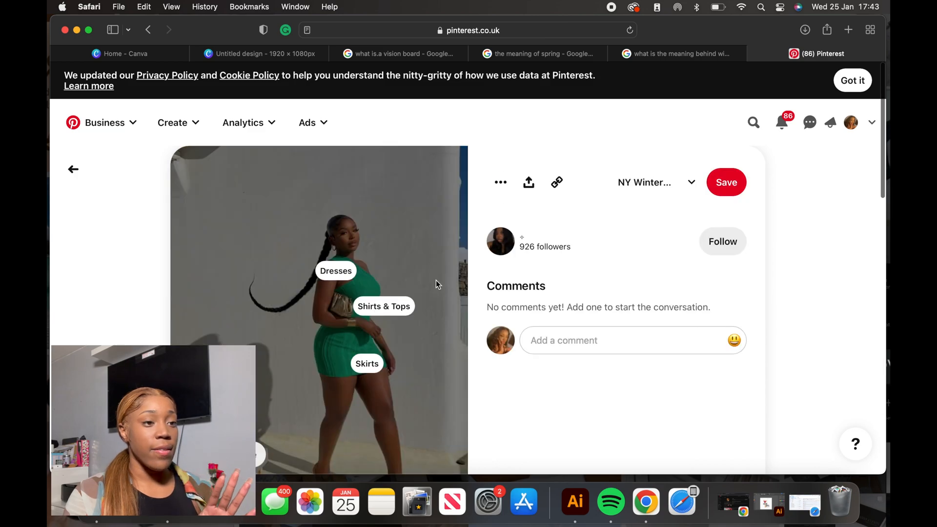
left_click(510, 166)
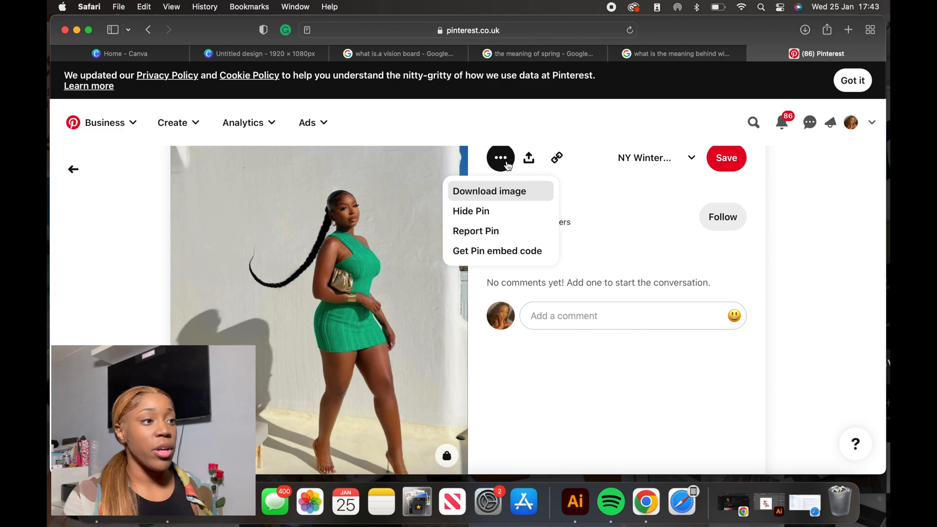
left_click(71, 173)
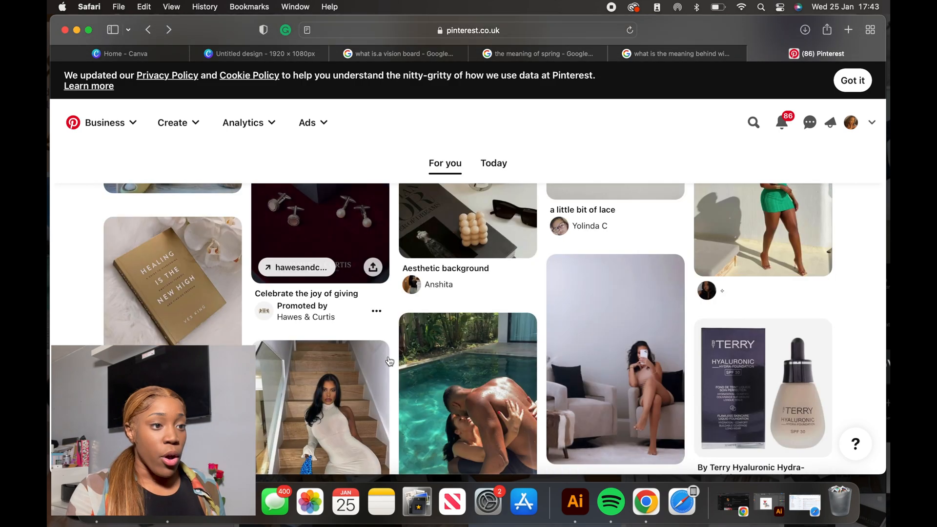
Step: Examine the pin of the couple in the swimming pool and return to the feed
scroll(389, 361, "down", 3)
scroll(389, 361, "up", 1)
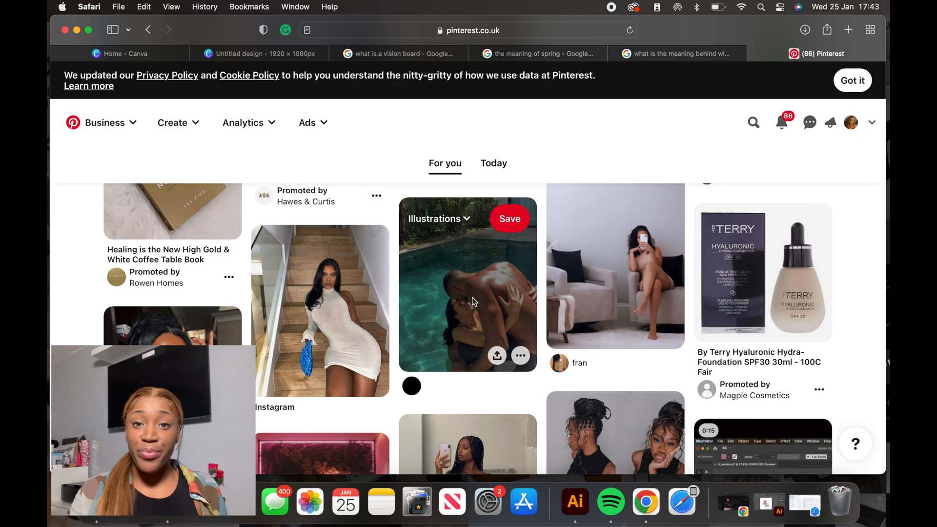
left_click(473, 301)
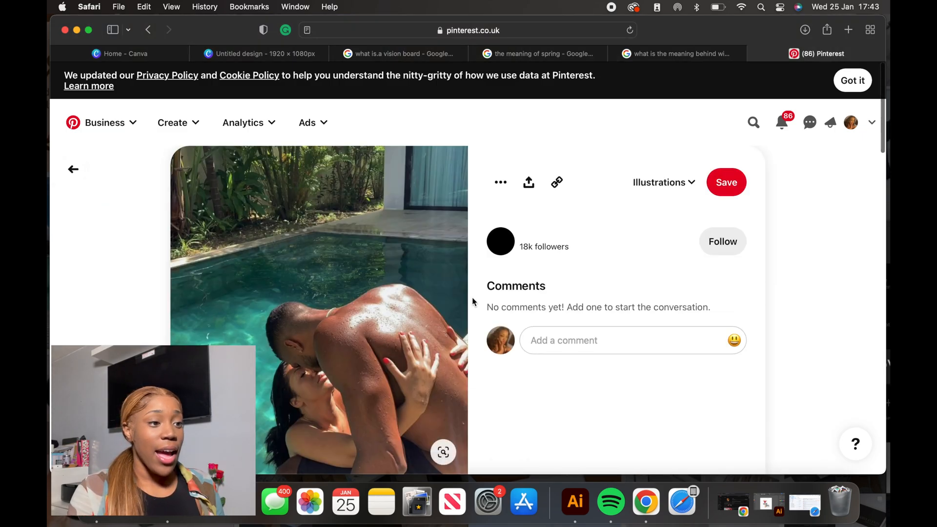
scroll(291, 356, "down", 2)
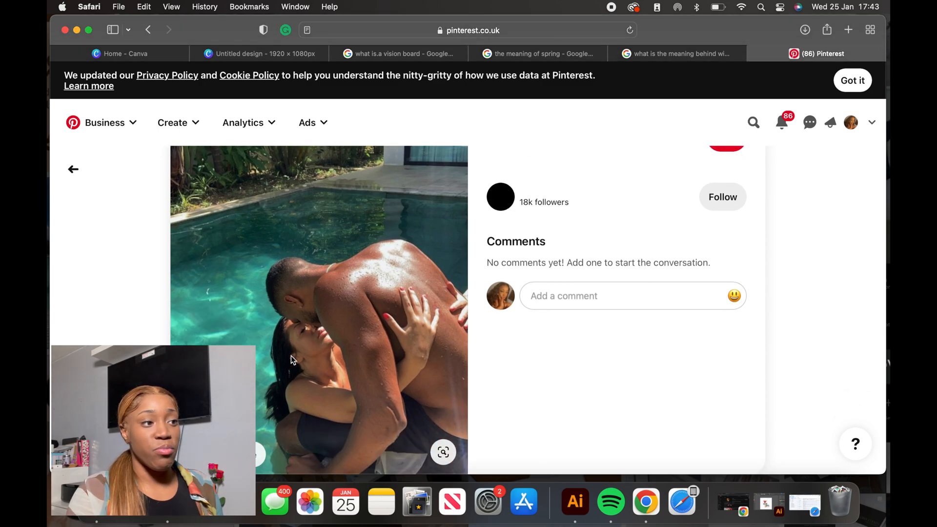
left_click(71, 170)
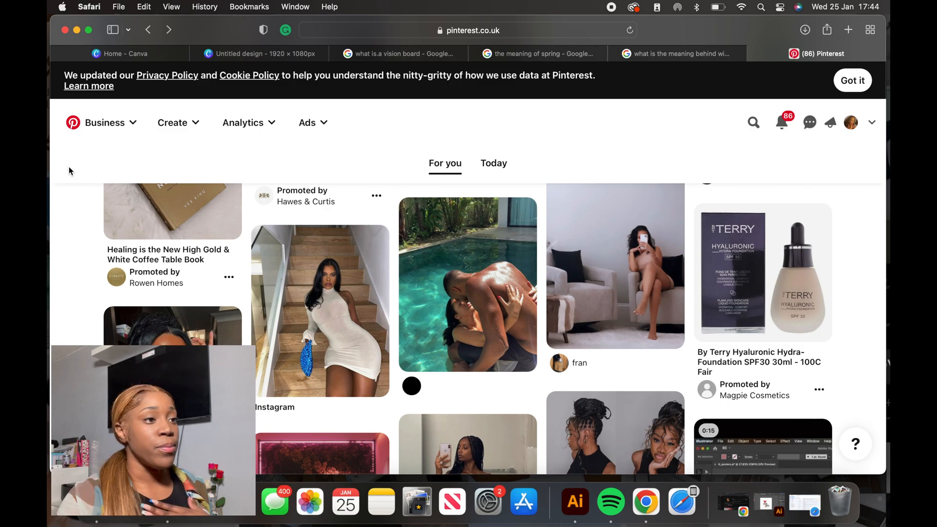
Step: Switch to the untitled Canva design and look through the TOSHIBA EXT drive for image files to upload
left_click(227, 55)
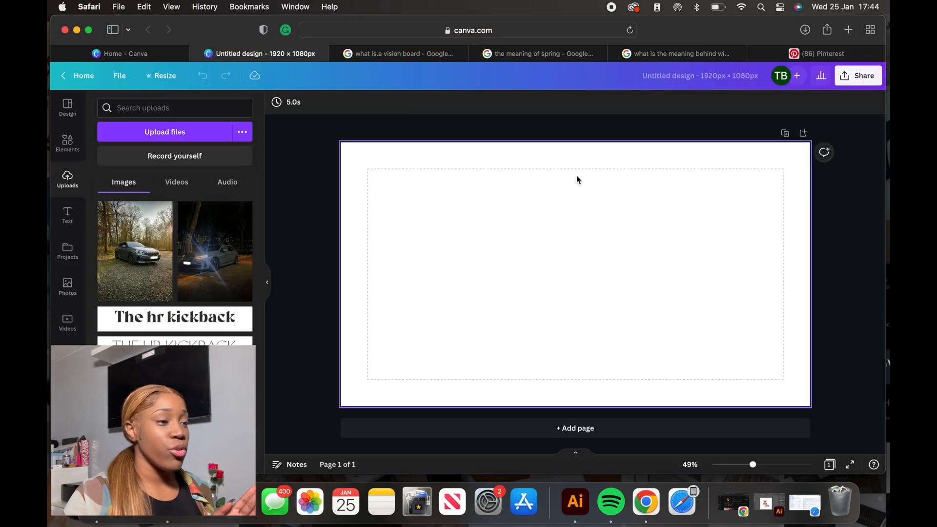
left_click(156, 134)
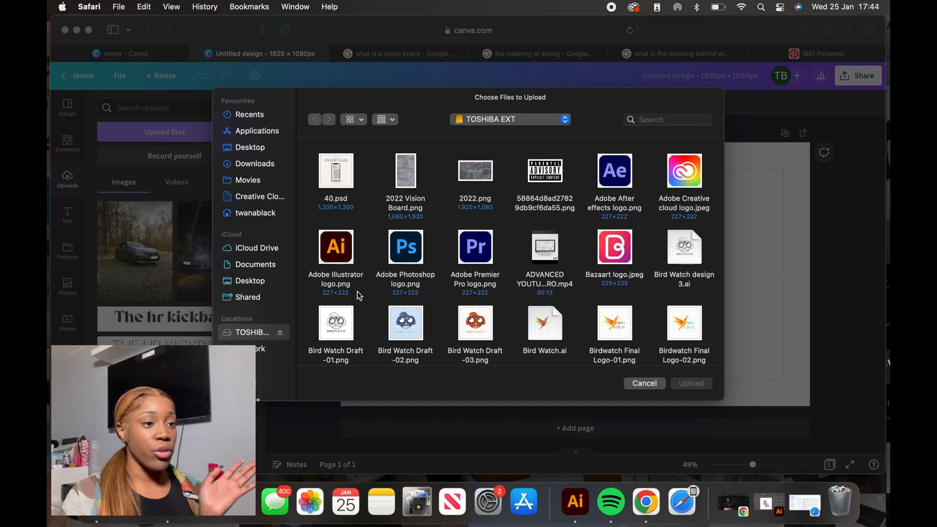
scroll(379, 291, "down", 10)
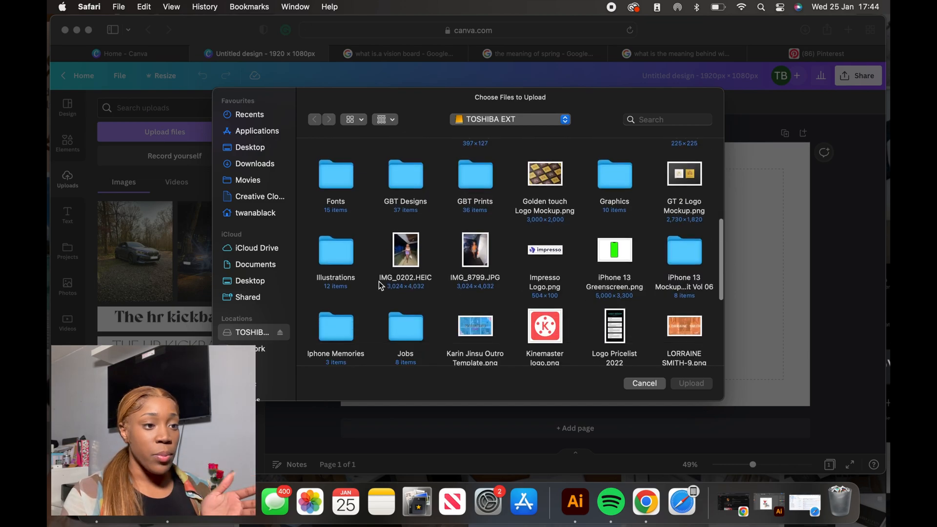
scroll(378, 281, "down", 3)
scroll(380, 278, "up", 15)
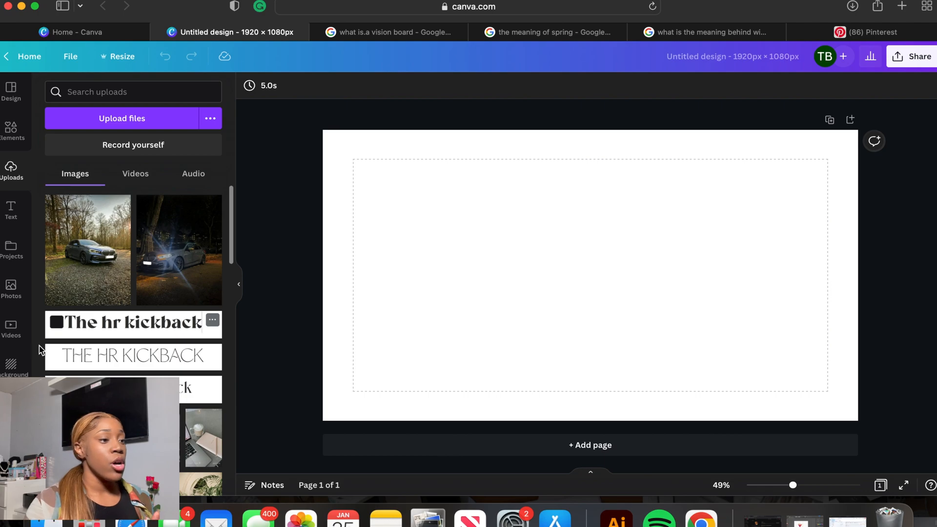
Step: Add the uploaded photo of the woman in the orange suit, shrink it and place it in the page's top-left corner
scroll(196, 334, "down", 10)
scroll(133, 341, "up", 1)
left_click(117, 266)
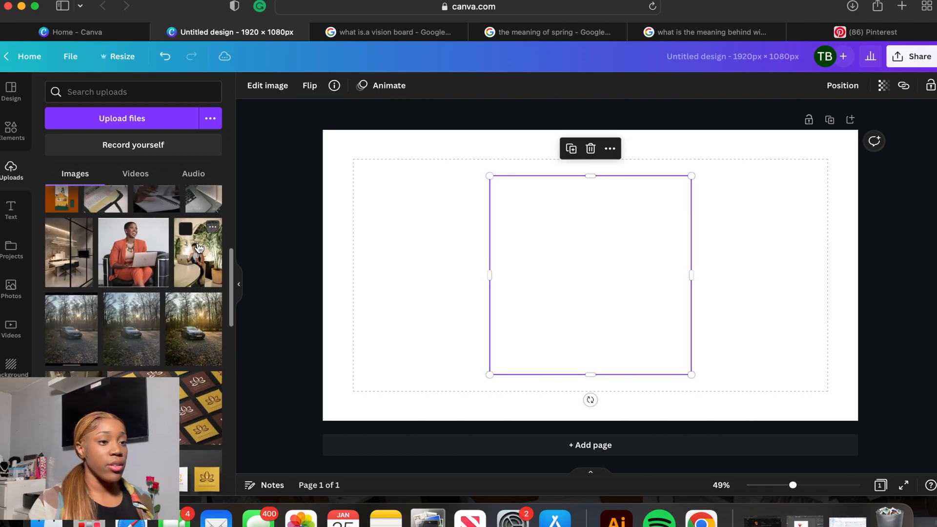
left_click_drag(690, 177, 606, 257)
left_click_drag(568, 309, 412, 191)
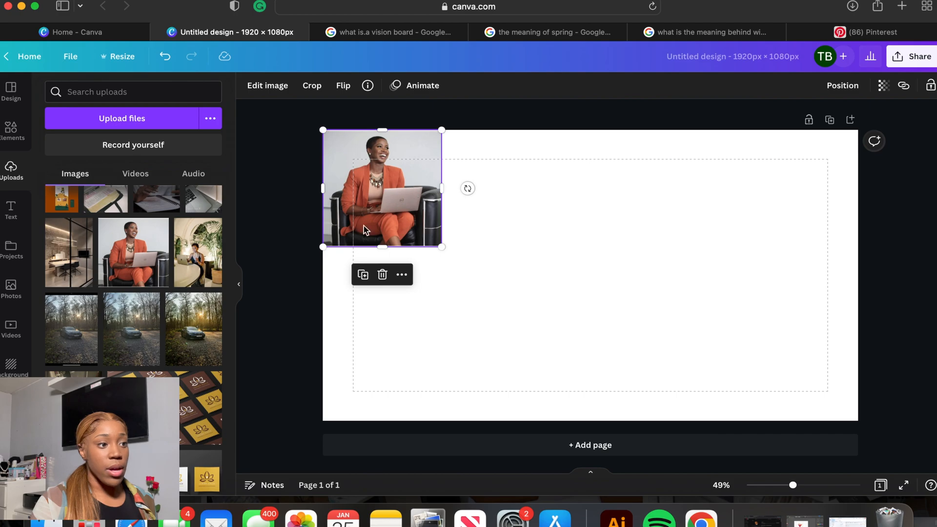
Step: Add the uploaded office interior photo, shrink it and overlap it with the lower right part of the first photo
left_click(77, 263)
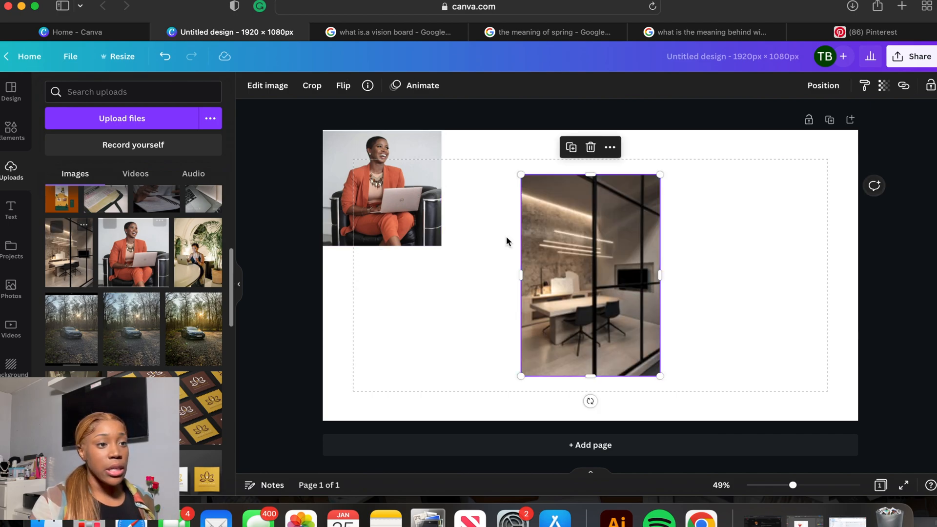
left_click_drag(659, 177, 613, 264)
left_click_drag(569, 335, 460, 275)
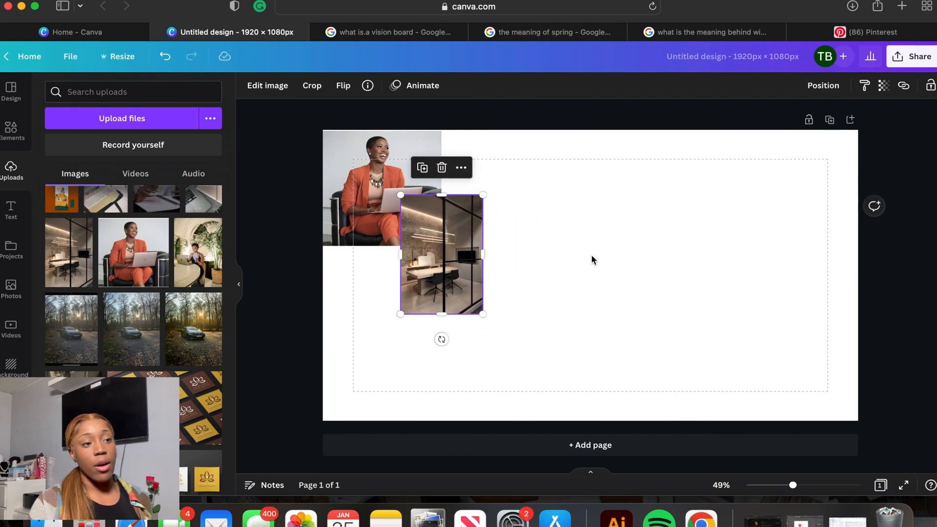
left_click(590, 255)
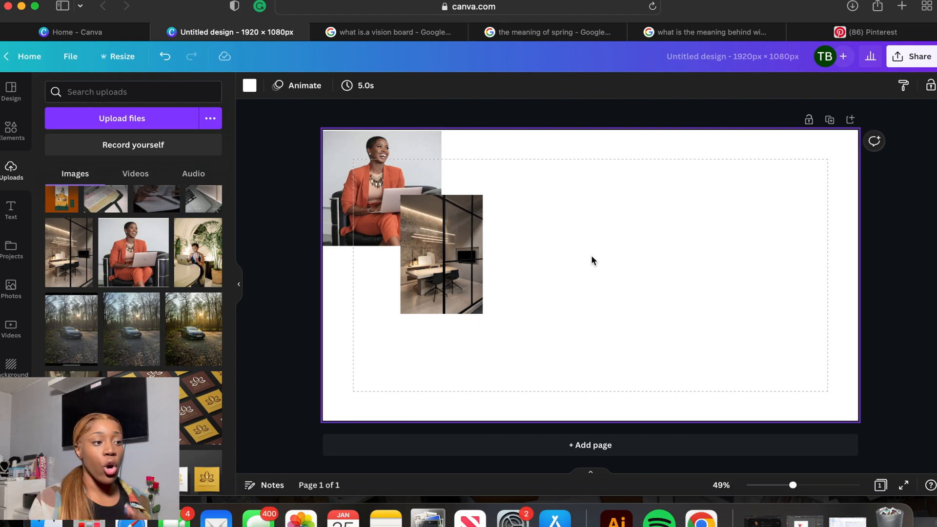
Step: Place the uploaded photo of the woman at the round table beside the first photo and send it backward in the layer order
scroll(200, 415, "down", 3)
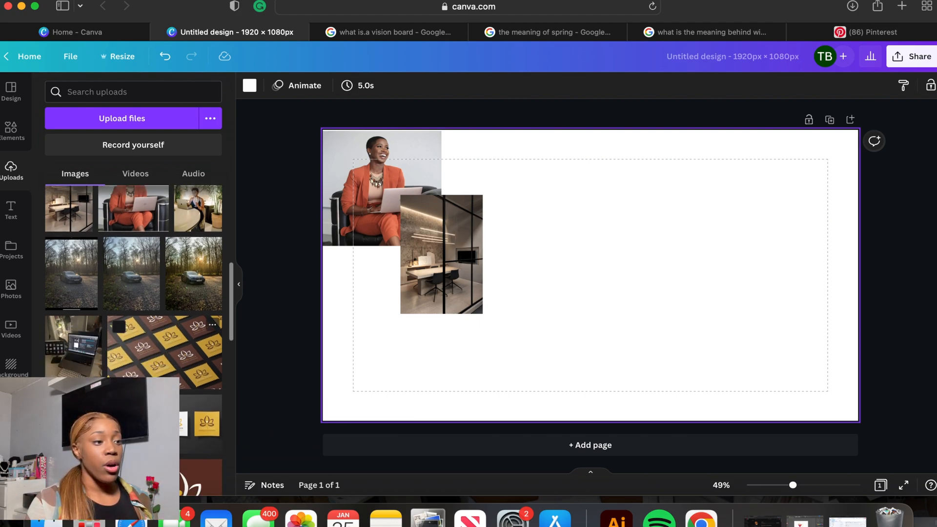
scroll(191, 324, "up", 5)
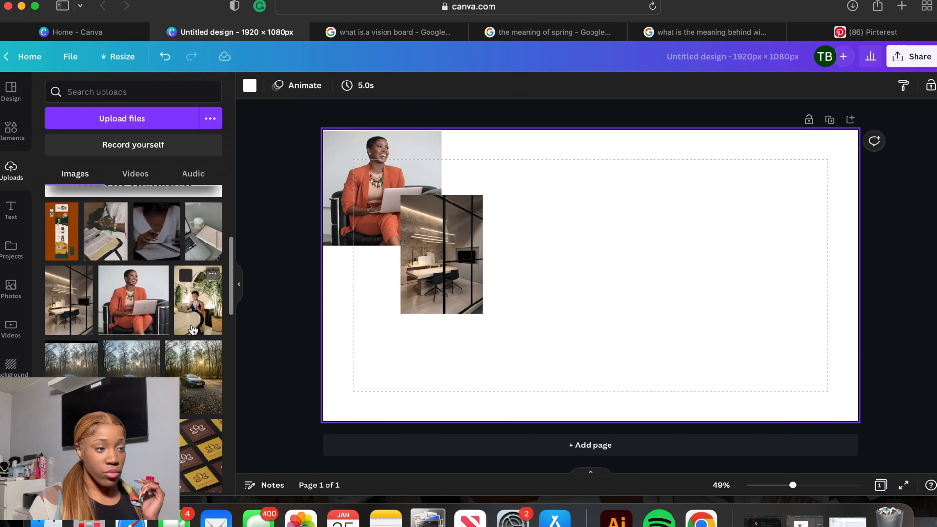
left_click(191, 325)
left_click_drag(635, 257, 541, 169)
left_click(836, 91)
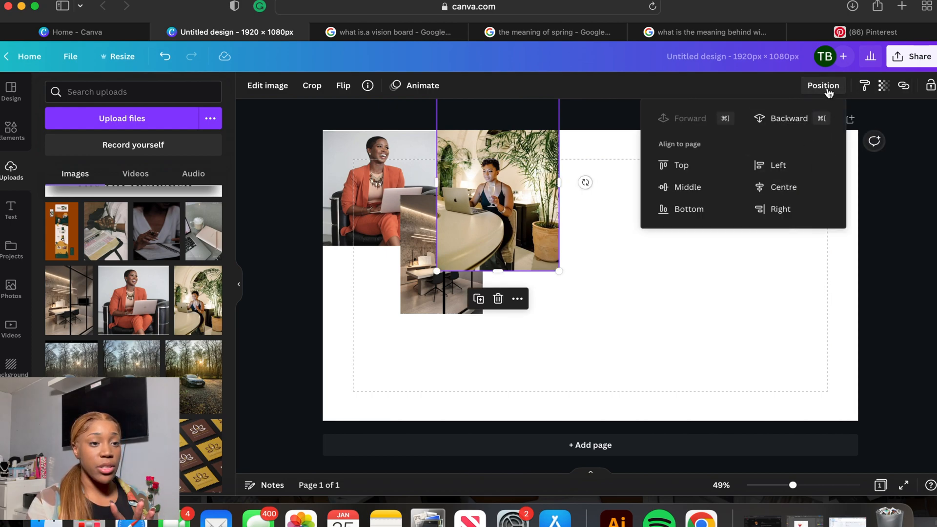
left_click(796, 122)
left_click(686, 357)
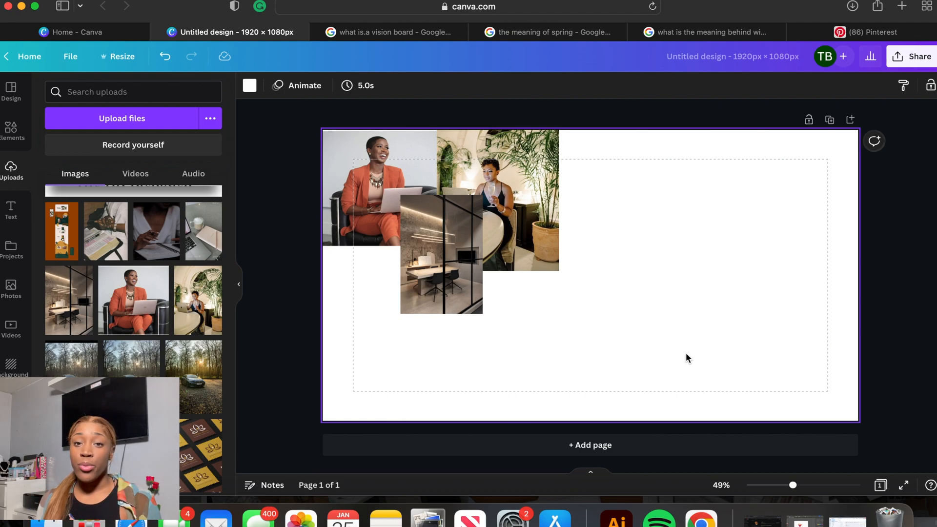
Step: Delete all three photos from the page
left_click(515, 229)
key("Delete")
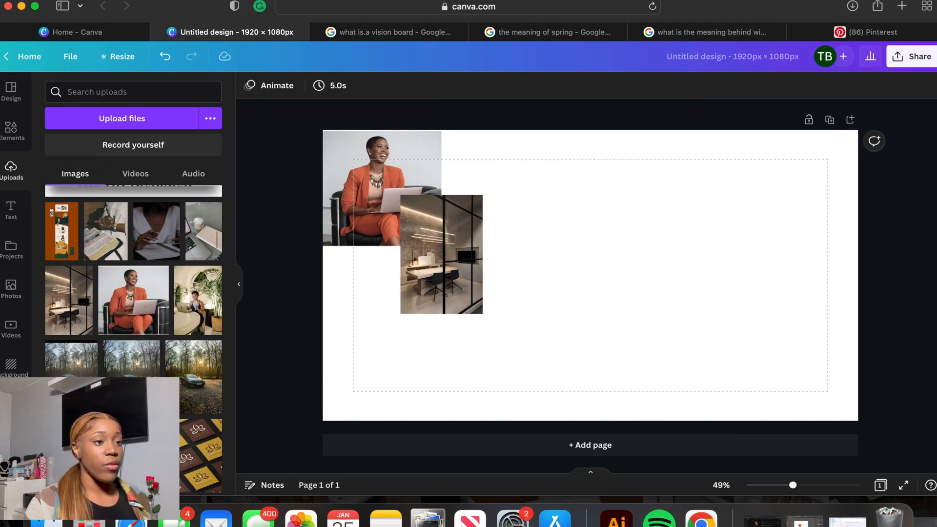
left_click(477, 252)
key("Delete")
left_click(393, 197)
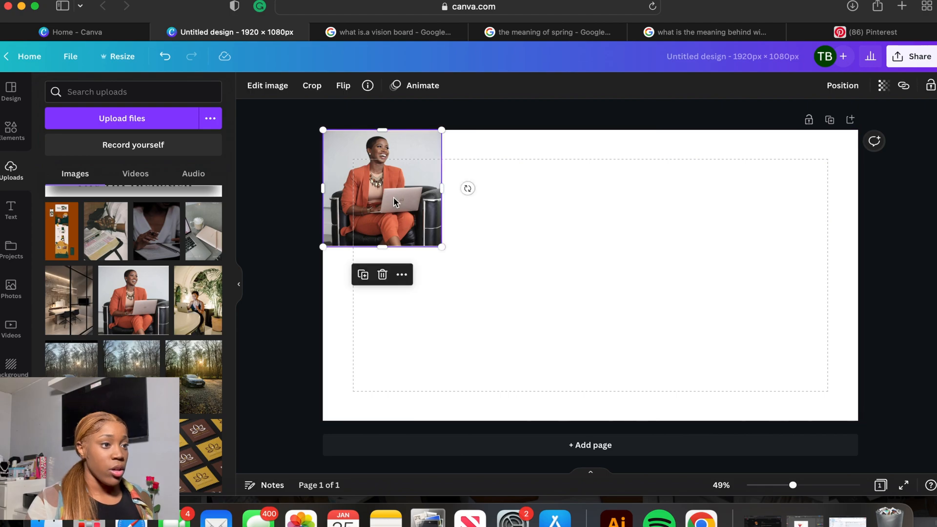
key("Delete")
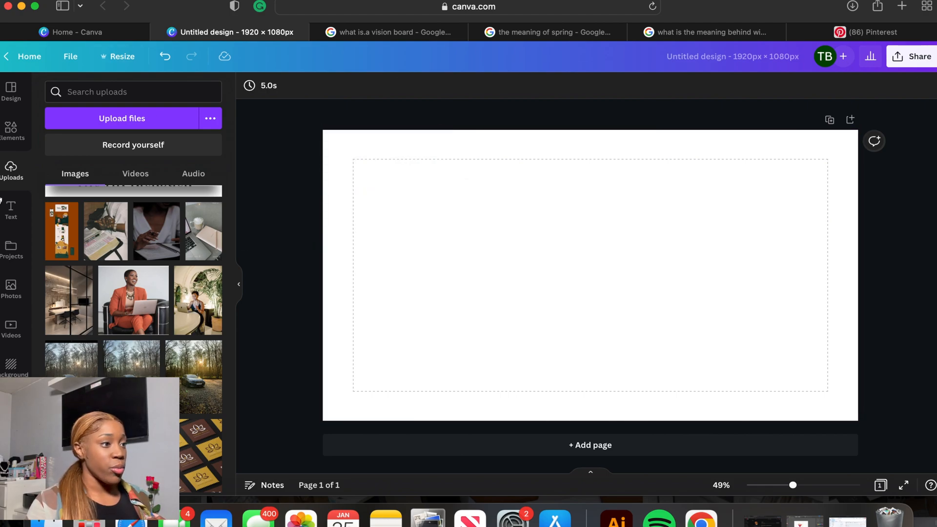
Step: Search the elements library for "grids" and show the full collection of grid layouts
left_click(11, 139)
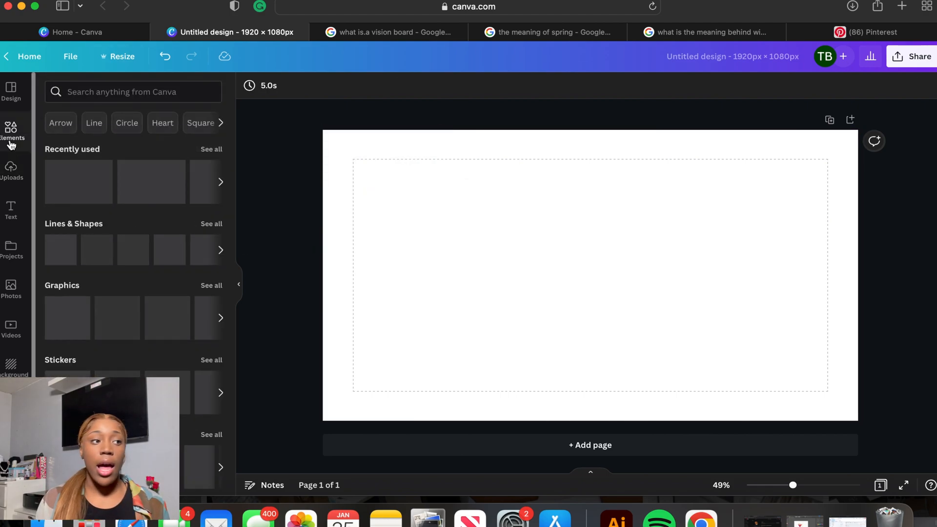
left_click(98, 90)
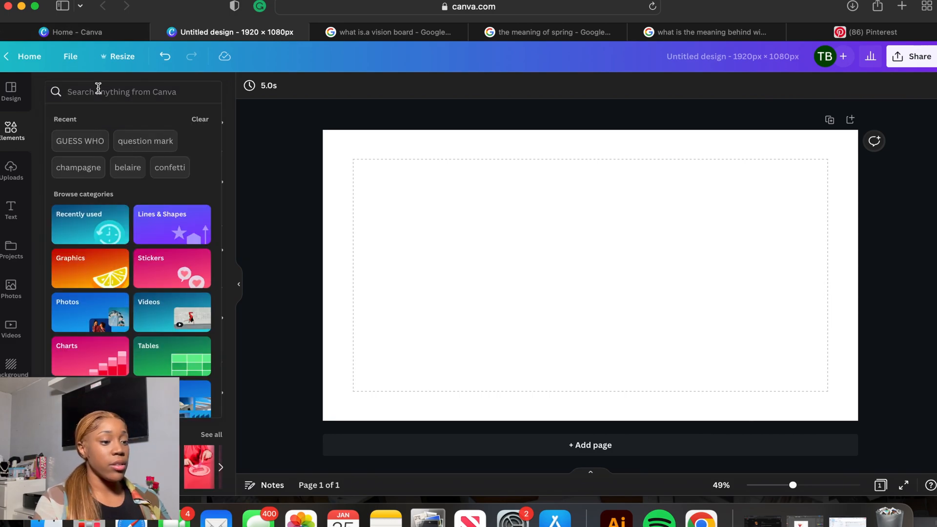
type("gi")
key("BackSpace")
type("r")
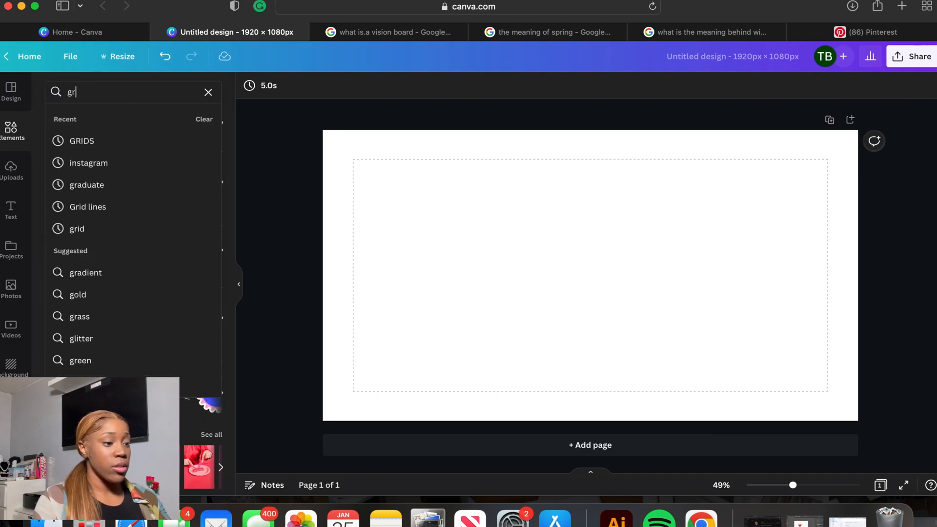
type("ids")
key("Return")
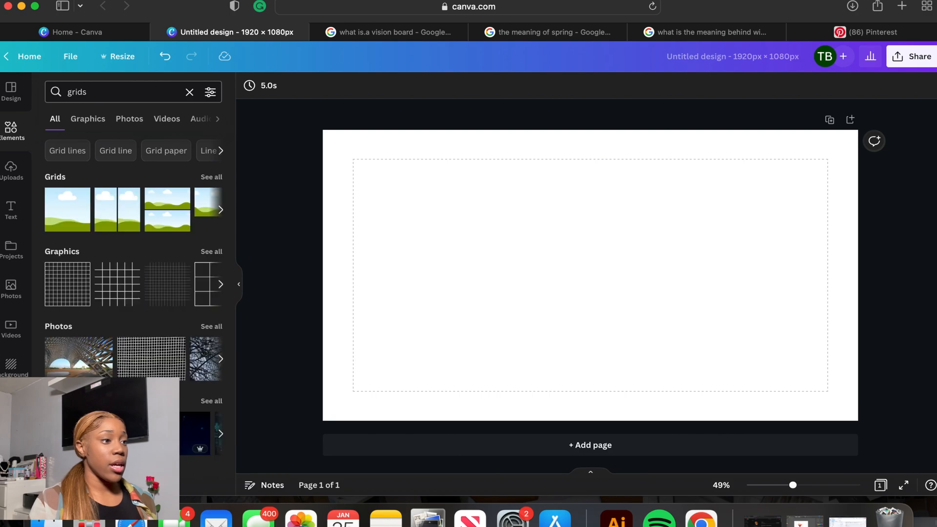
left_click(207, 178)
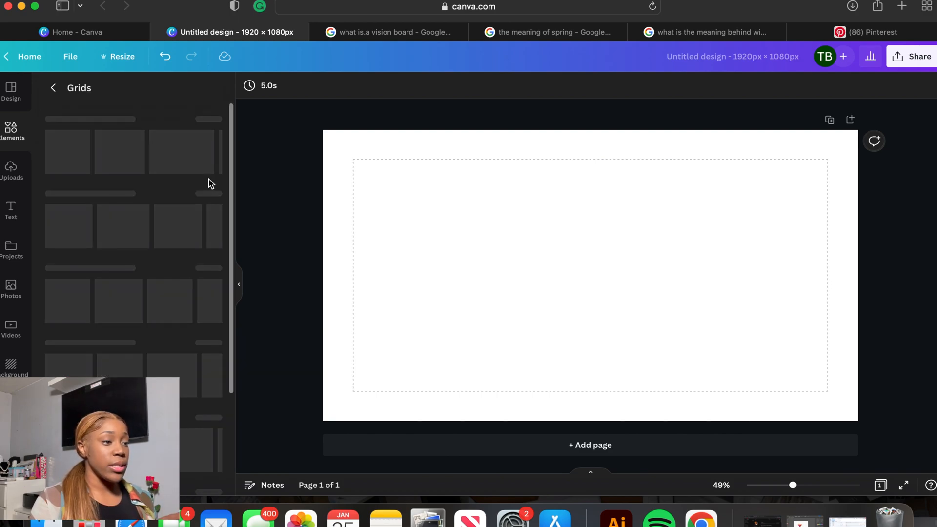
scroll(127, 301, "down", 2)
scroll(126, 301, "down", 10)
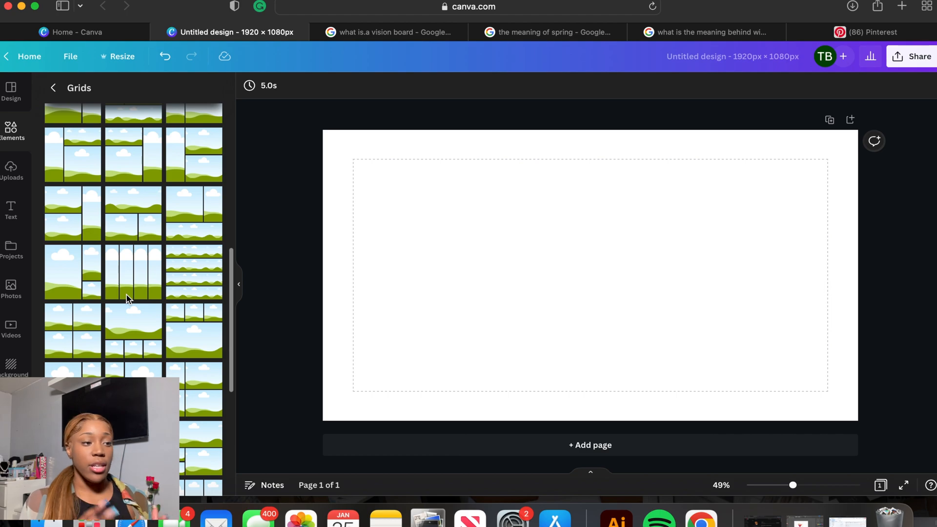
left_click(205, 393)
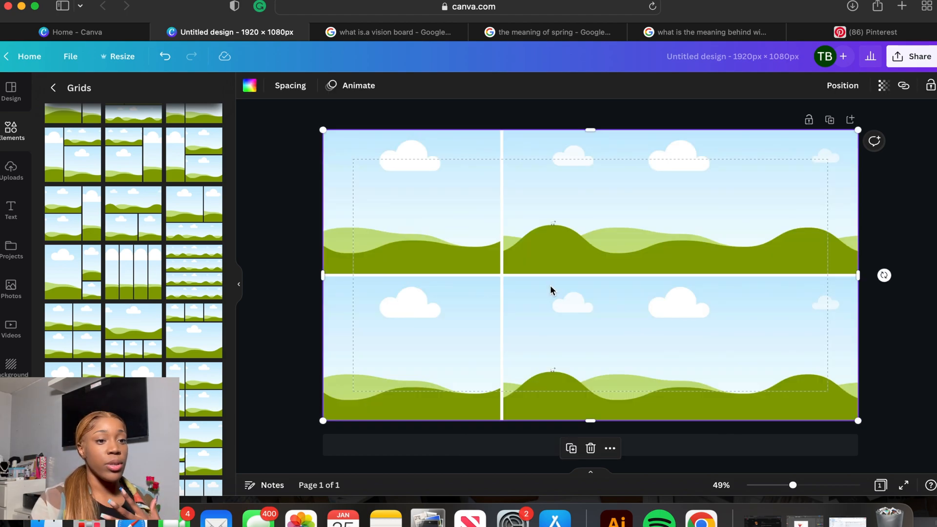
left_click_drag(857, 424, 584, 309)
key("Delete")
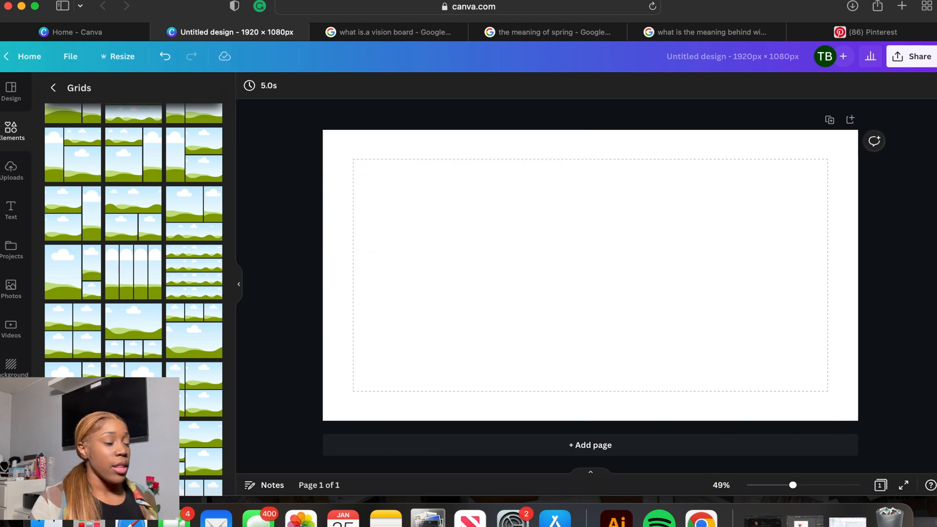
Step: Add the five-cell grid with two small cells beside a large one, and shrink it against the page's right edge
scroll(133, 293, "down", 5)
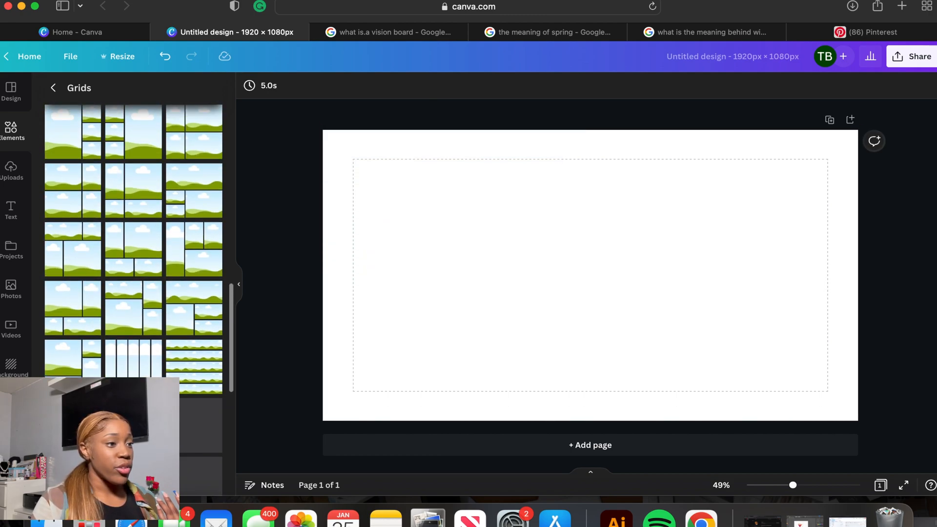
scroll(133, 293, "down", 2)
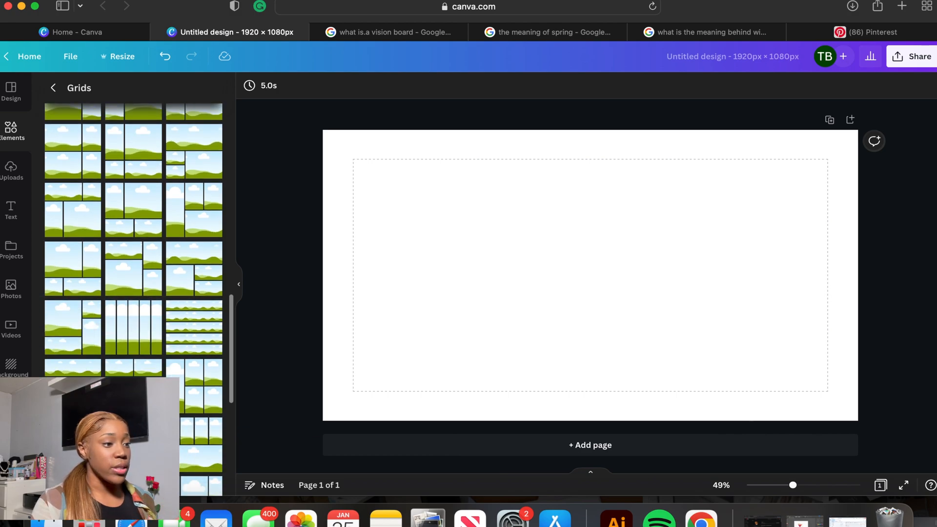
scroll(134, 293, "down", 1)
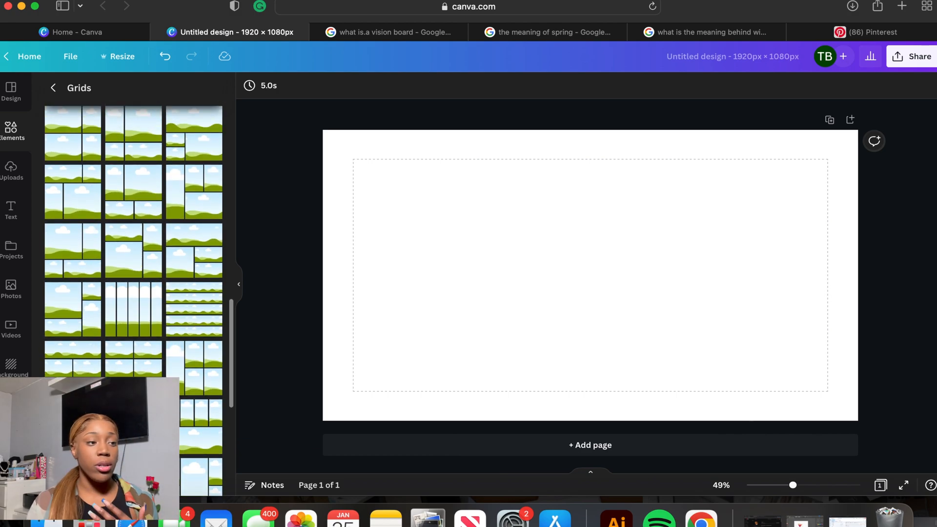
scroll(126, 335, "down", 10)
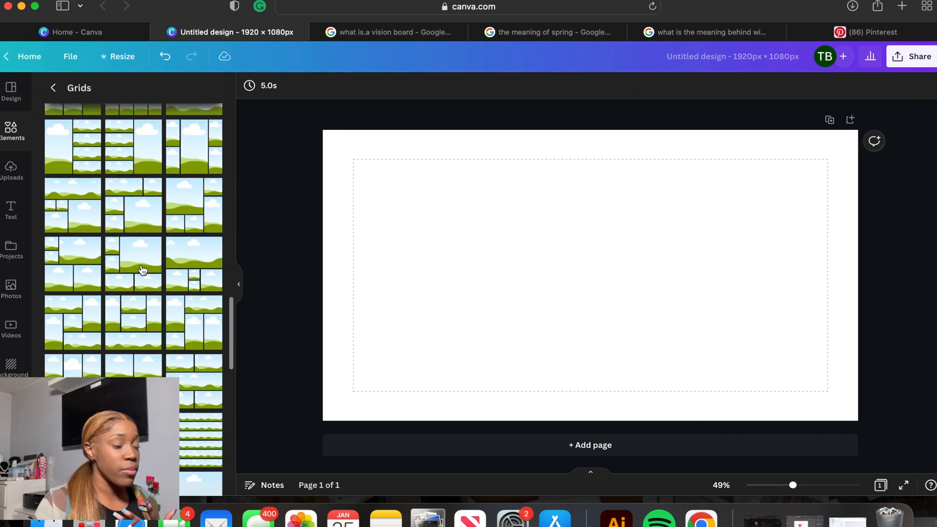
left_click_drag(281, 261, 405, 315)
left_click_drag(323, 421, 527, 420)
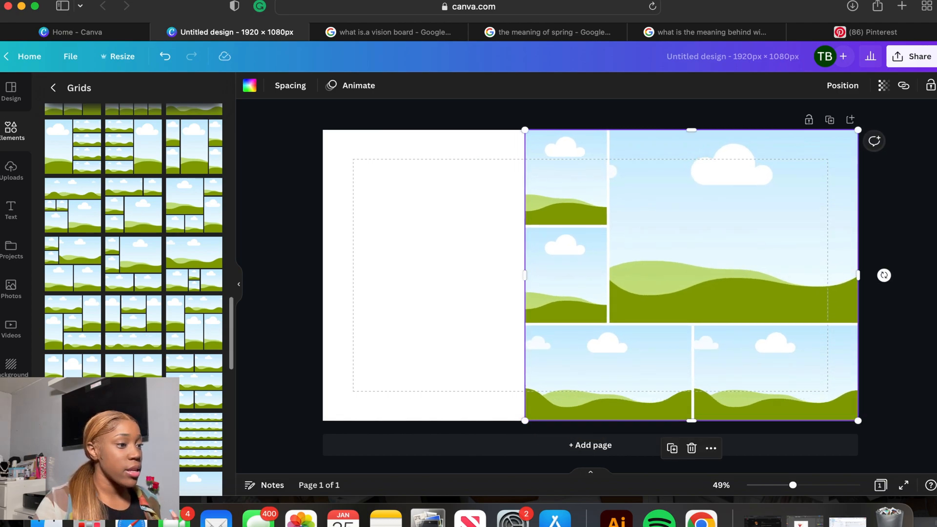
Step: Add the grid with two equal columns and shrink it into the page's top-left corner
scroll(134, 244, "down", 3)
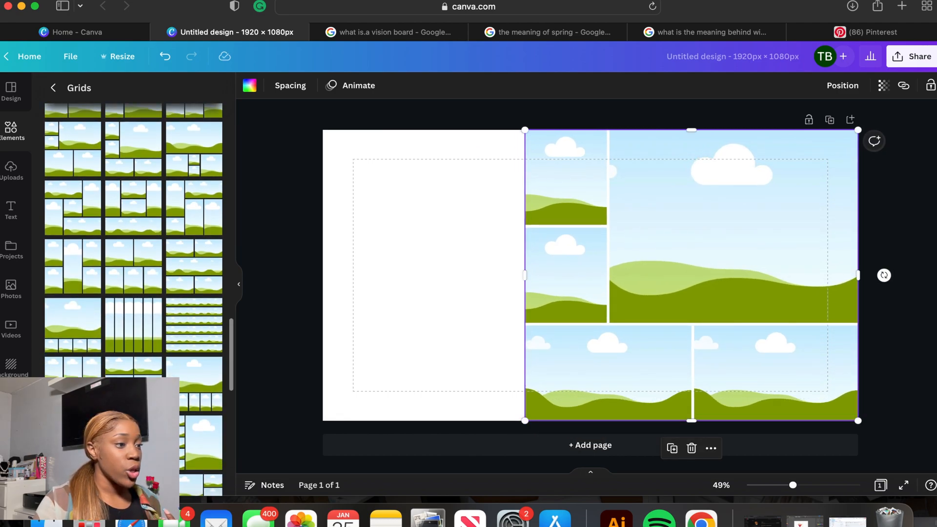
scroll(133, 244, "up", 20)
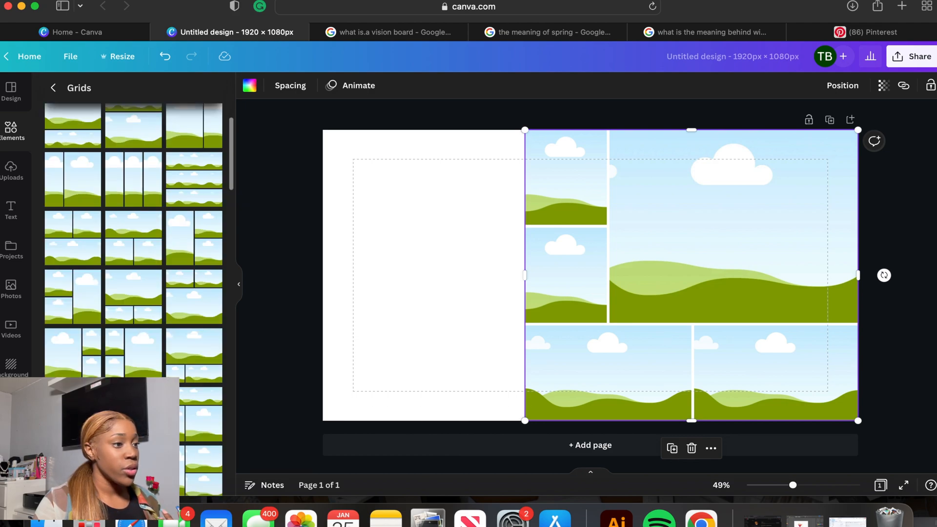
scroll(133, 244, "up", 2)
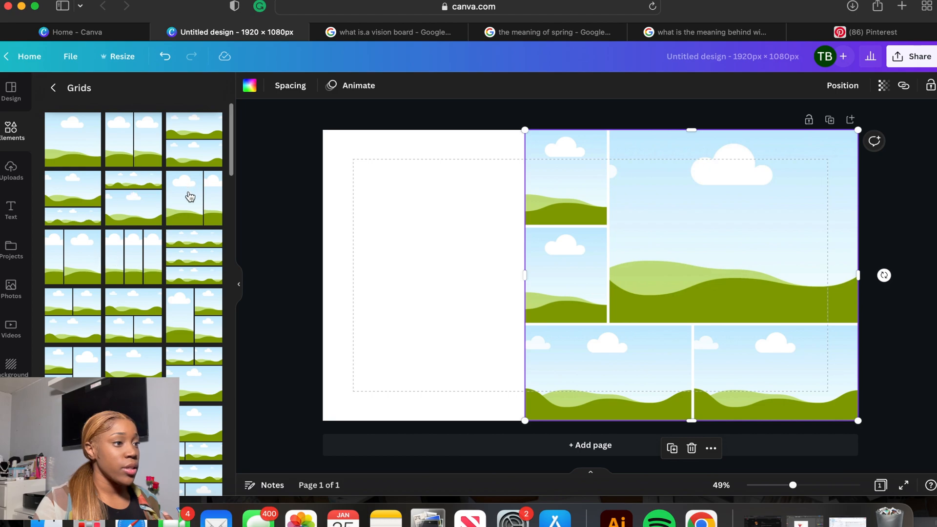
left_click(140, 153)
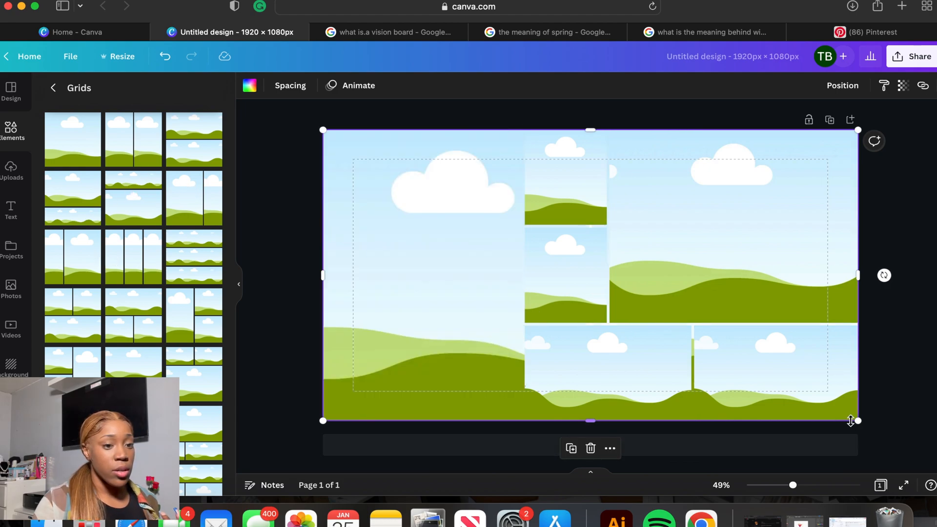
left_click_drag(856, 420, 524, 288)
Step: Shrink the five-cell grid toward the page's right edge and enlarge the two-column grid to meet its left side
left_click(563, 349)
left_click_drag(529, 420, 571, 426)
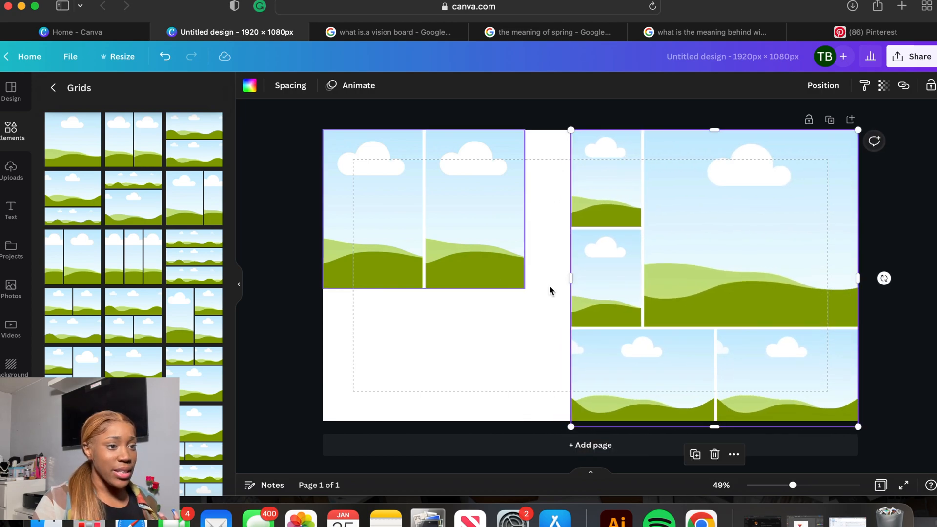
left_click(522, 281)
left_click_drag(532, 291, 567, 296)
left_click(458, 338)
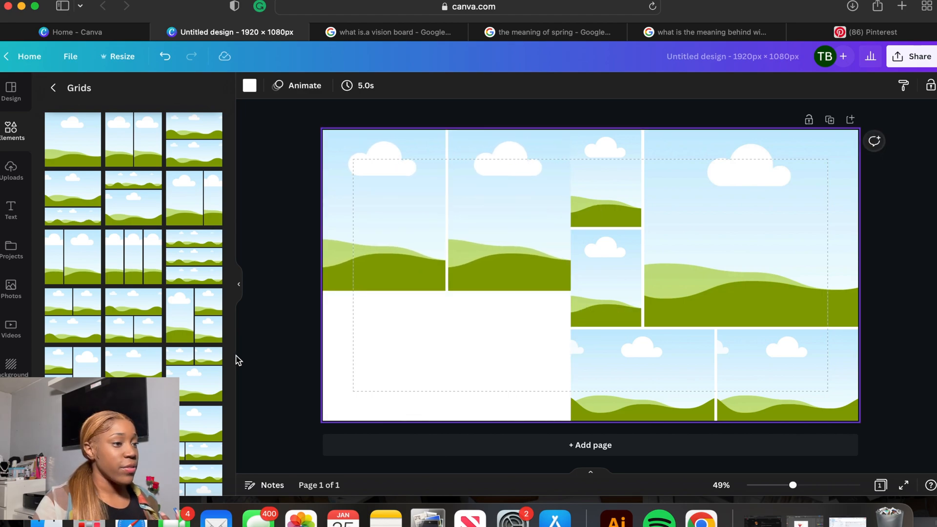
Step: Browse the grid layouts for one that suits the empty lower-left area of the page
scroll(153, 342, "down", 2)
scroll(154, 341, "down", 5)
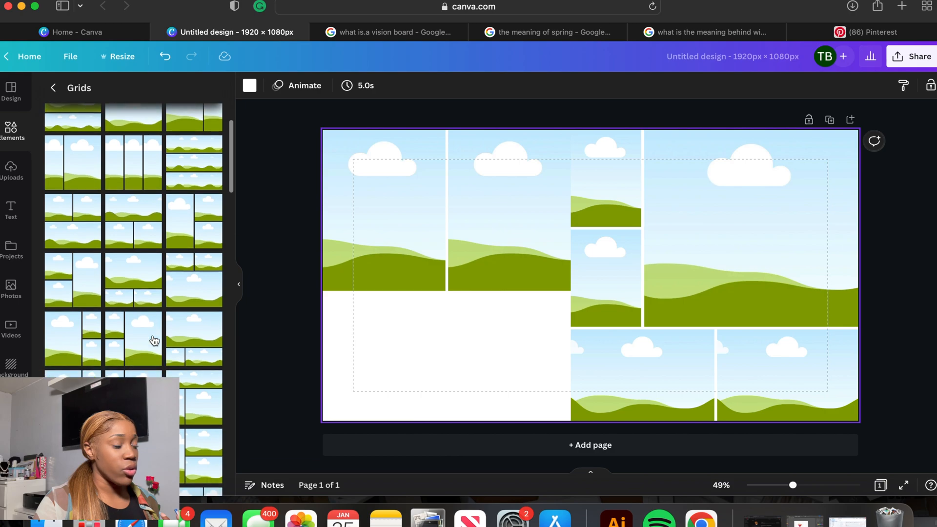
scroll(153, 341, "down", 10)
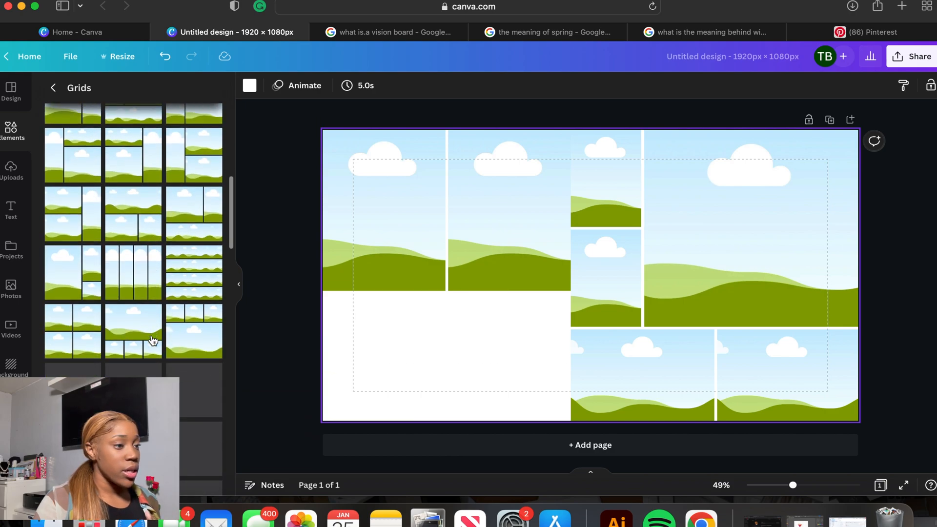
scroll(153, 341, "down", 10)
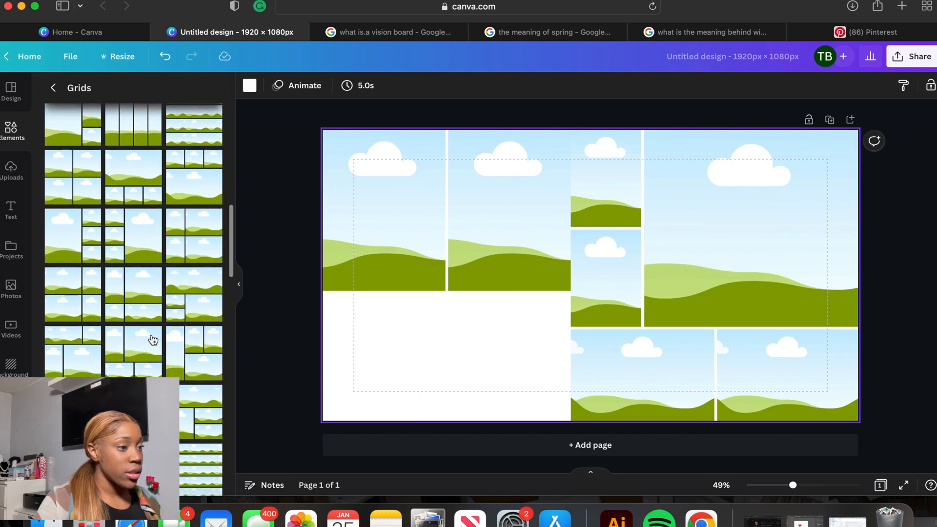
scroll(152, 340, "down", 2)
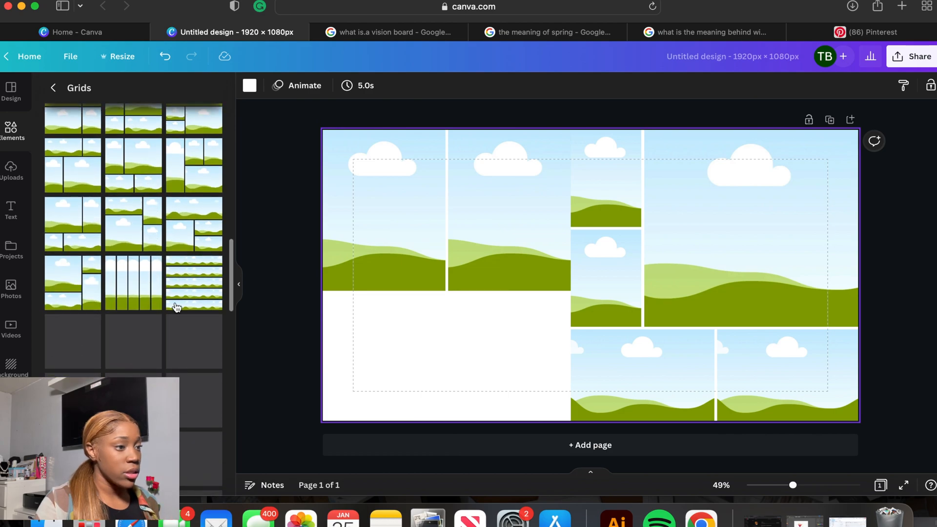
scroll(168, 361, "down", 5)
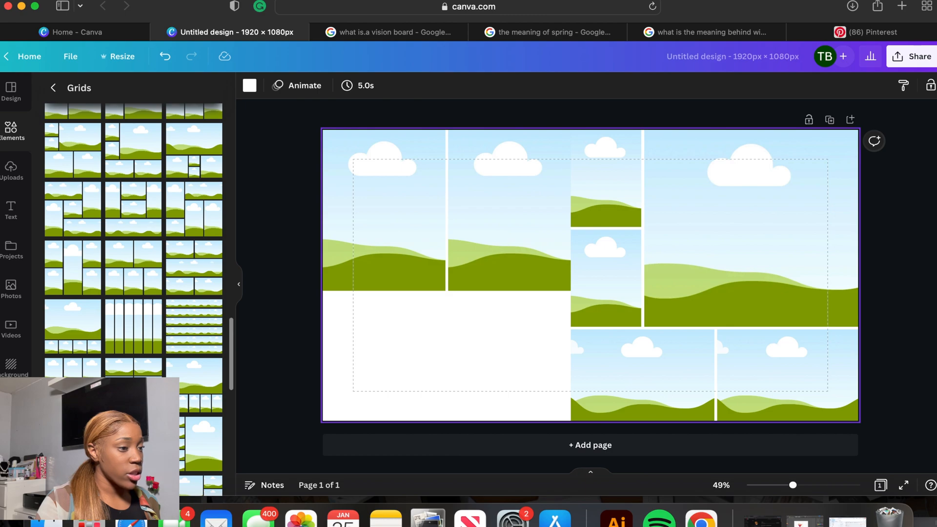
scroll(134, 292, "down", 5)
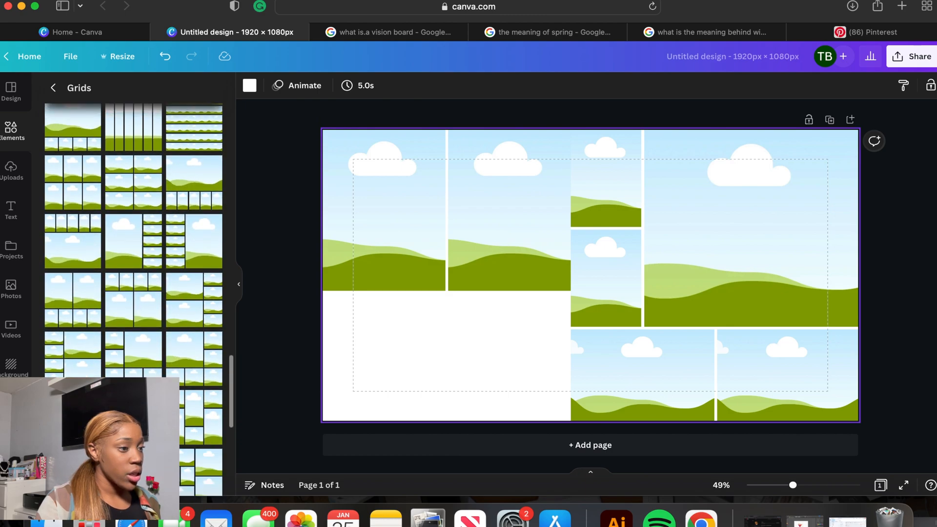
scroll(133, 244, "down", 1)
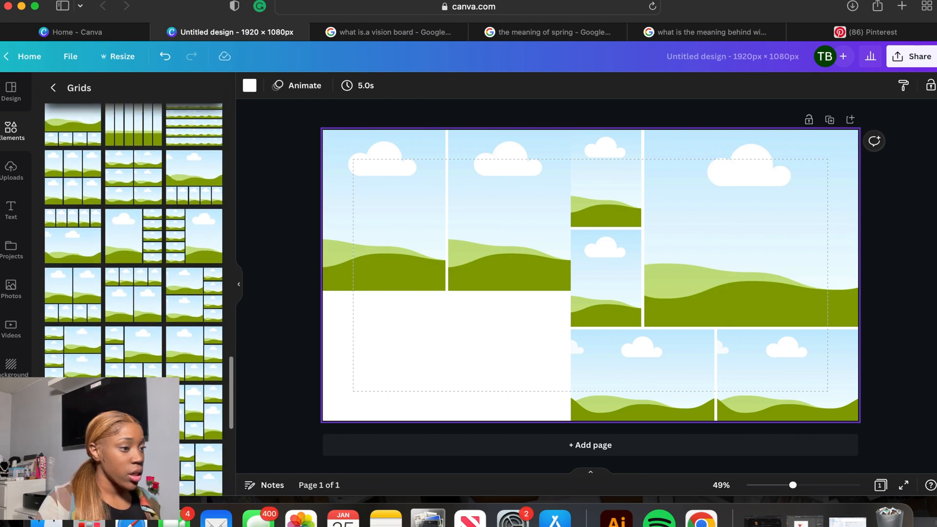
scroll(134, 244, "down", 3)
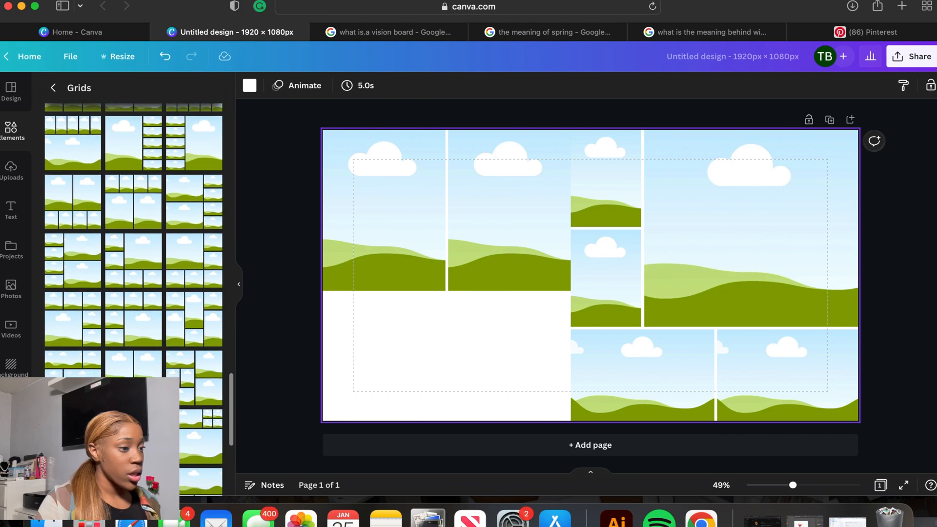
left_click(502, 240)
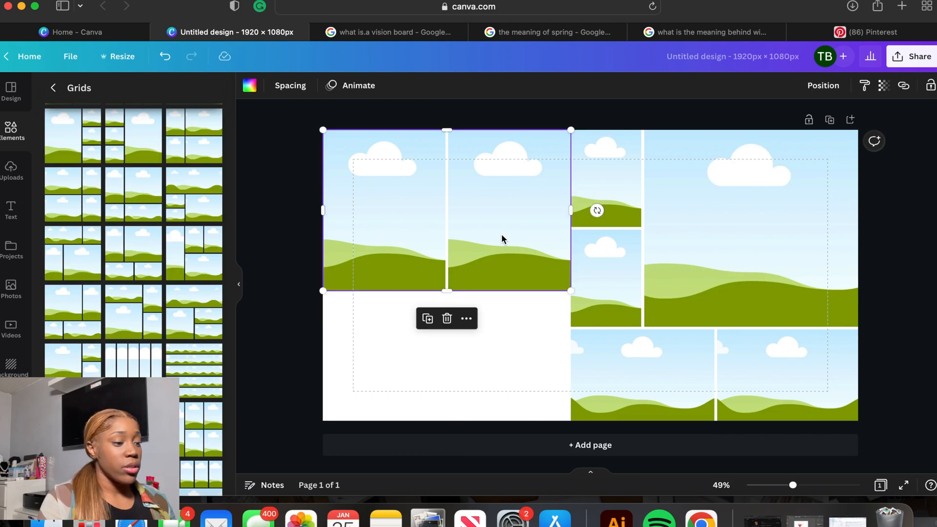
left_click(427, 318)
left_click_drag(456, 251, 449, 339)
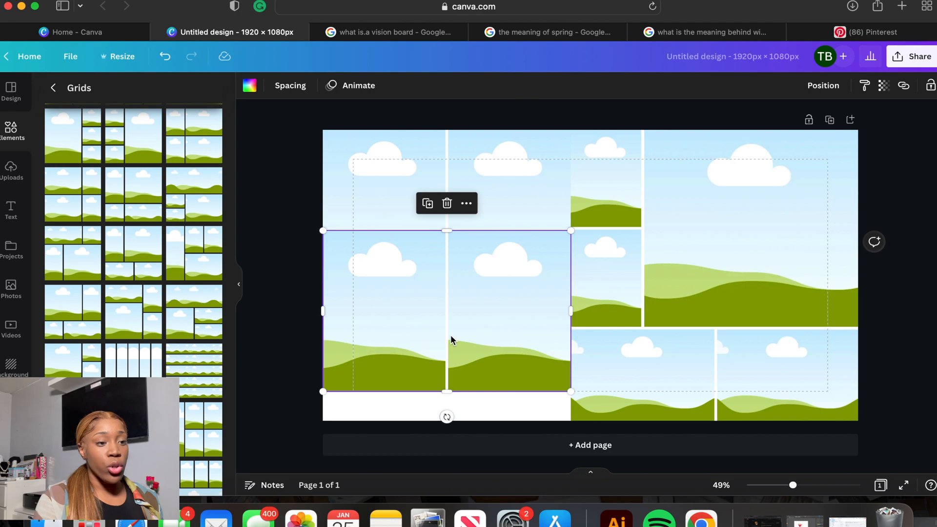
key("Delete")
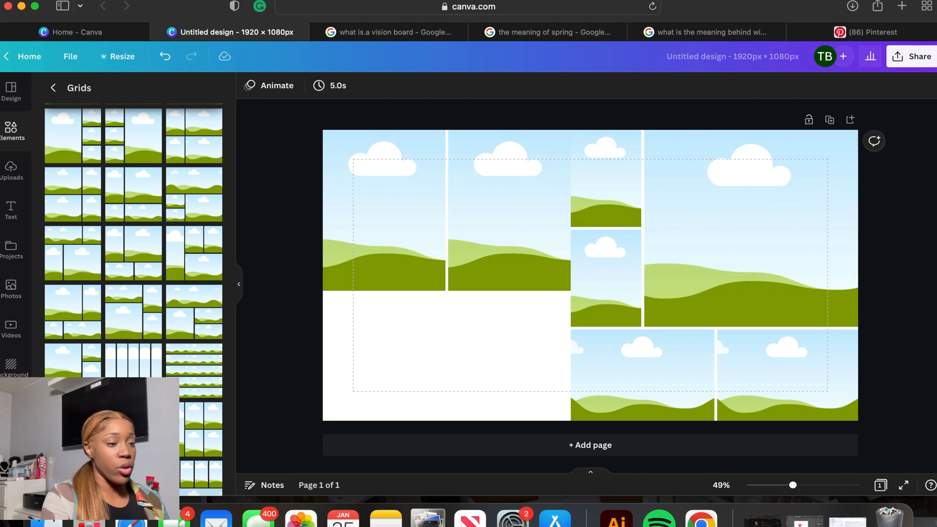
Step: Duplicate the two-column grid into the page's bottom-left corner and shorten the copy to fit beneath the original
left_click(482, 191)
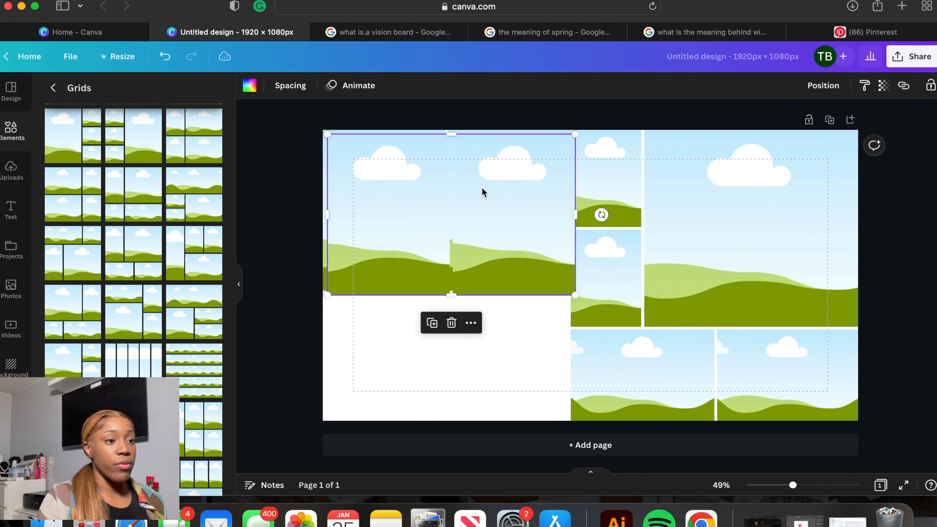
left_click_drag(481, 203, 479, 297, "alt")
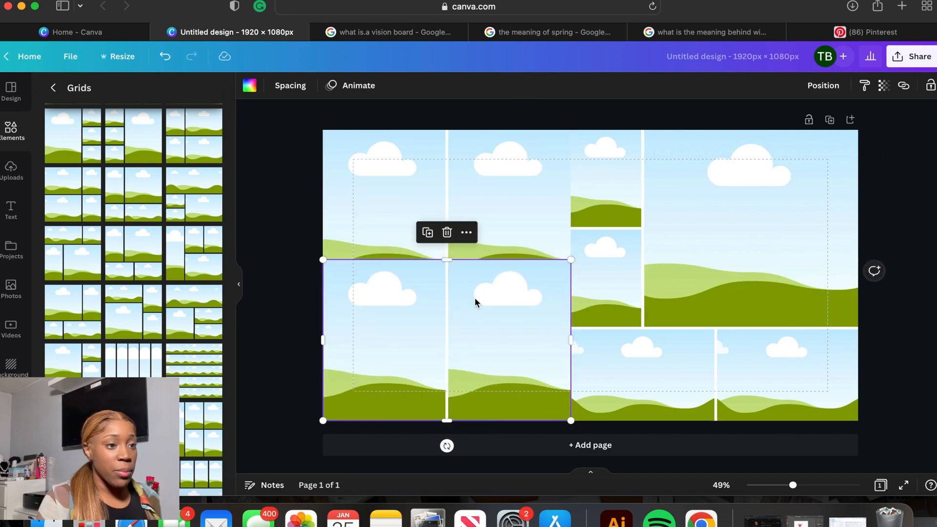
left_click_drag(569, 260, 569, 292)
left_click(874, 207)
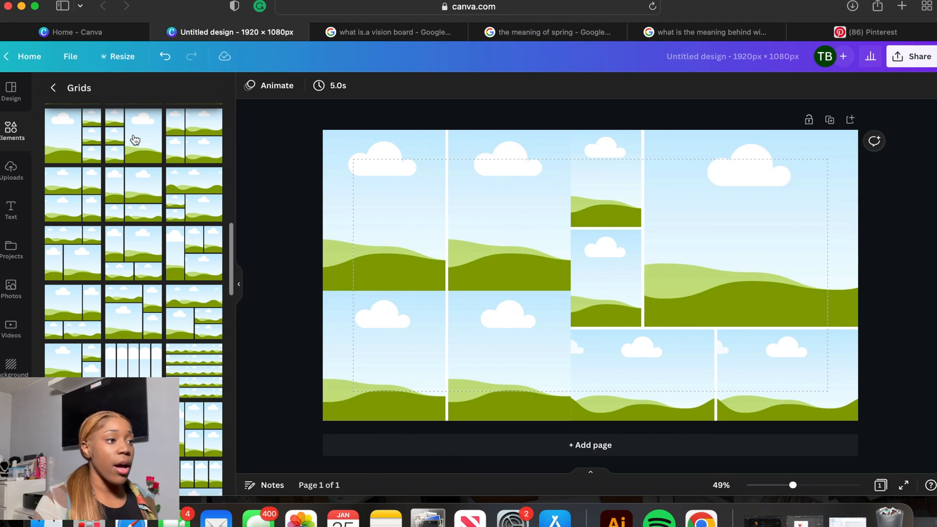
Step: From the uploads, fill the five-cell grid's second small cell with the orange-suit portrait and its large cell with the woman working beside palms
left_click(9, 176)
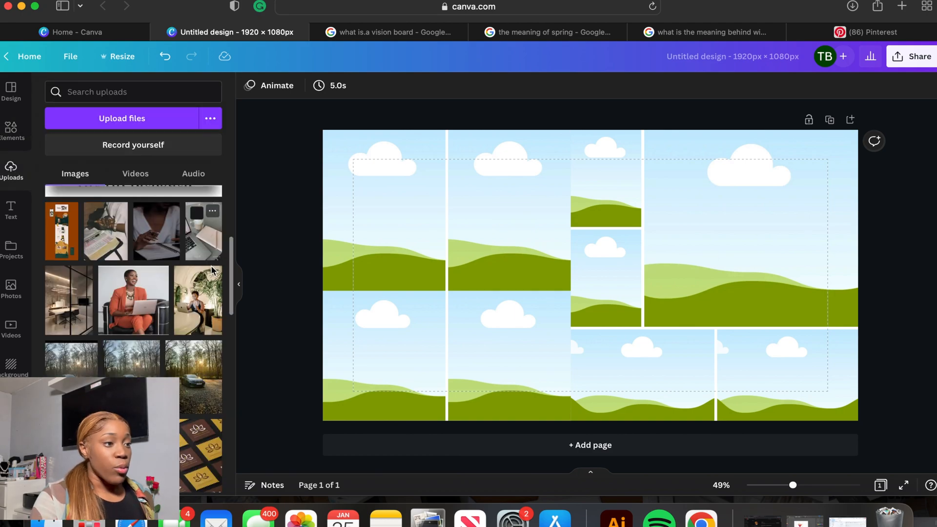
scroll(149, 310, "up", 2)
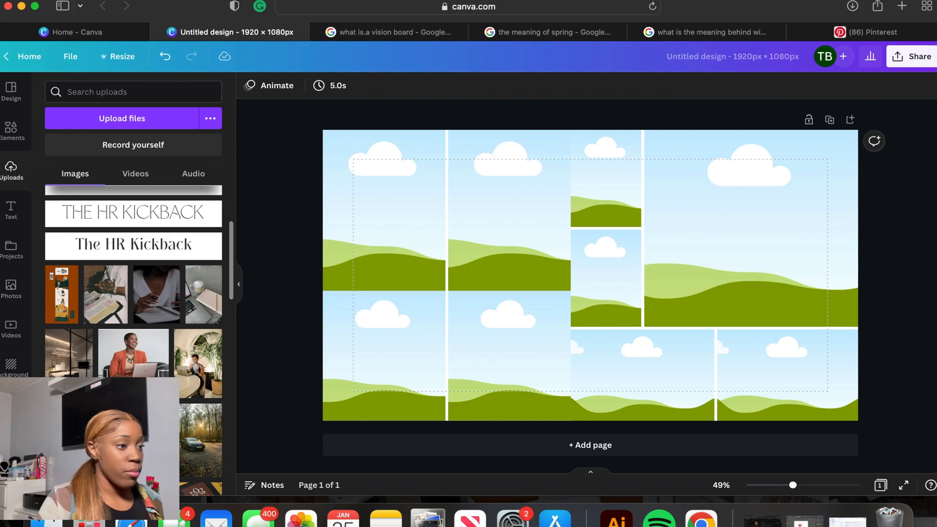
left_click_drag(635, 286, 606, 273)
left_click_drag(204, 375, 713, 230)
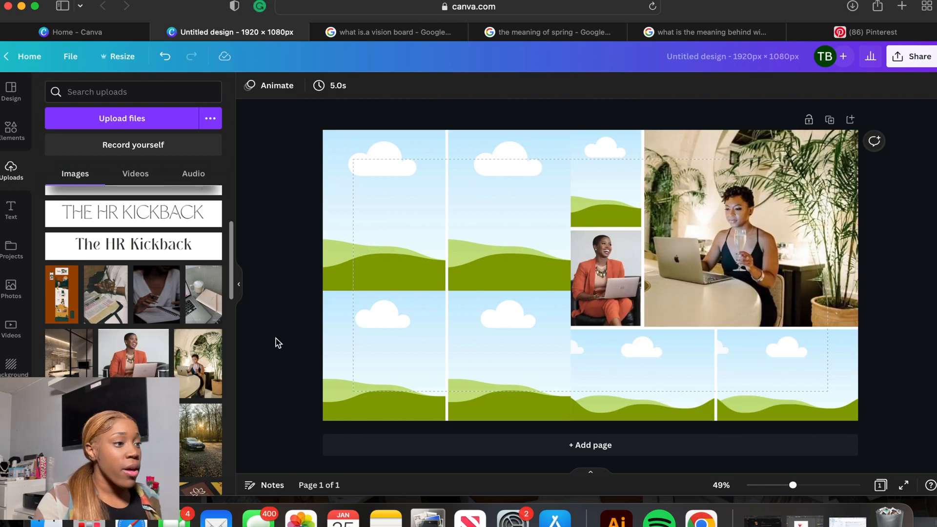
Step: Fill the page's bottom-left grid cell with the modern office photo and the second cell of the top row with the tropical lagoon photo
left_click_drag(74, 361, 378, 352)
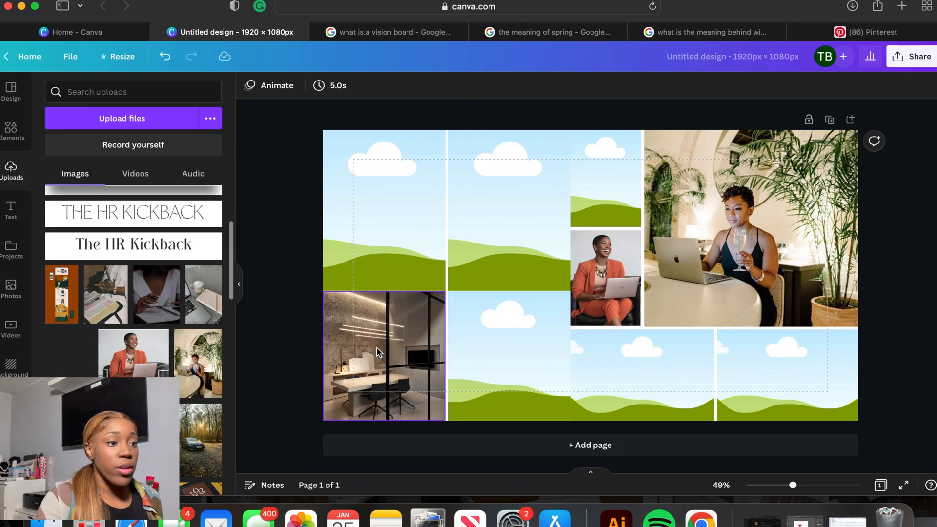
scroll(213, 395, "down", 10)
scroll(213, 394, "down", 10)
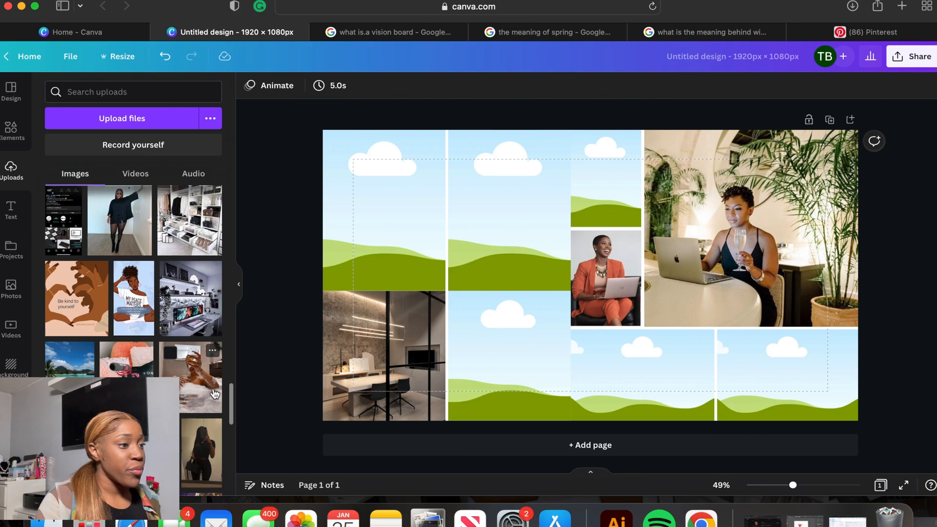
left_click_drag(68, 356, 455, 233)
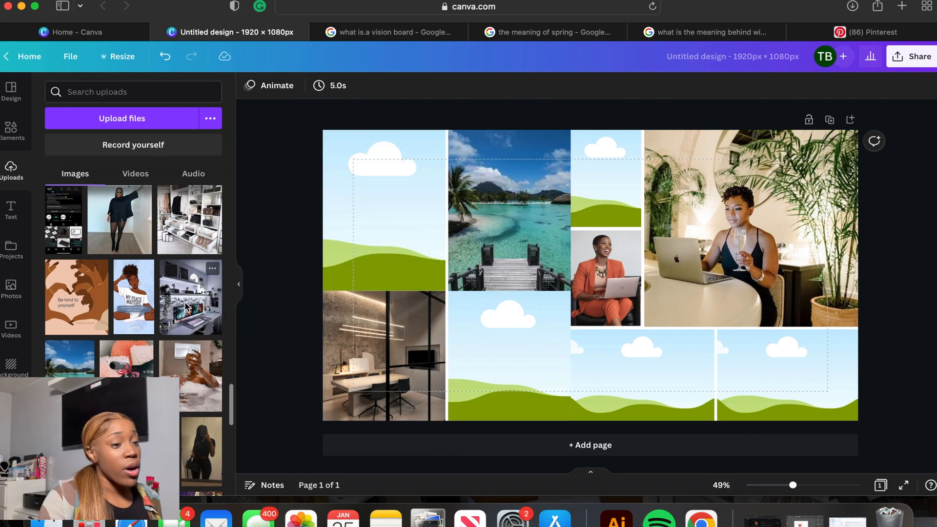
Step: Place the gaming desk photo below the lagoon and the "My Peace Matters" illustration in the page's top-left cell
left_click_drag(191, 297, 429, 347)
left_click_drag(532, 381, 528, 378)
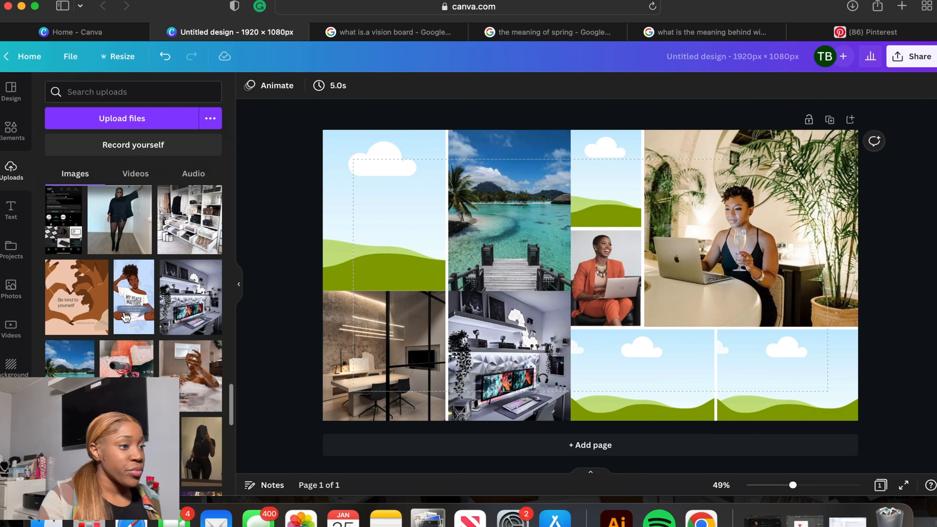
left_click_drag(134, 300, 387, 231)
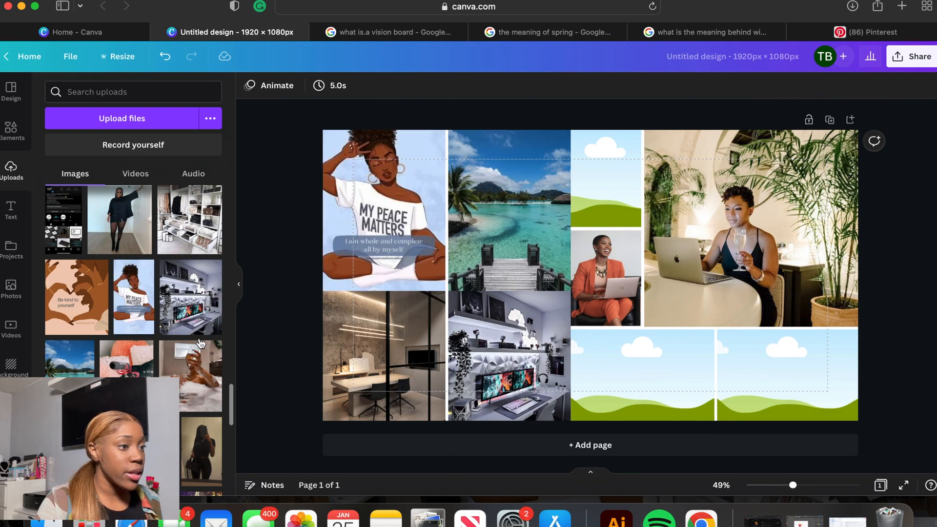
Step: Fill the small cell above the orange-suit portrait with the uploaded photo of the green jacket and jeans outfit
scroll(201, 343, "down", 2)
scroll(201, 343, "down", 6)
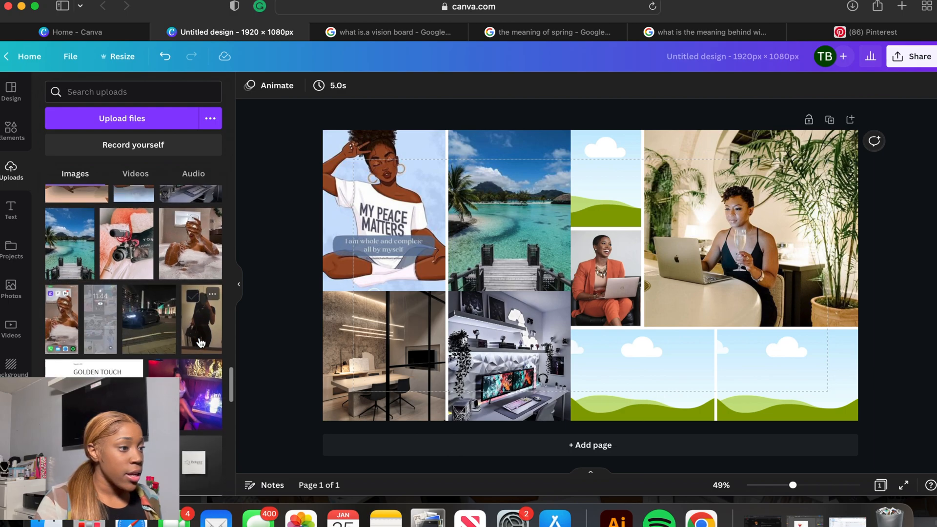
scroll(201, 343, "down", 15)
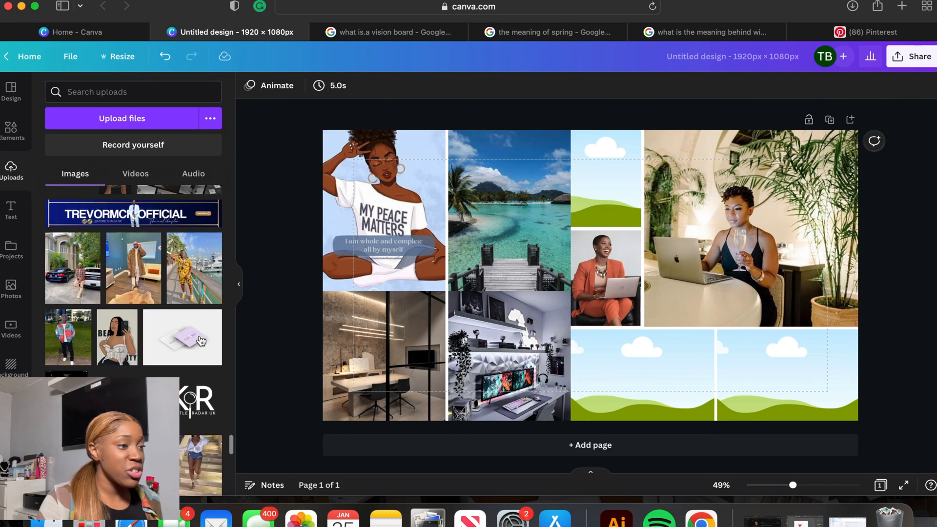
scroll(200, 340, "up", 2)
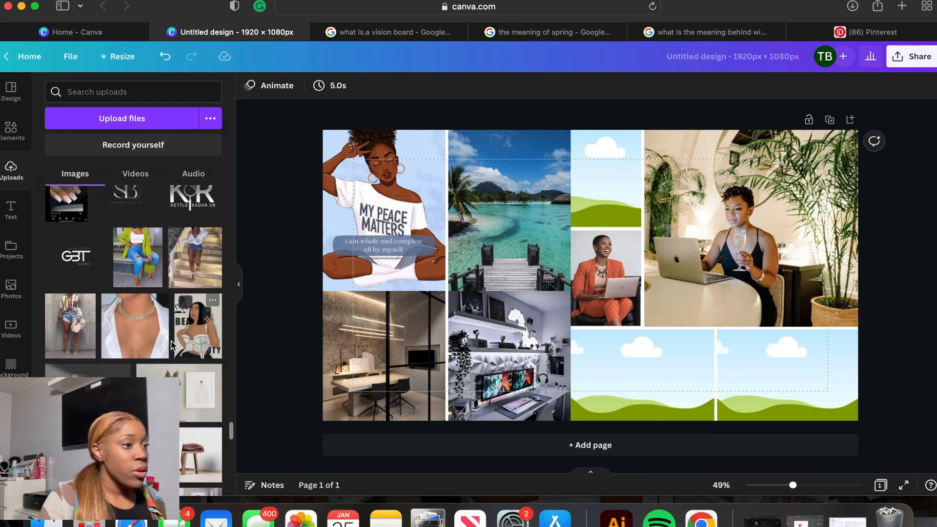
left_click_drag(268, 268, 573, 214)
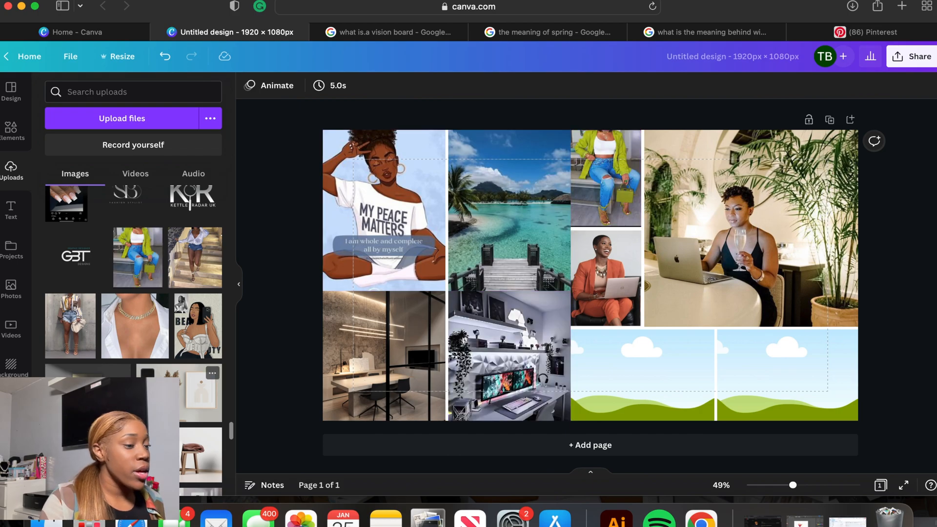
Step: Place the uploaded photo of the woman beside the blue car in the empty cell below the orange-suit portrait
scroll(200, 337, "down", 15)
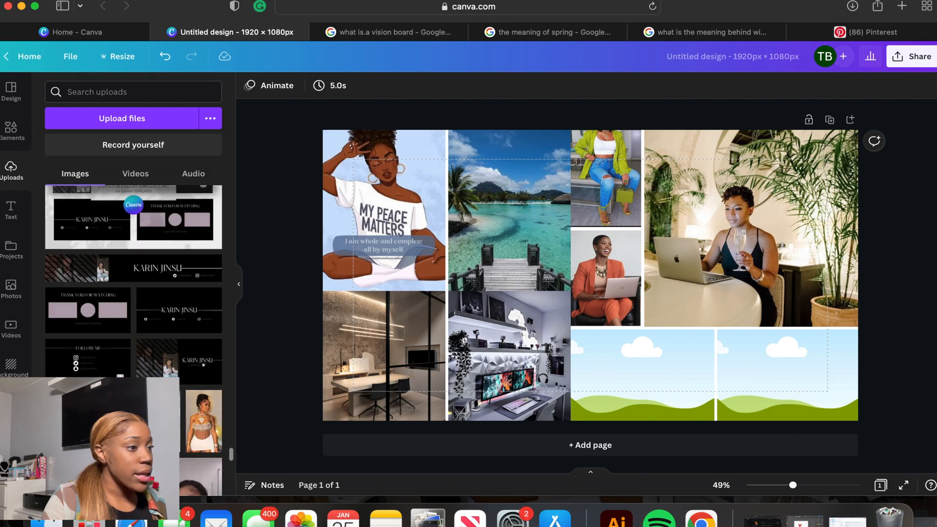
scroll(134, 293, "down", 10)
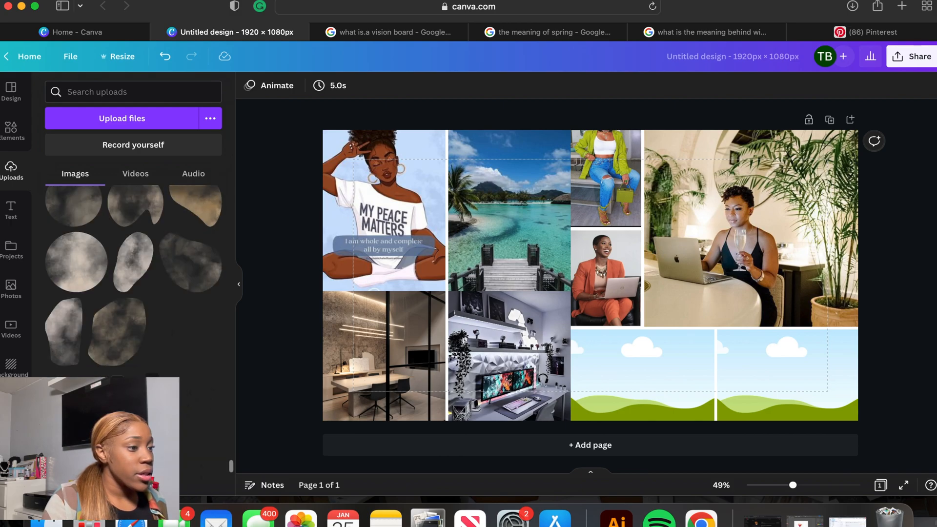
scroll(133, 280, "down", 10)
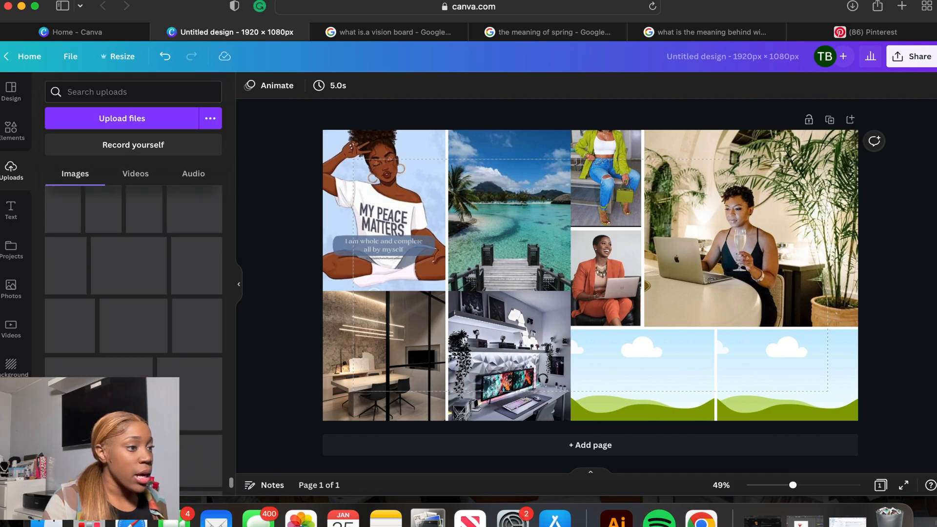
scroll(133, 281, "down", 10)
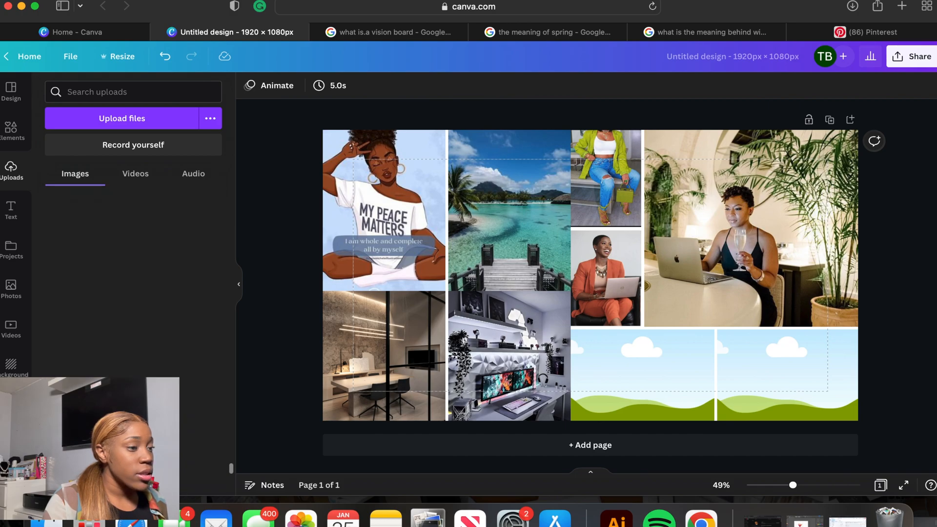
scroll(133, 292, "down", 10)
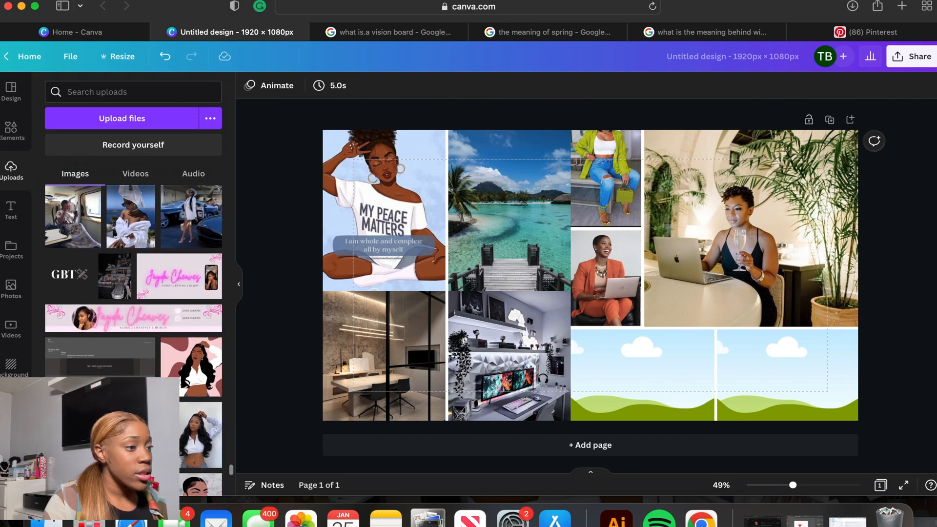
scroll(127, 341, "down", 2)
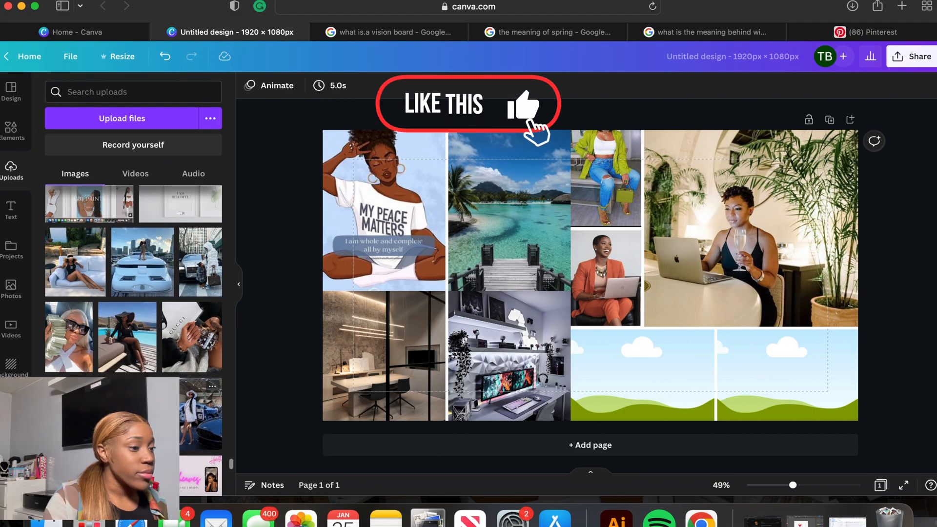
left_click_drag(200, 417, 649, 370)
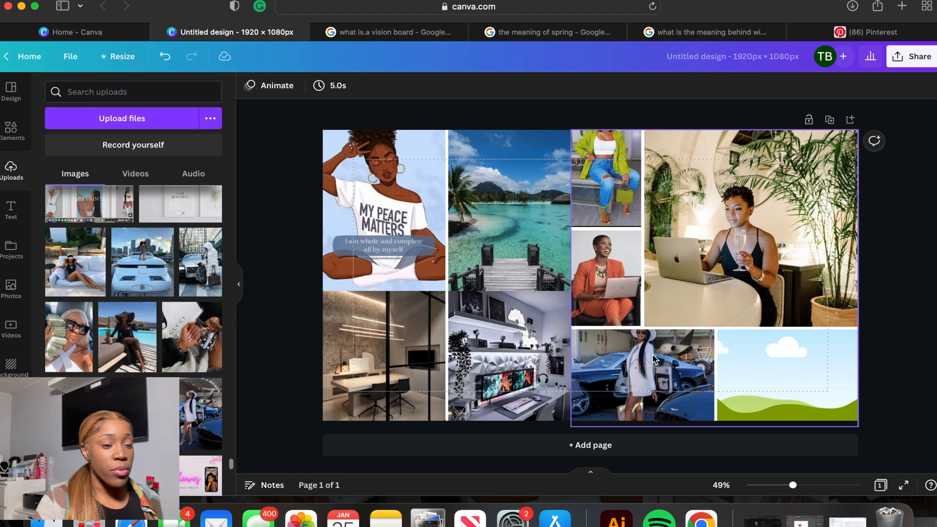
Step: Shift the blue-car photo down within its grid cell so that the woman's head and hat are inside the crop
double_click(651, 358)
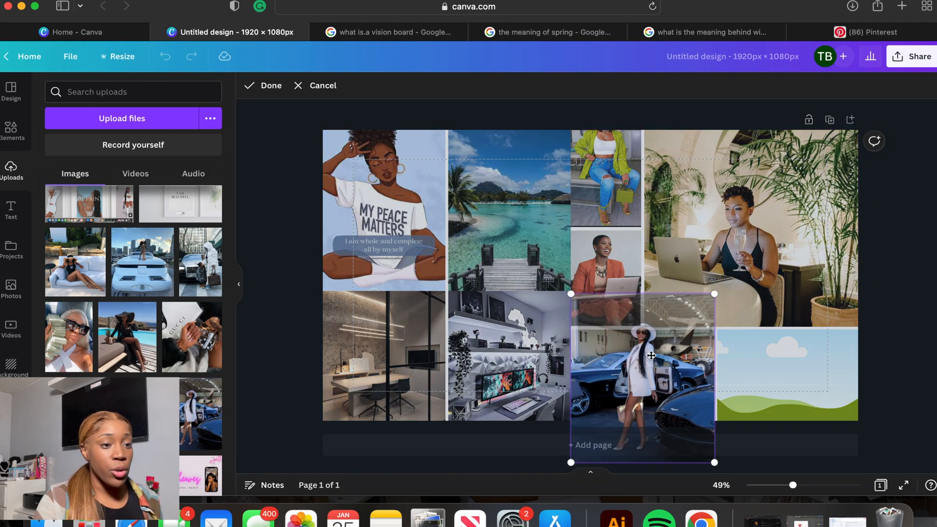
left_click_drag(650, 355, 650, 390)
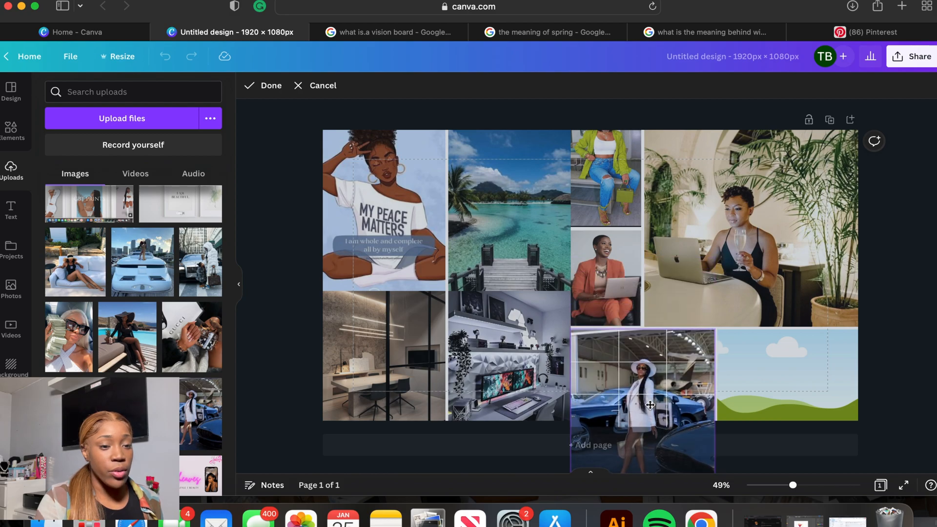
left_click(874, 218)
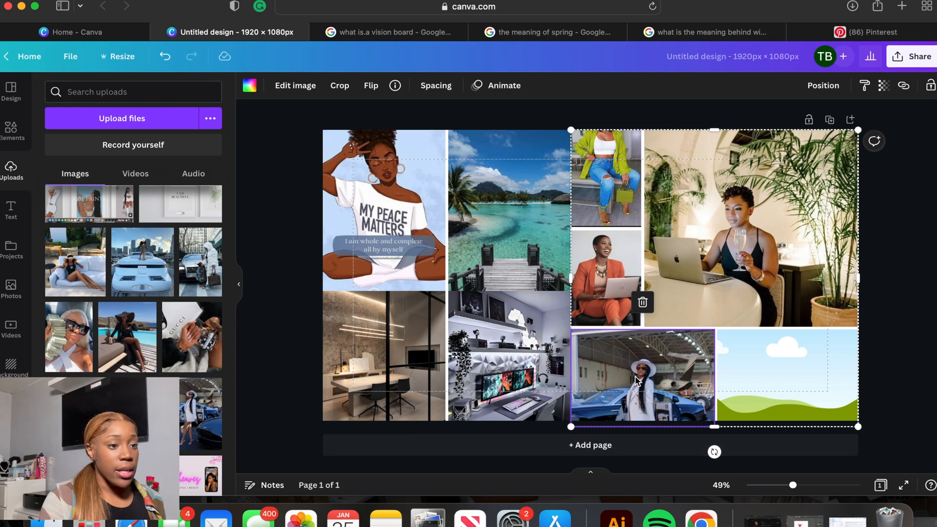
Step: Replace the blue-car photo in the grid with the uploaded Gucci and jewellery photo
key("Delete")
left_click_drag(185, 345, 651, 348)
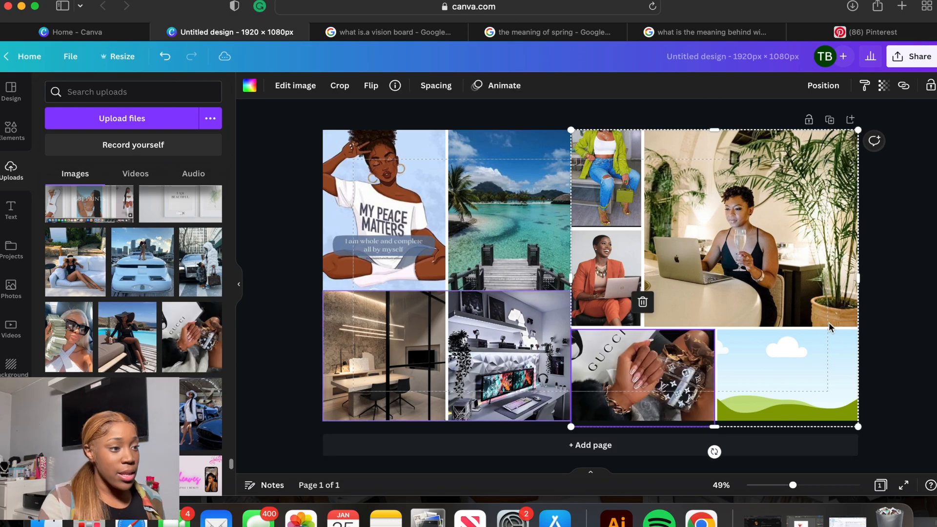
Step: Find the white car photo in the uploads and place it in the last empty grid cell, beside the Gucci photo
scroll(155, 342, "down", 3)
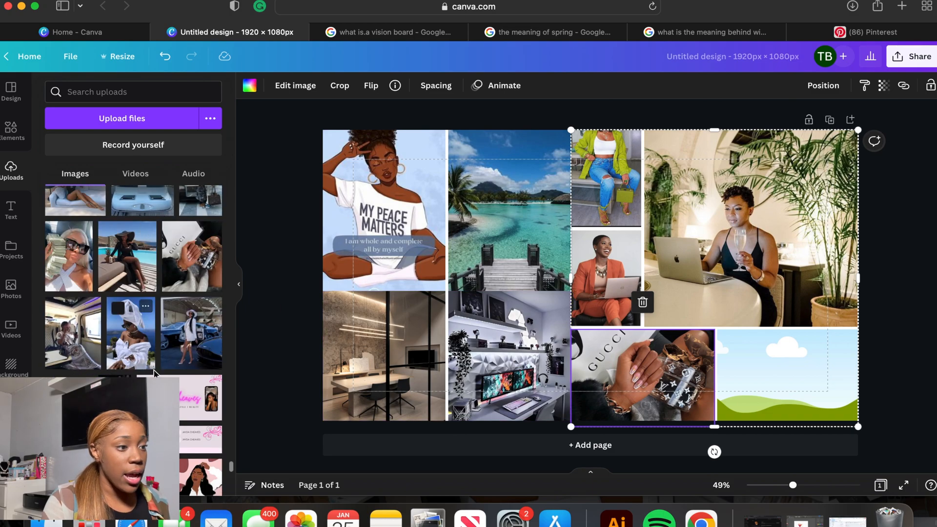
scroll(155, 373, "down", 10)
scroll(156, 373, "down", 10)
scroll(155, 373, "down", 10)
scroll(155, 371, "down", 10)
scroll(155, 371, "down", 10)
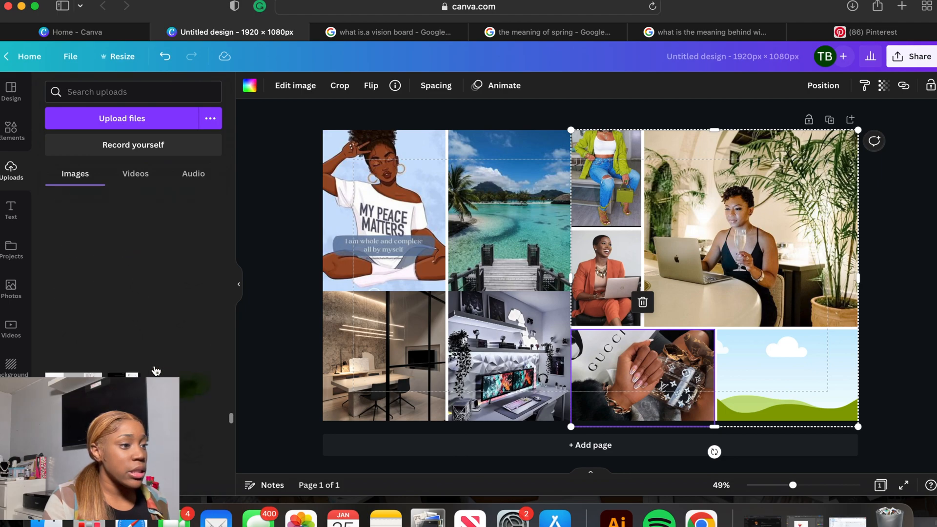
scroll(155, 371, "down", 3)
scroll(155, 371, "down", 3)
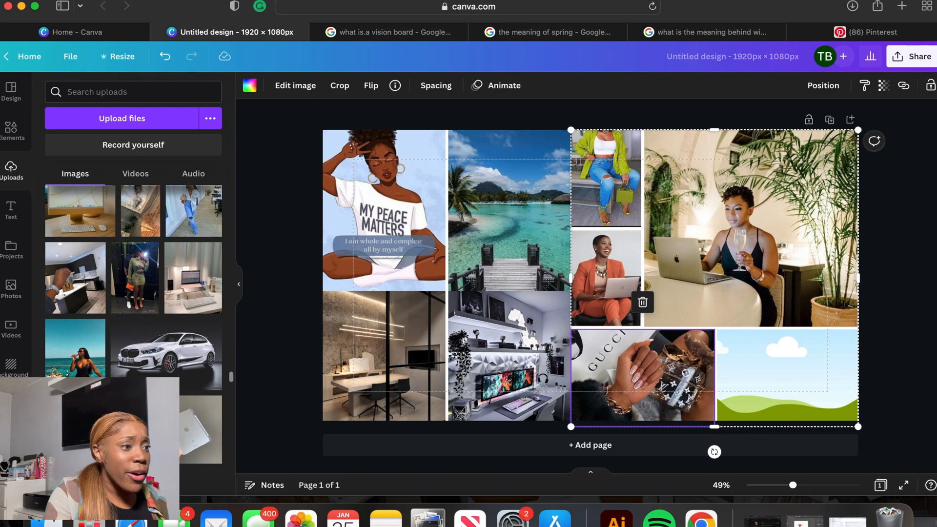
left_click_drag(163, 355, 811, 358)
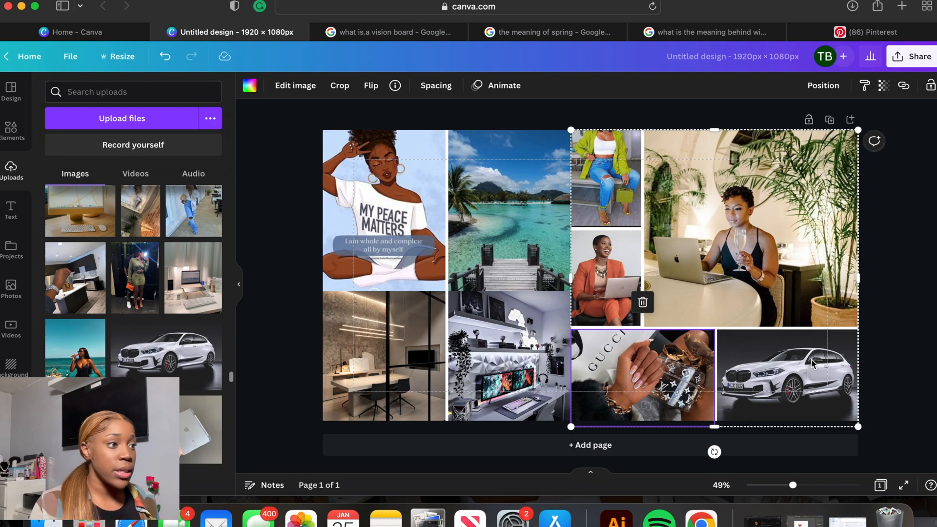
Step: Clear the earlier grids search and search the design elements for "shape"
left_click(12, 130)
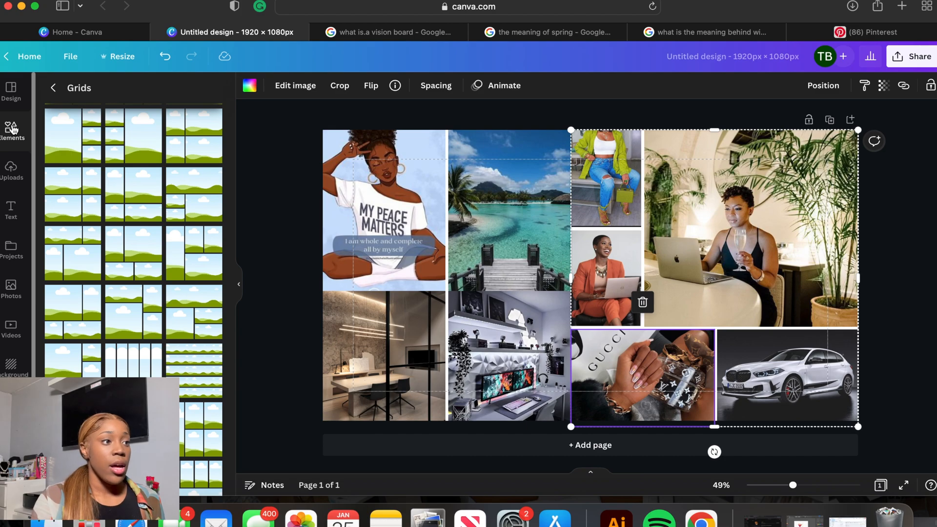
left_click(52, 89)
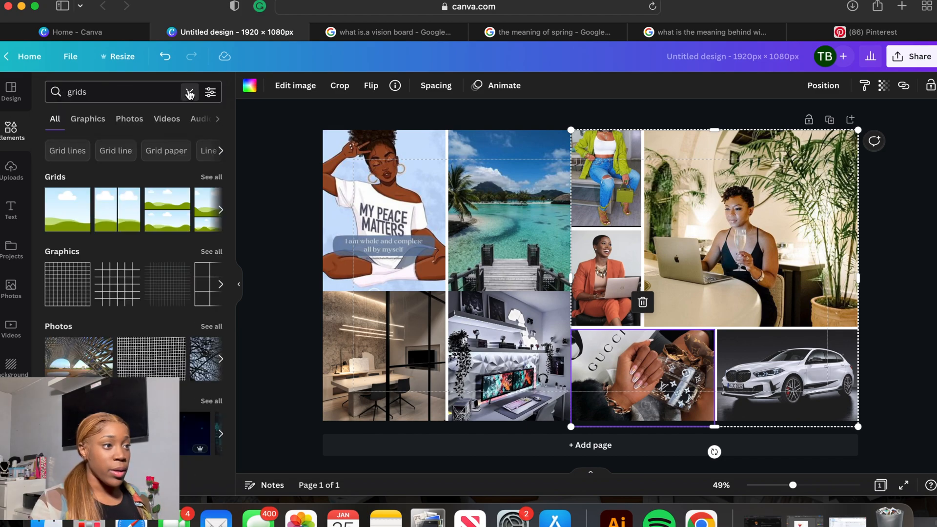
left_click(195, 93)
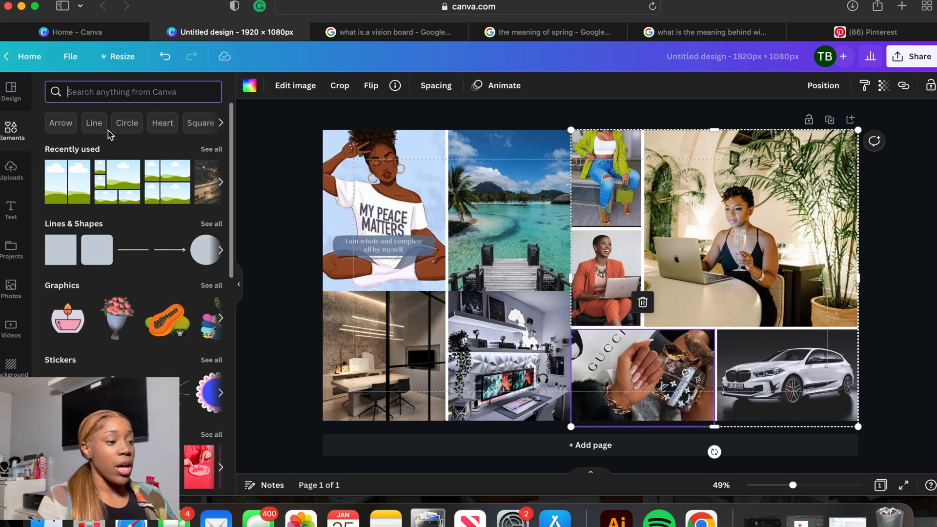
type("s")
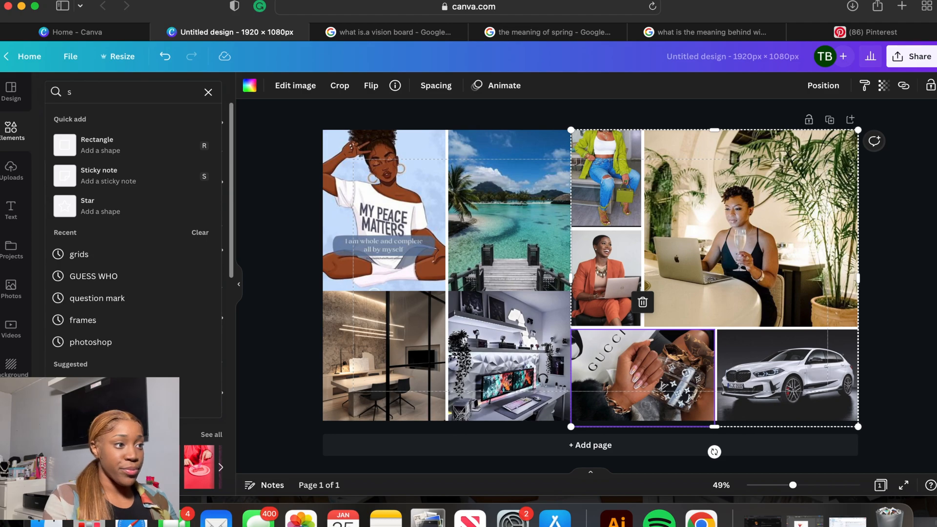
type("q")
key("BackSpace")
type("hape")
key("Return")
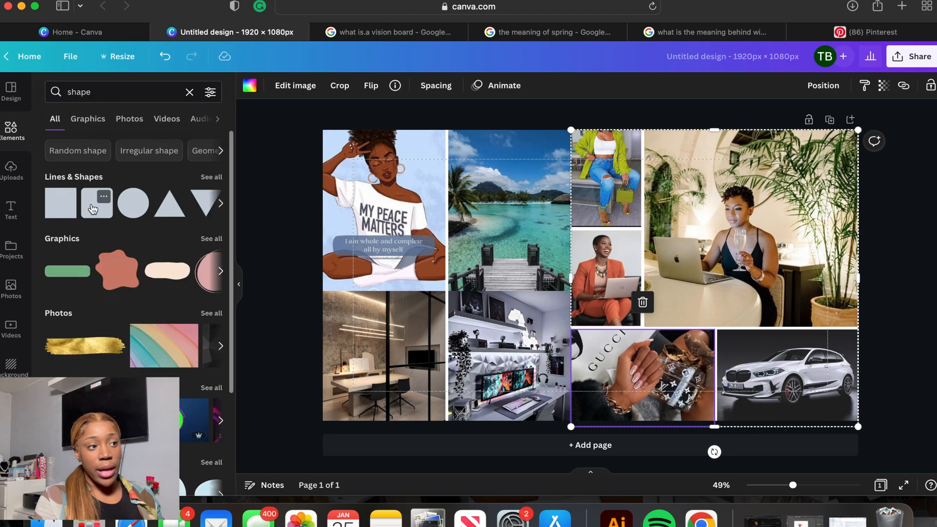
Step: Try adding a plain square shape on top of the photo collage
left_click(61, 213)
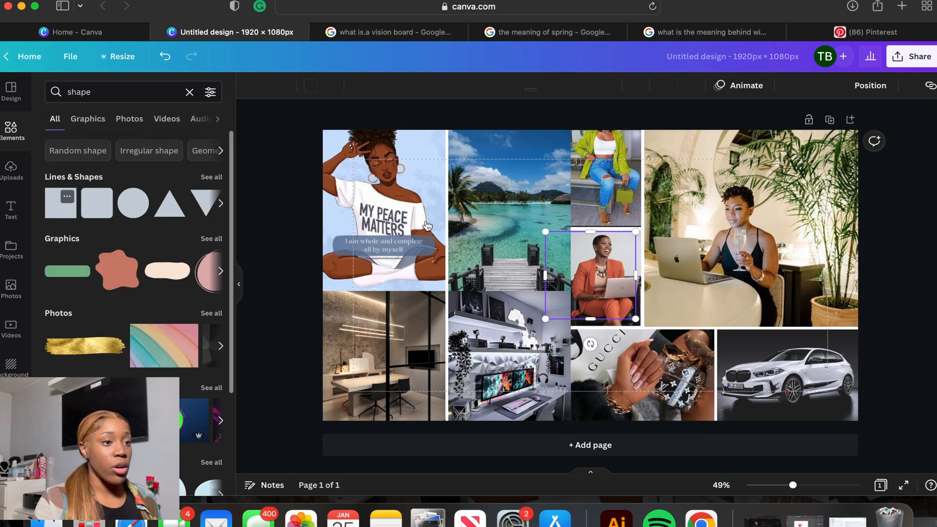
double_click(595, 284)
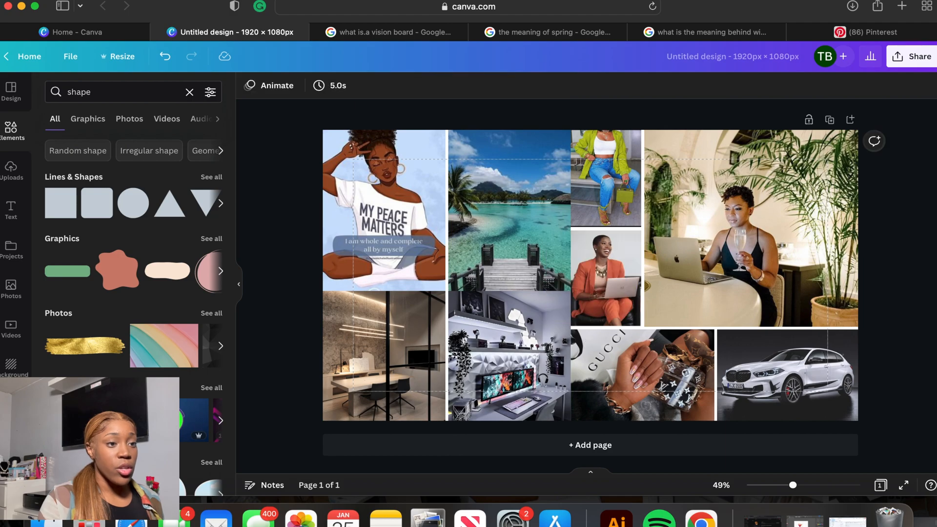
left_click(62, 209)
left_click_drag(504, 194, 153, 197)
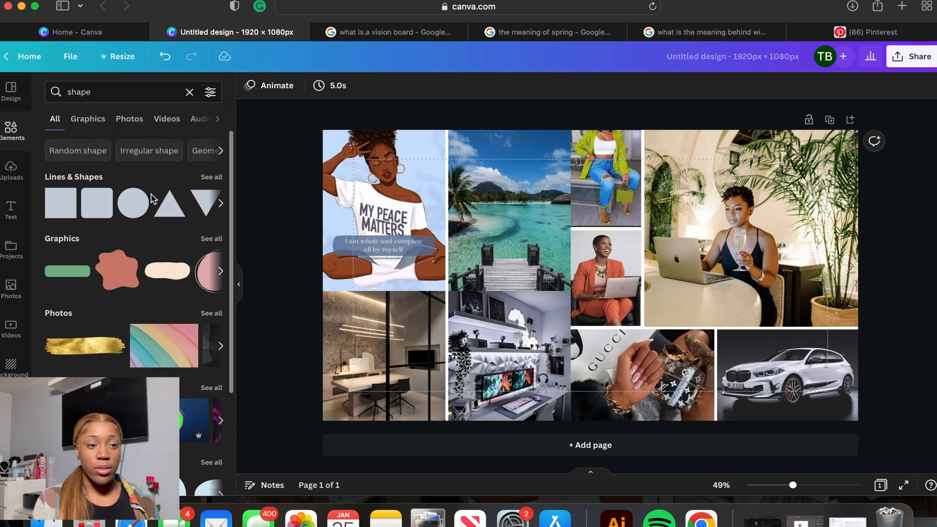
Step: Lock the three photo grids on the page one after another so they cannot be moved
left_click(757, 182)
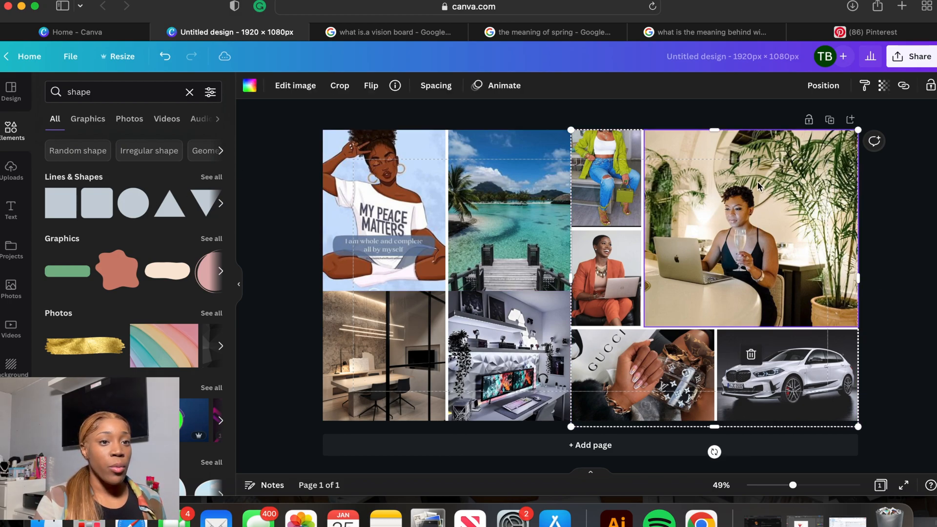
left_click(930, 86)
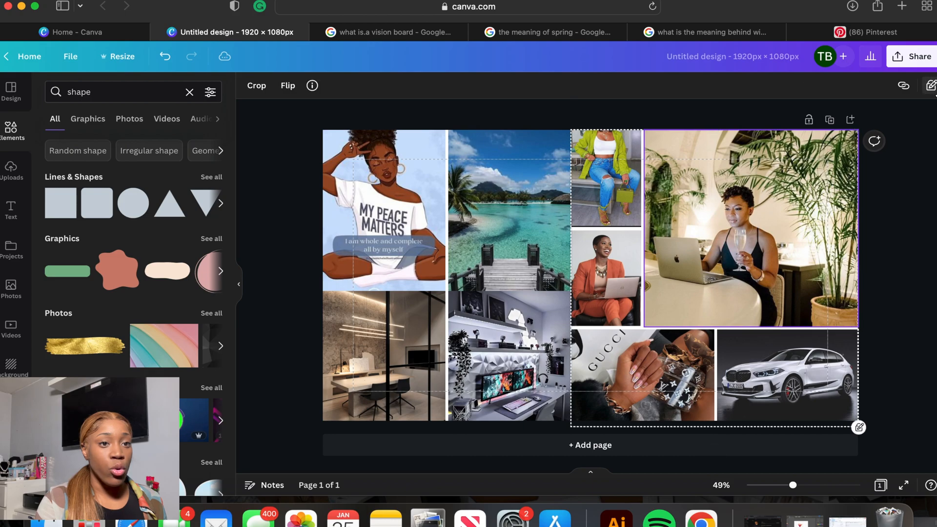
left_click(930, 86)
left_click(481, 233)
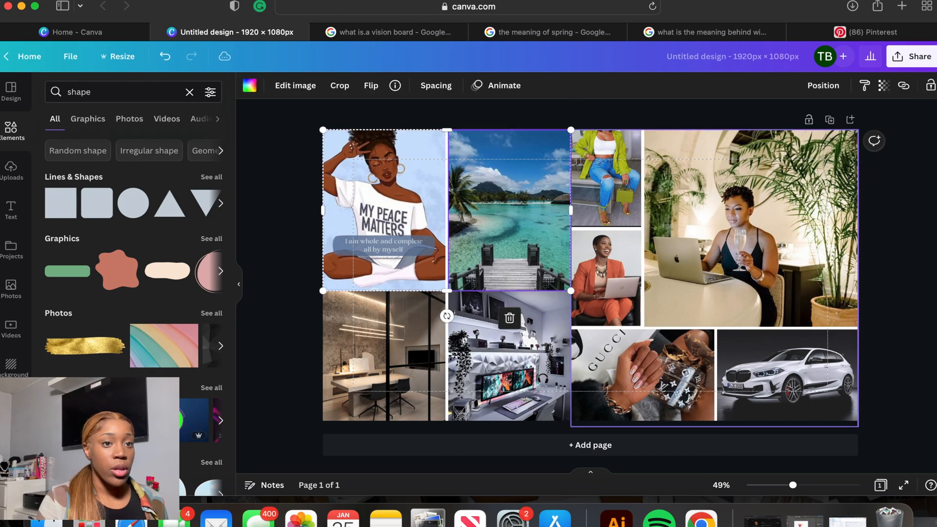
left_click(930, 86)
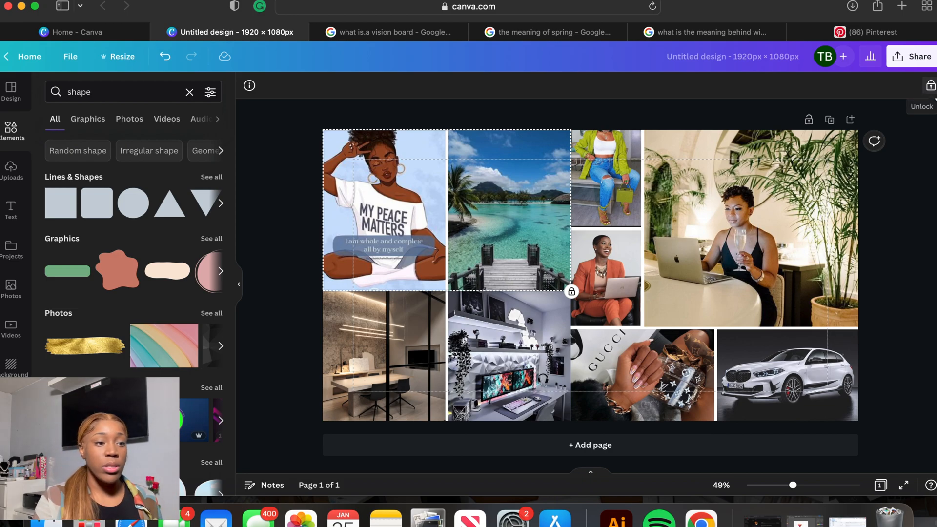
left_click(525, 323)
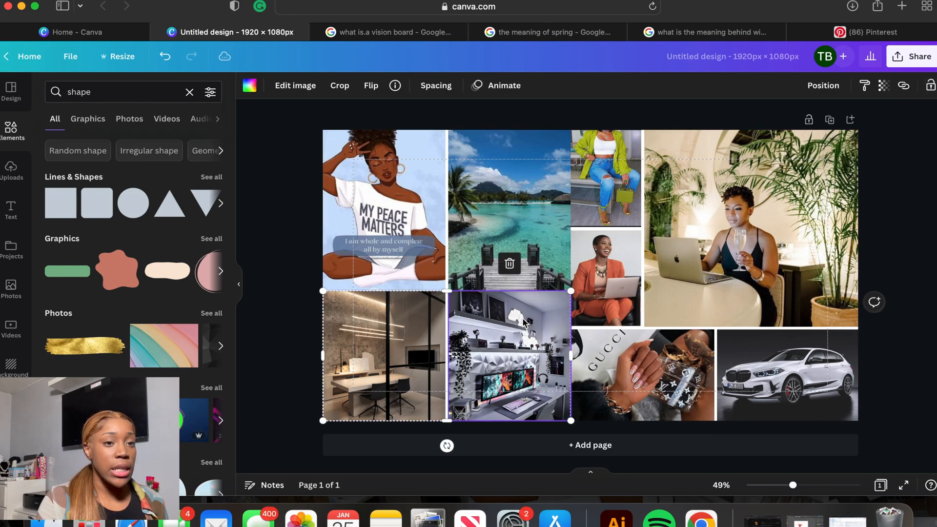
left_click(927, 85)
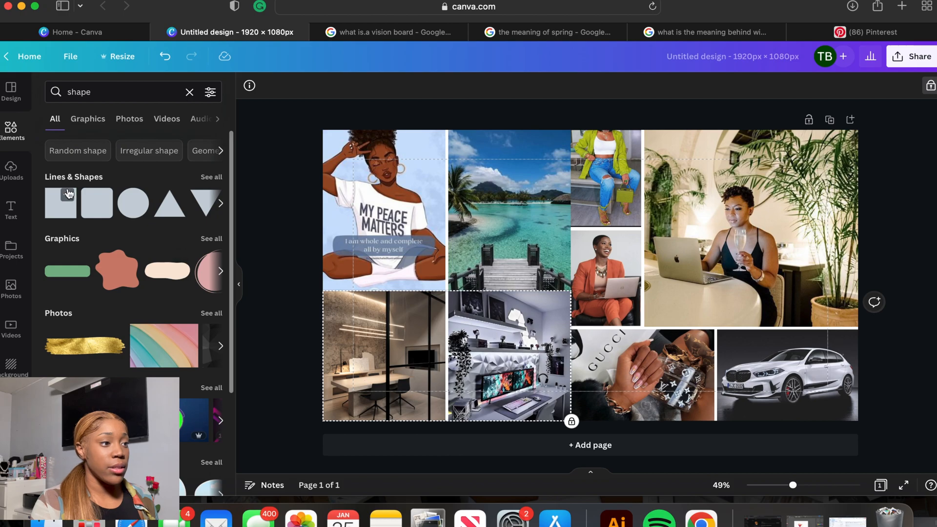
Step: Add a plain square shape and stretch it from the page's upper-left corner to cover the whole photo collage
left_click(62, 213)
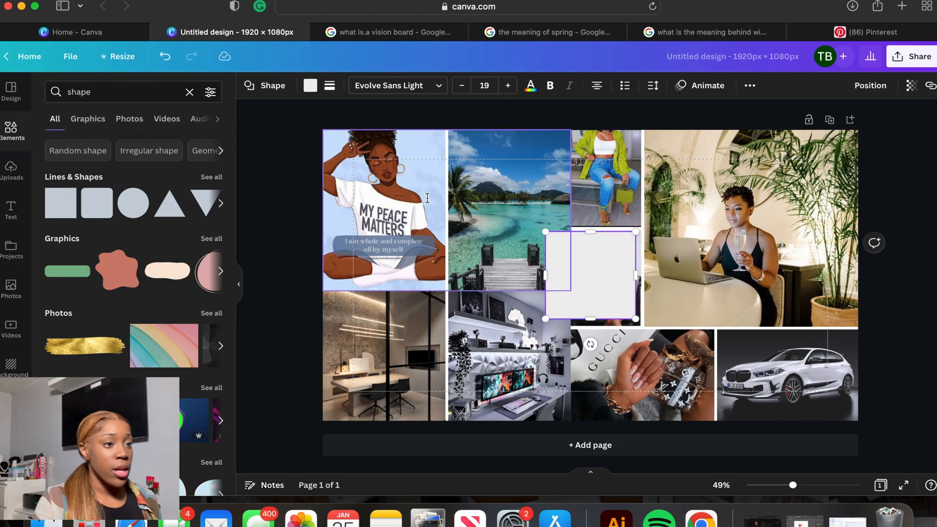
left_click_drag(588, 271, 345, 156)
left_click_drag(414, 219, 864, 424)
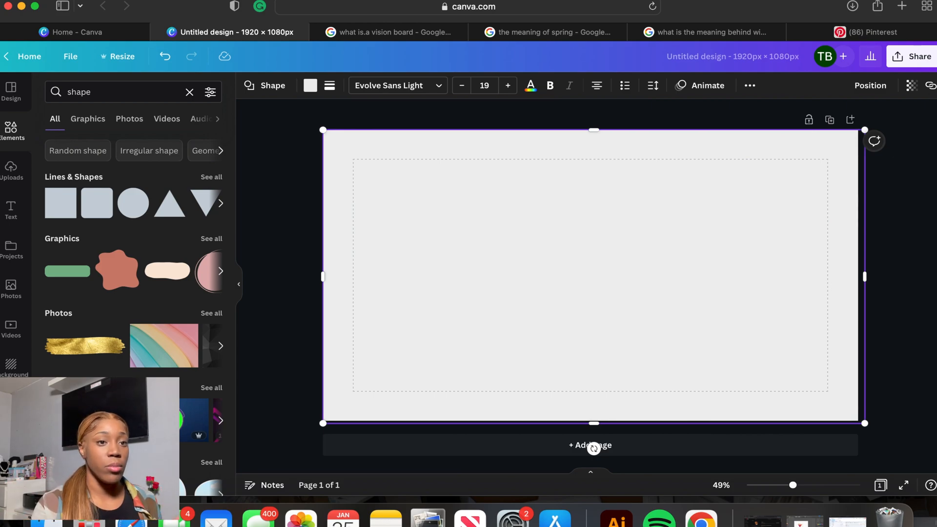
Step: Set the covering shape's transparency to 68 and deselect it
left_click(911, 88)
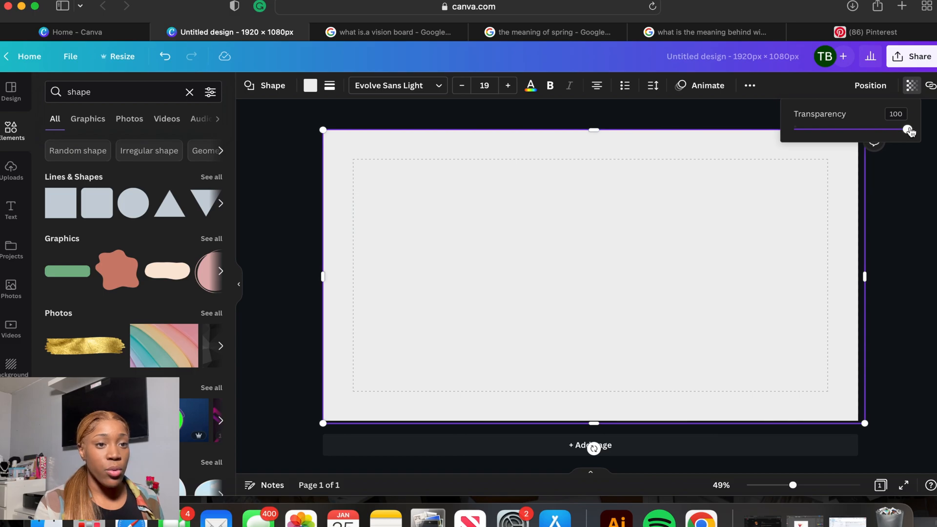
left_click_drag(906, 131, 875, 123)
left_click_drag(874, 129, 871, 152)
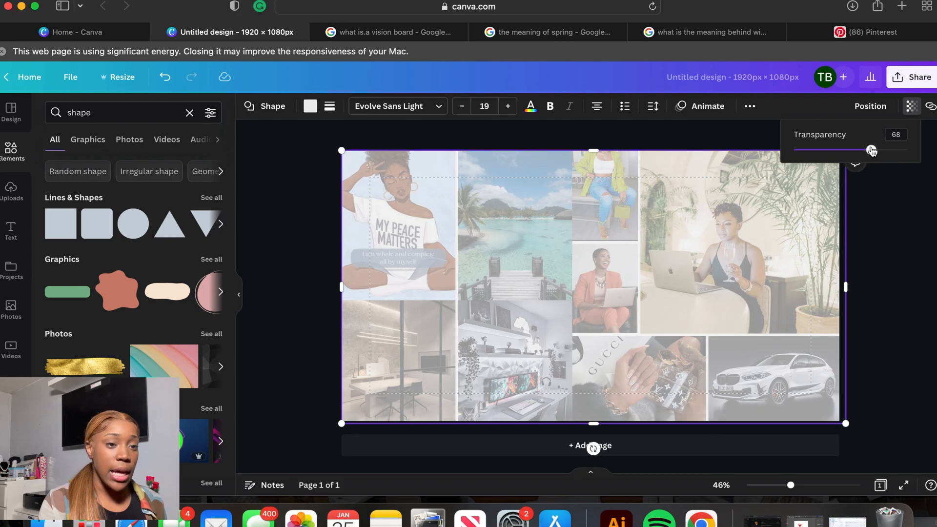
left_click(885, 216)
left_click(885, 216)
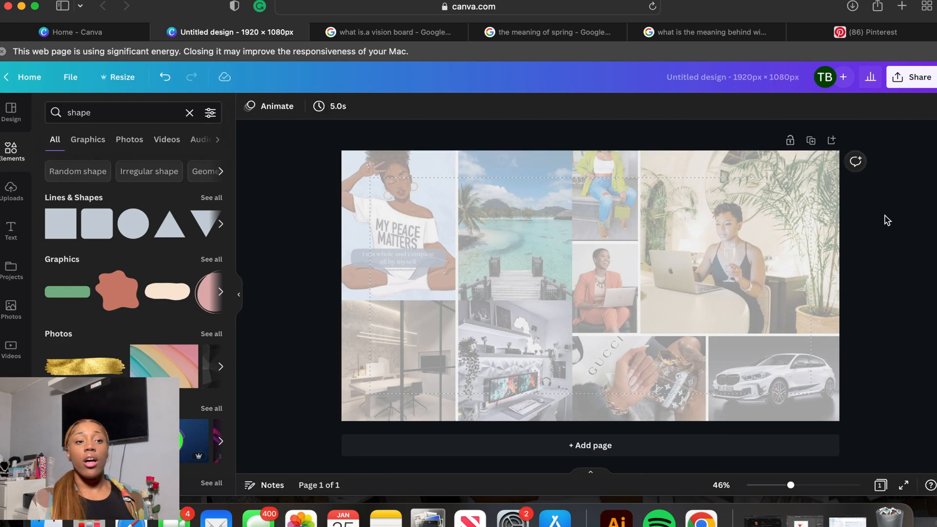
Step: Recolour the overlay shape, trying turquoise and brown before choosing the muted grey-green from the photo colours
left_click(691, 207)
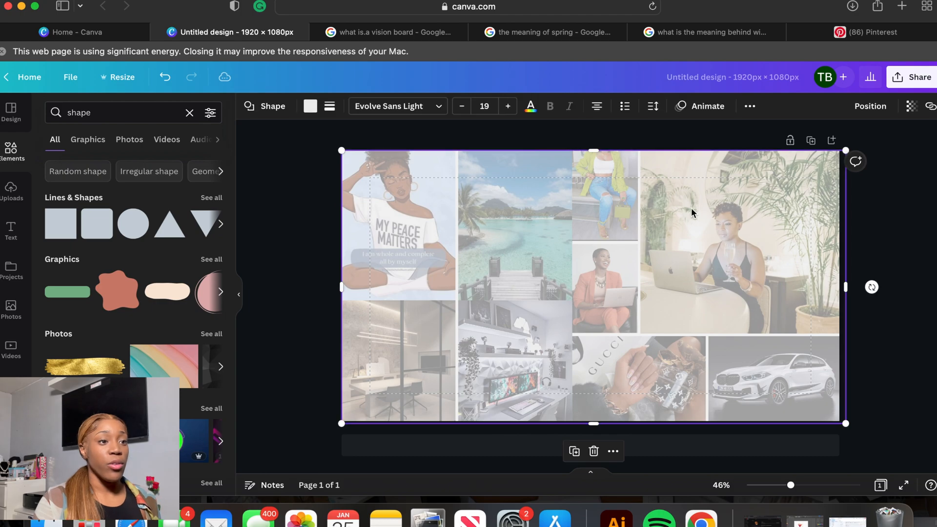
left_click(310, 106)
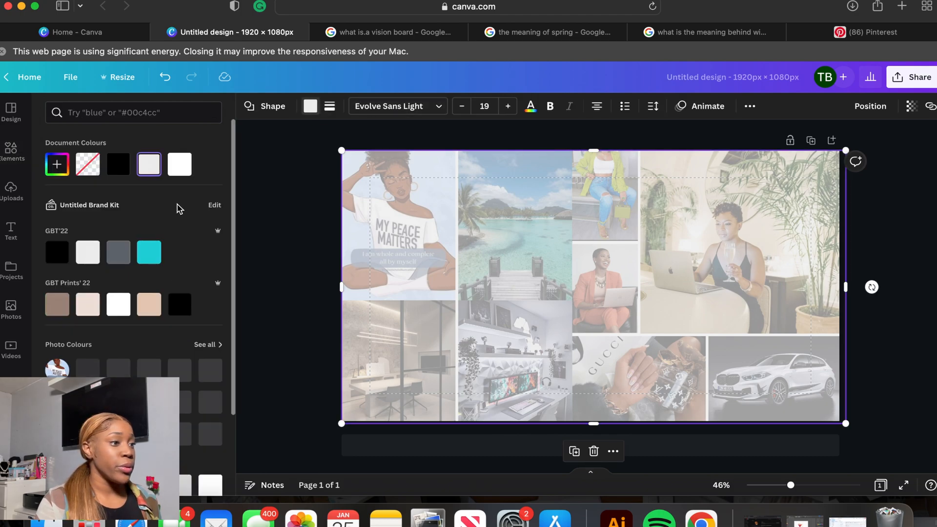
left_click(150, 253)
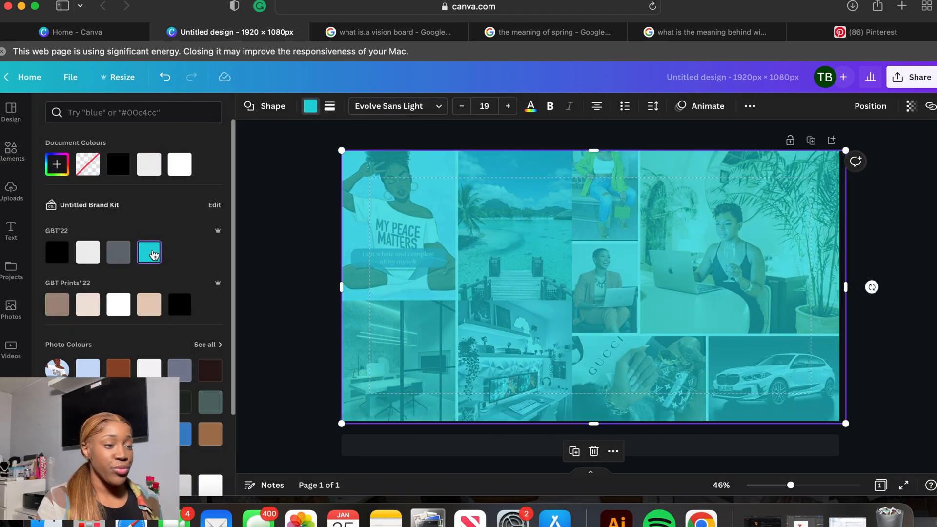
left_click(122, 375)
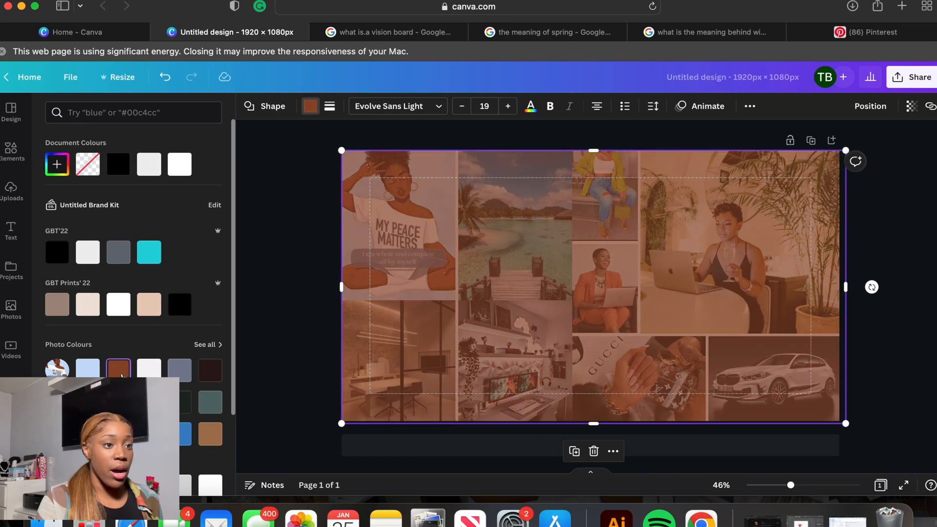
left_click(209, 404)
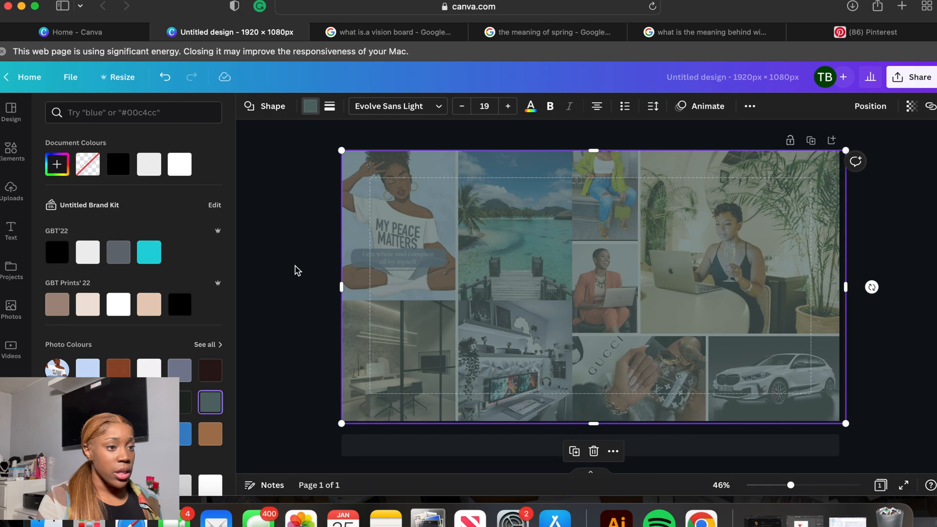
left_click(731, 191)
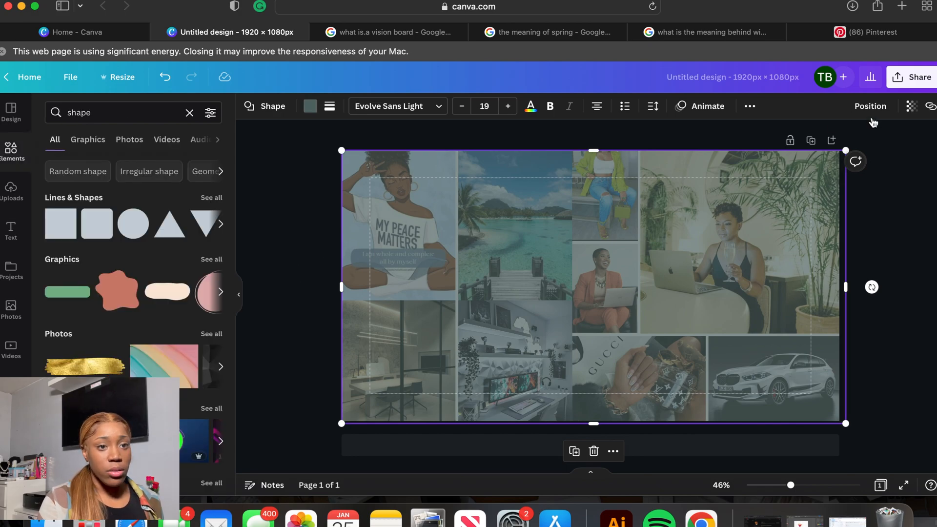
Step: Adjust the grey-green overlay's transparency to 70 and deselect it
left_click(911, 106)
mouse_move(876, 155)
left_mouse_down()
mouse_move(886, 152)
mouse_move(878, 154)
left_mouse_up()
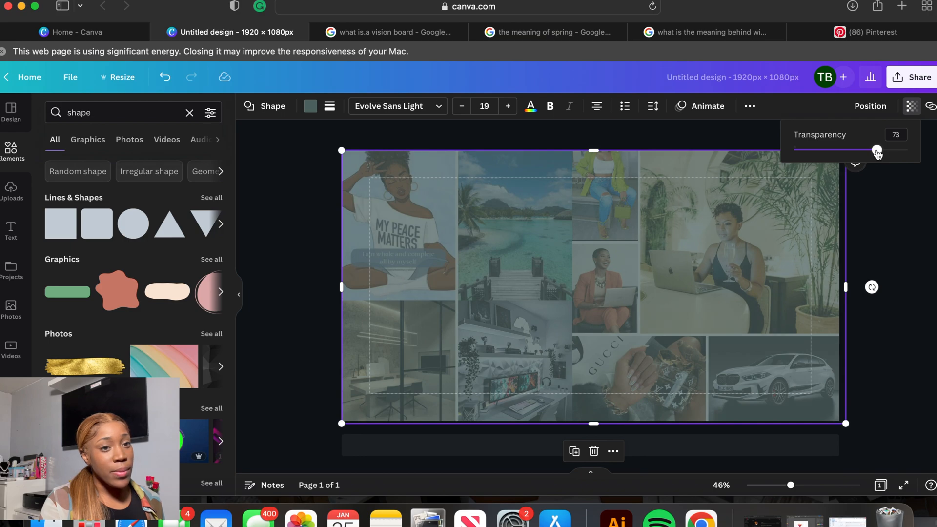
left_click_drag(877, 154, 876, 155)
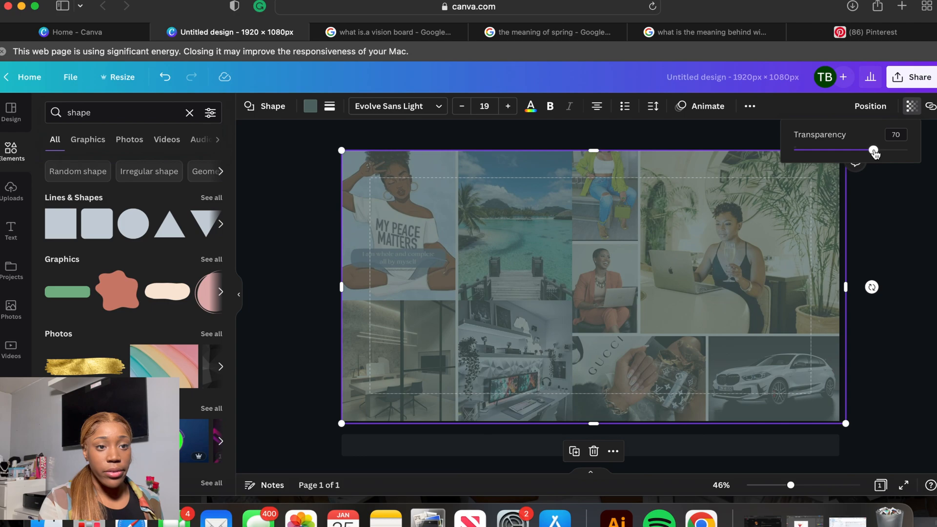
left_click(888, 227)
left_click(888, 227)
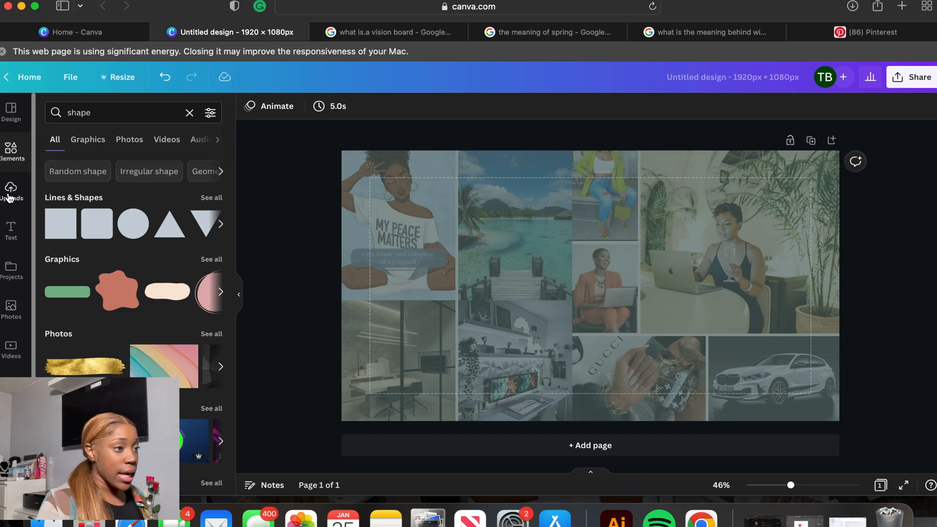
Step: Add a heading to the collage, enlarge it to font size 69.5 and replace its text with "2023"
left_click(12, 236)
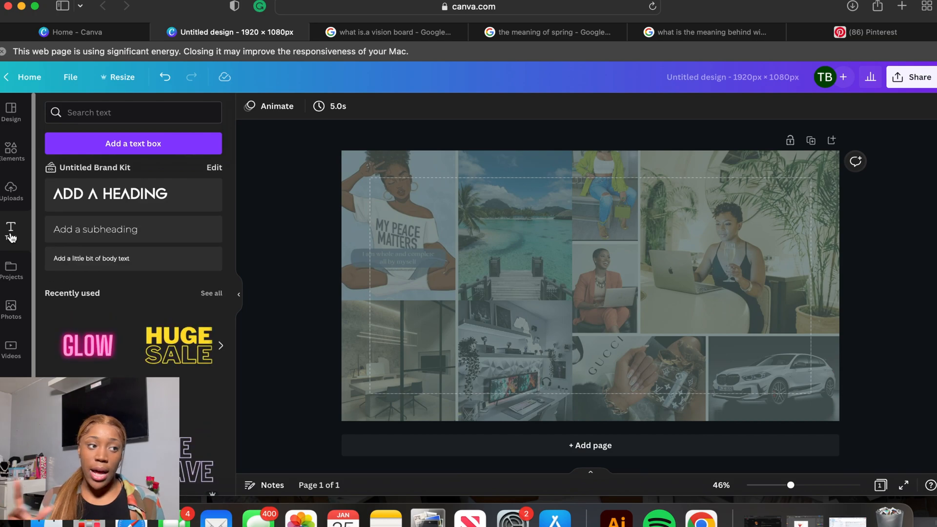
left_click(96, 189)
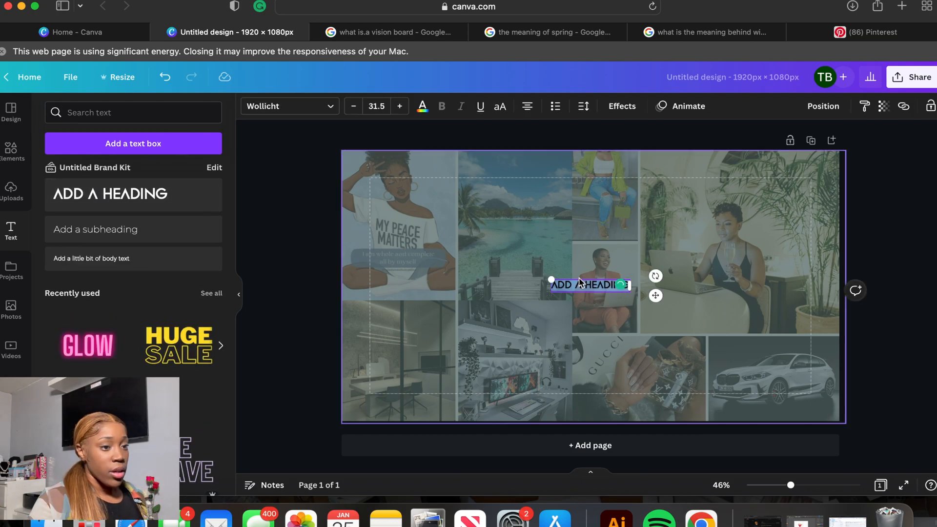
left_click_drag(553, 286, 474, 278)
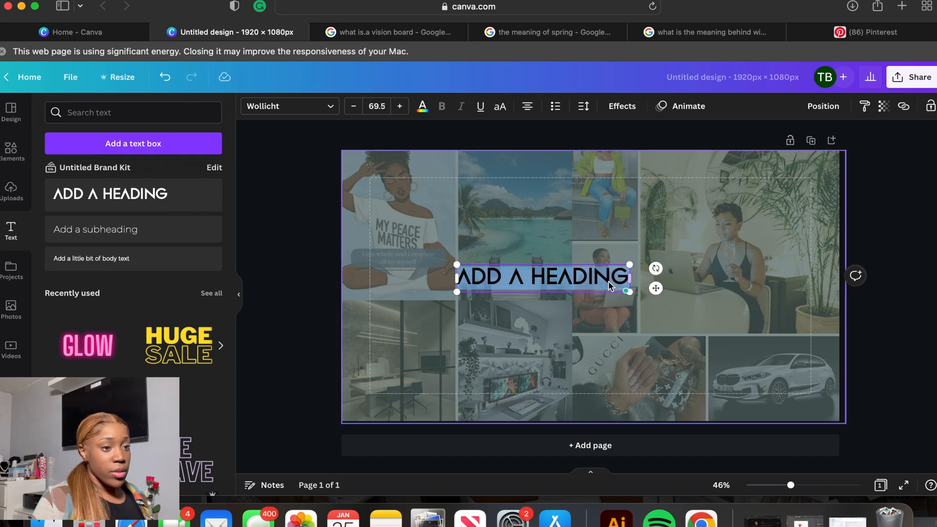
key("BackSpace")
type("2023")
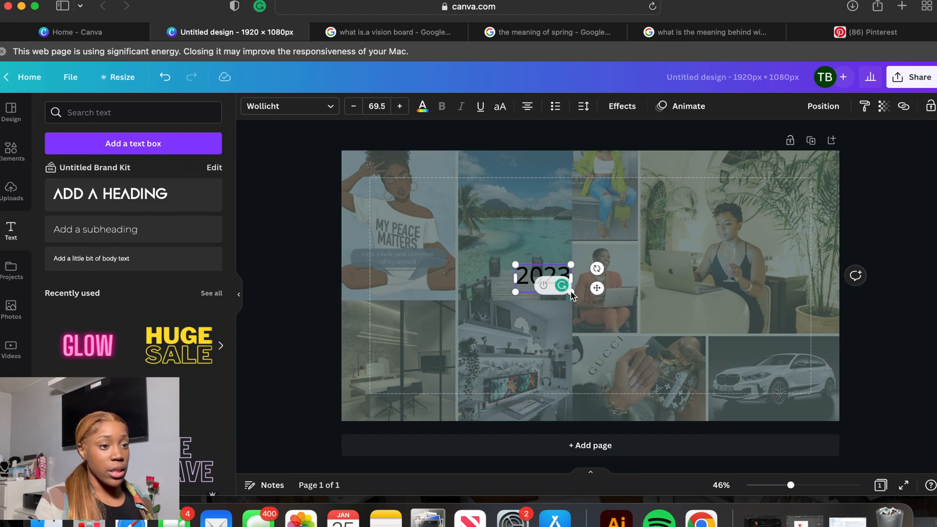
Step: Enlarge the "2023" heading to font size 104 and align it to the middle and centre of the page
key("super+a")
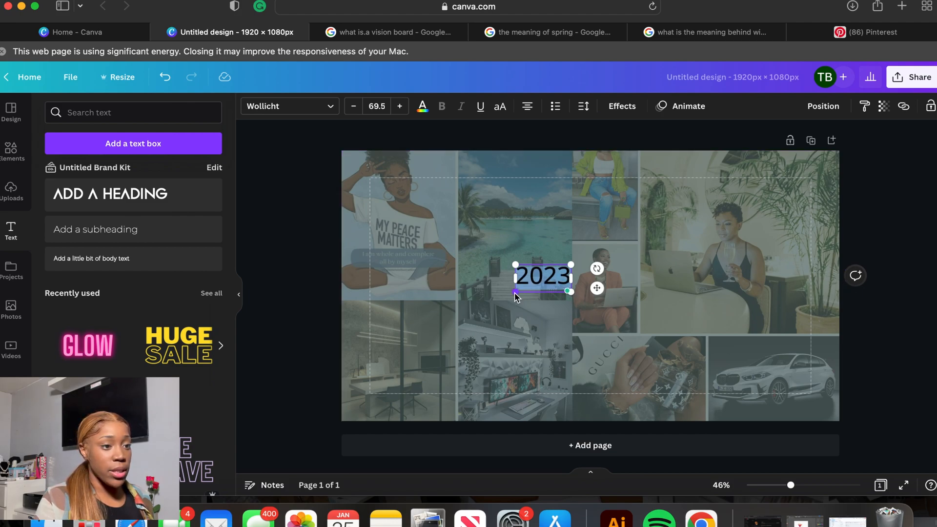
left_click_drag(514, 292, 487, 308)
left_click(823, 106)
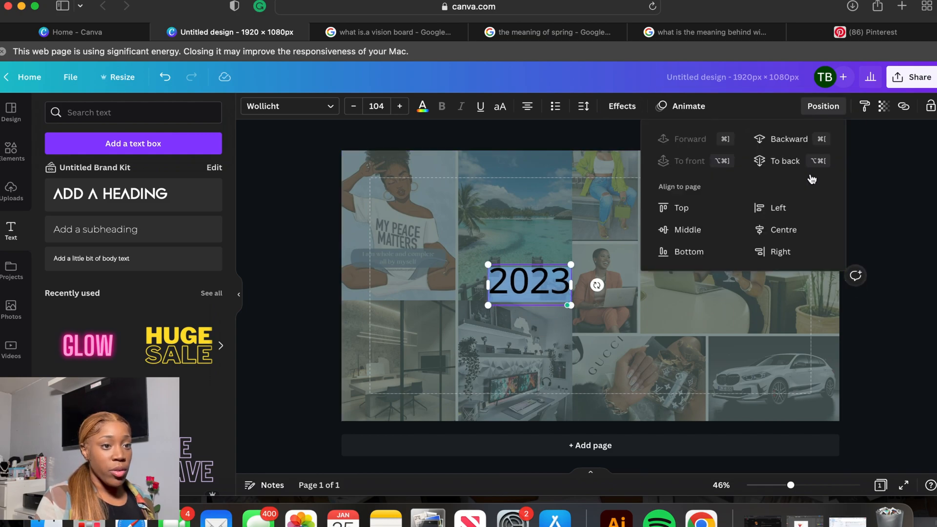
left_click(716, 229)
left_click(780, 229)
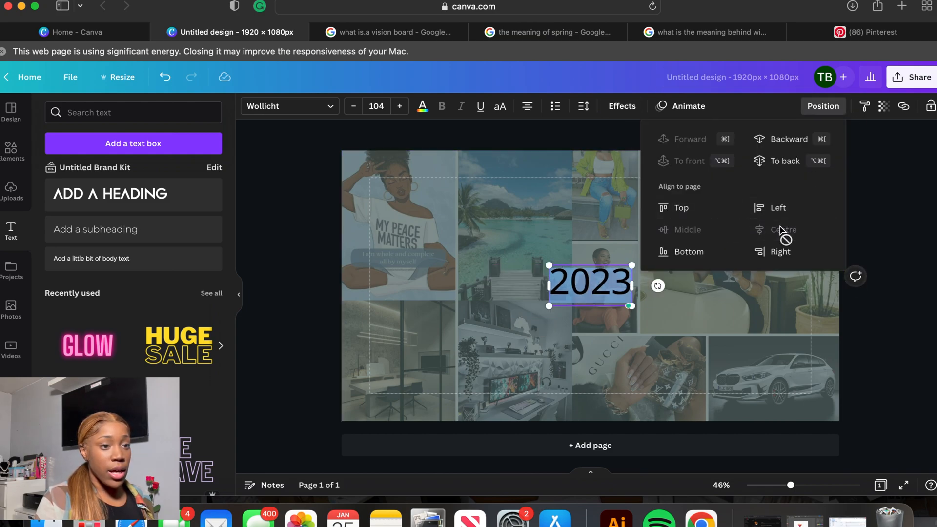
left_click(877, 189)
left_click(878, 188)
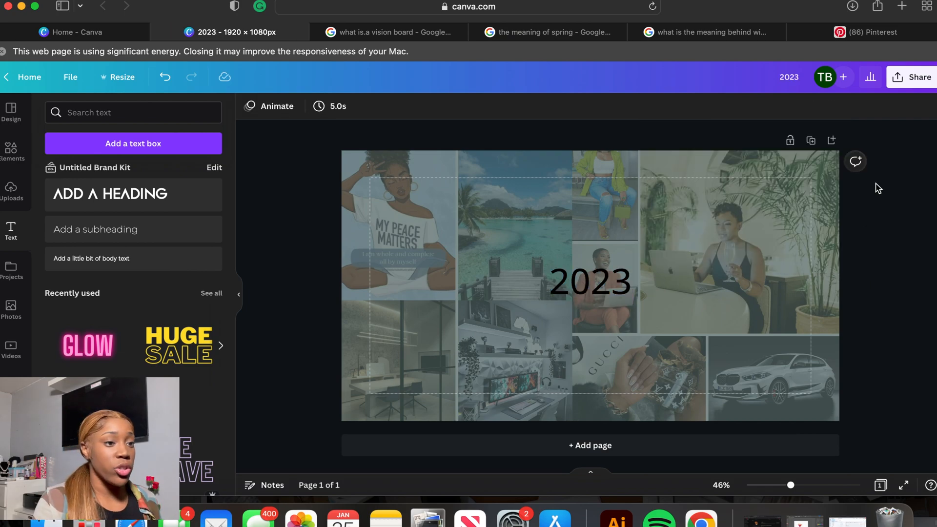
Step: Search the fonts for "black man", apply Black Mango to the "2023" heading and enlarge it to size 139
left_click(579, 292)
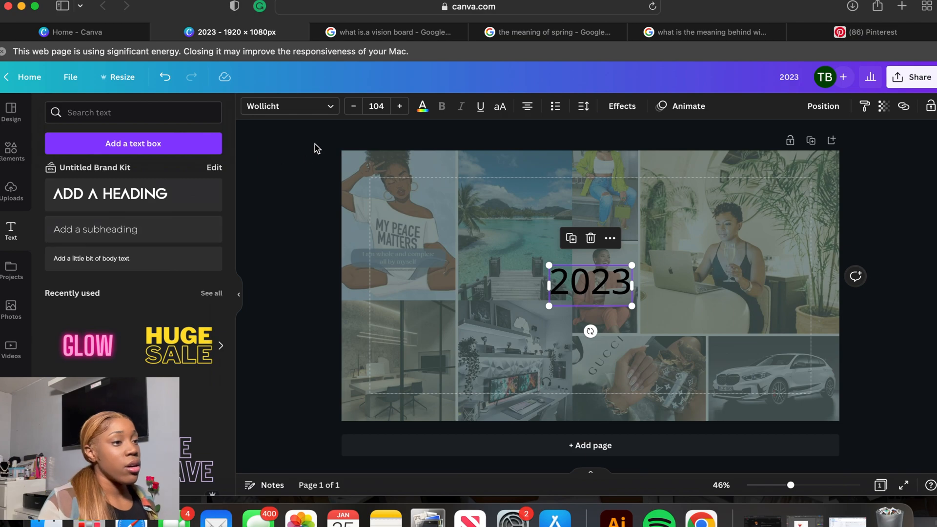
left_click(327, 107)
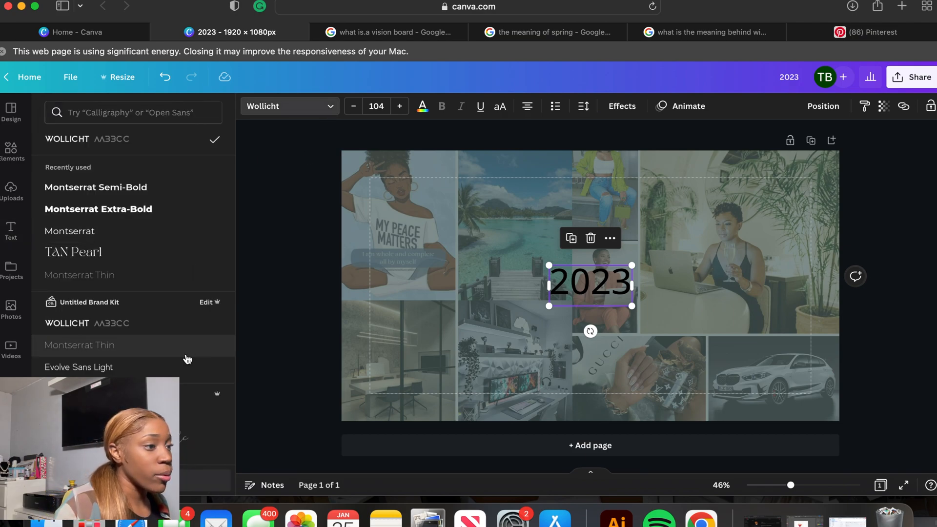
left_click(151, 110)
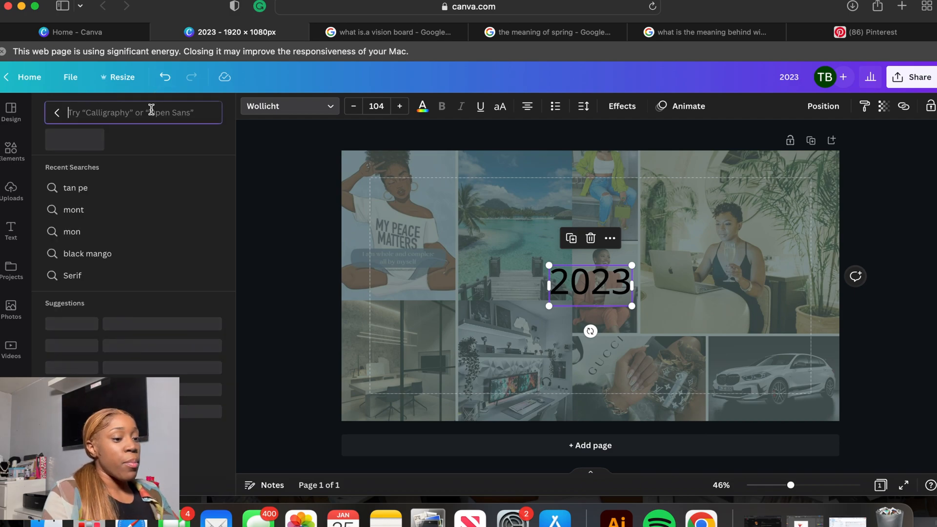
type("black")
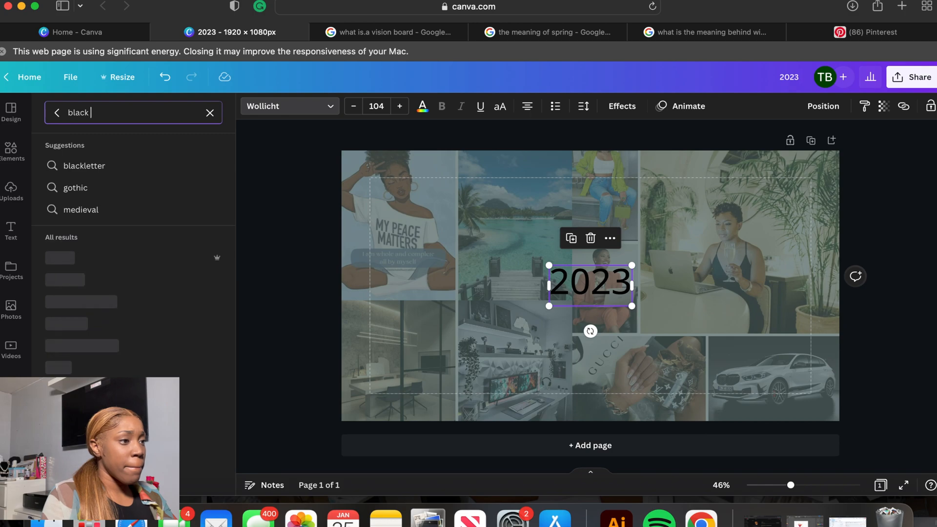
type(" man")
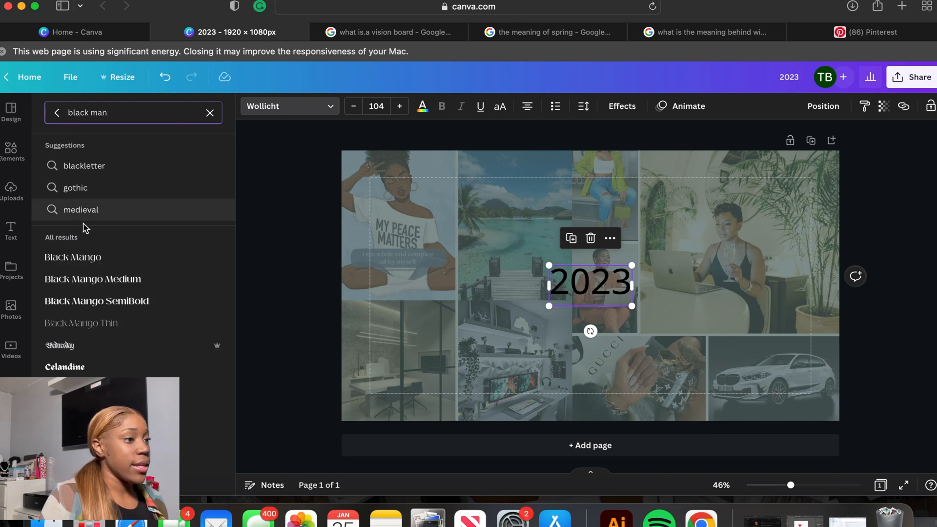
left_click(93, 256)
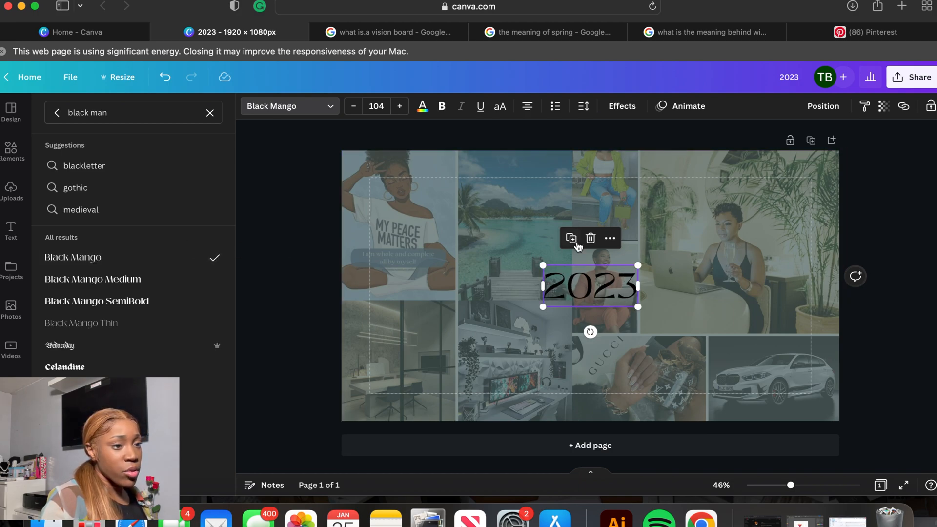
left_click_drag(544, 268, 513, 253)
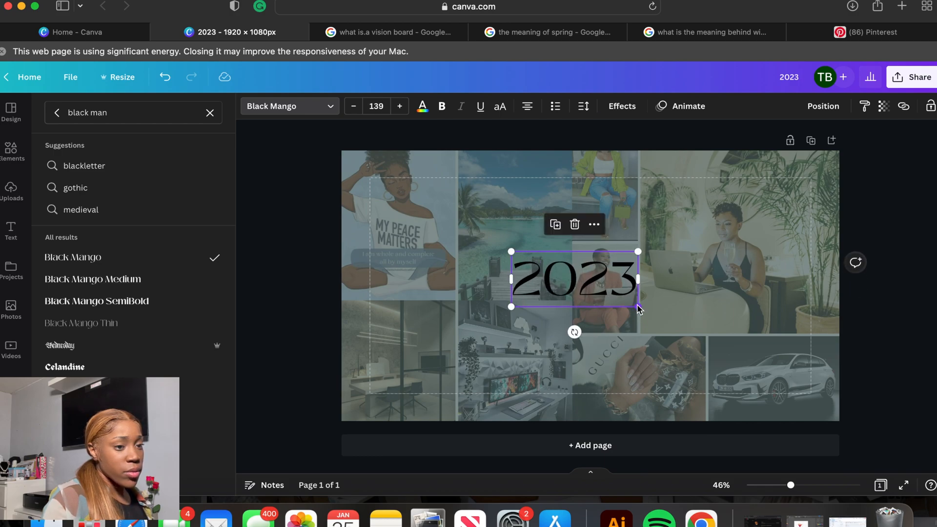
Step: Enlarge the "2023" heading to font size 155, search the fonts for "tan" and apply TAN Pearl
mouse_move(638, 307)
left_mouse_down()
mouse_move(657, 322)
mouse_move(651, 314)
left_mouse_up()
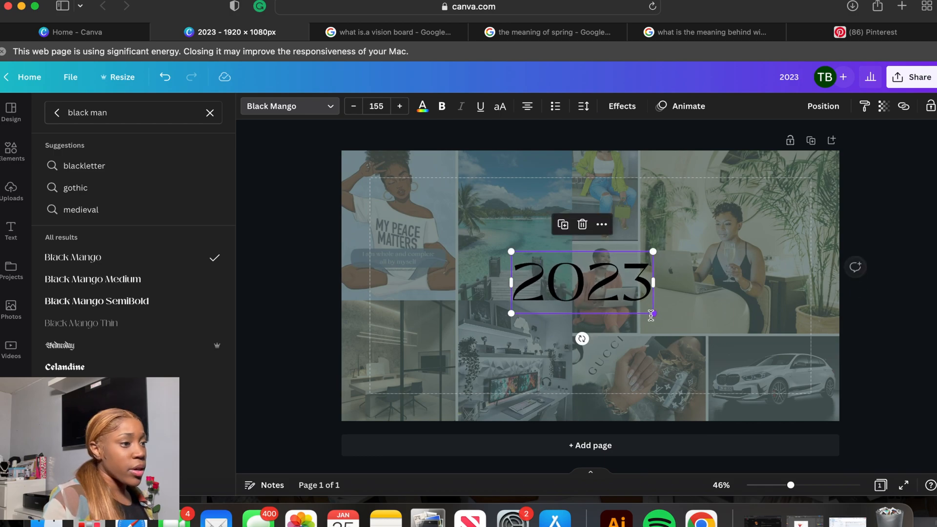
left_click(208, 113)
type("tan")
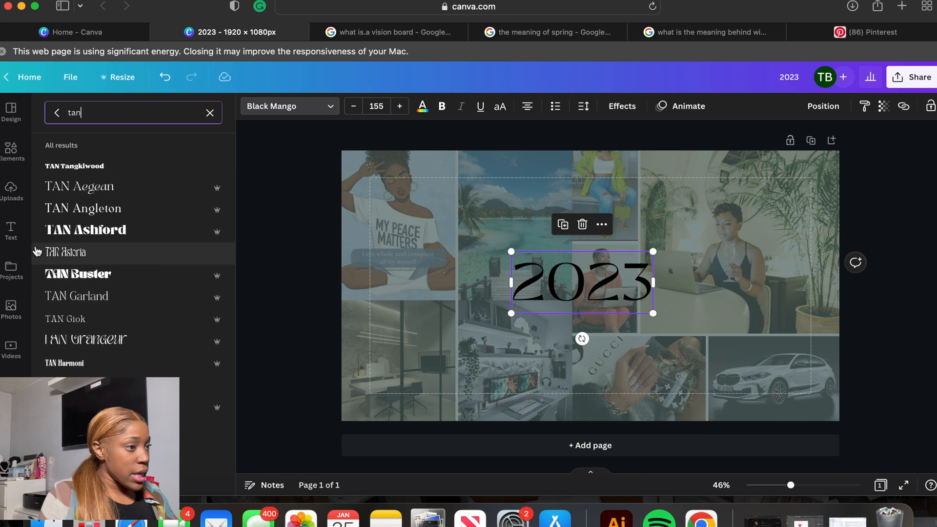
left_click(86, 198)
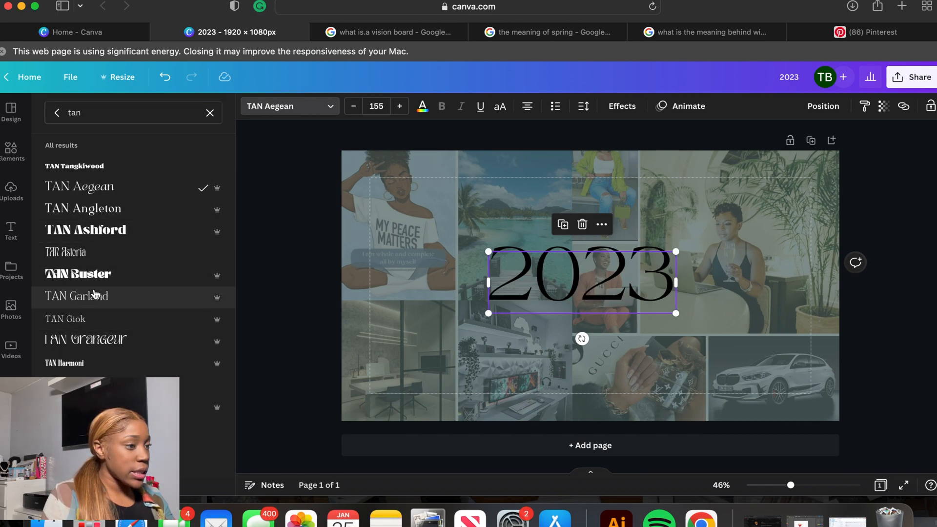
scroll(92, 361, "down", 5)
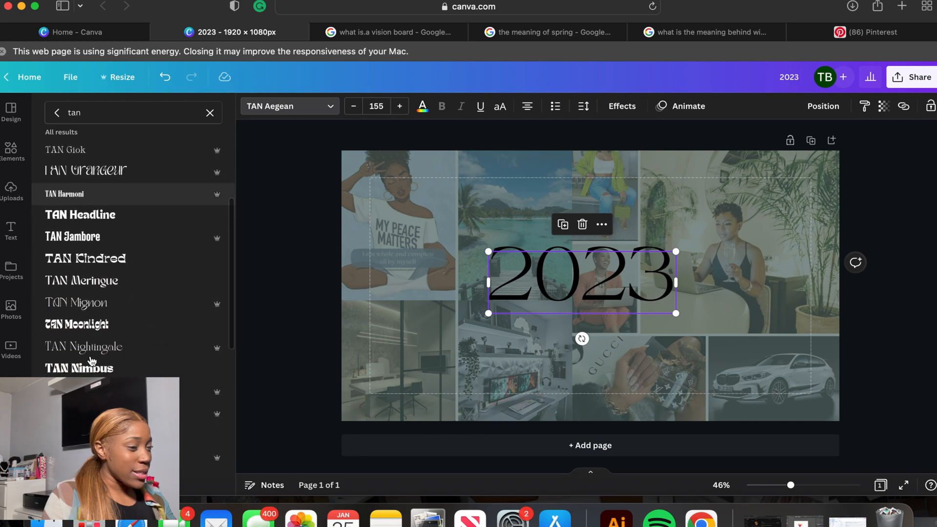
left_click(93, 402)
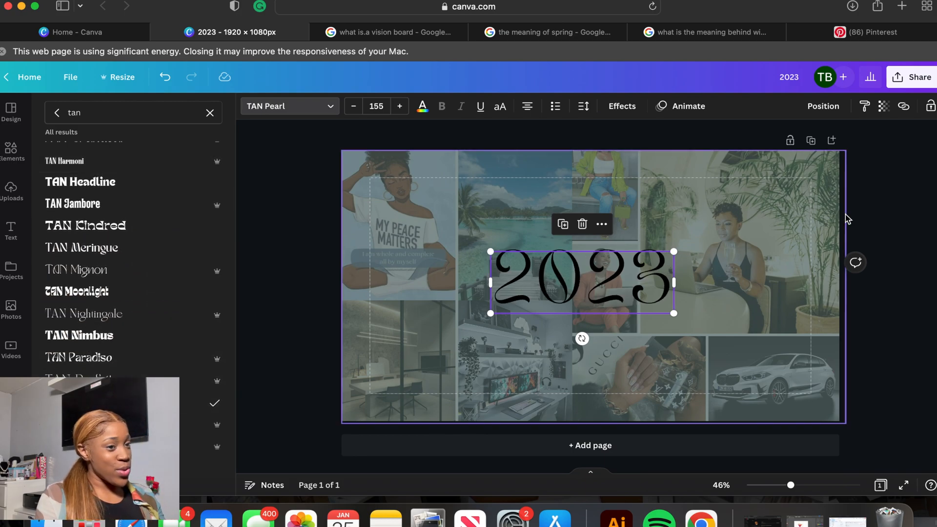
Step: Colour the "2023" heading white, apply the Neon text effect and deselect it
left_click(427, 109)
left_click(149, 164)
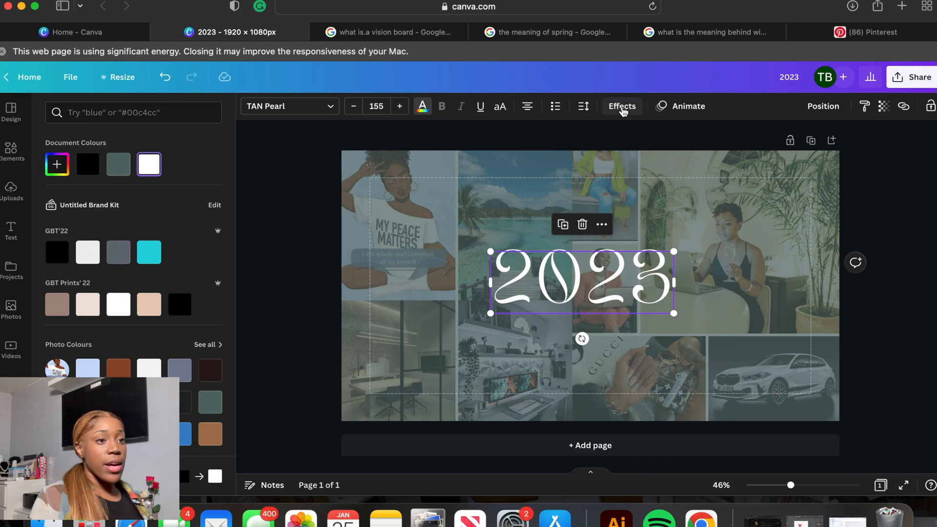
left_click(622, 106)
left_click(146, 336)
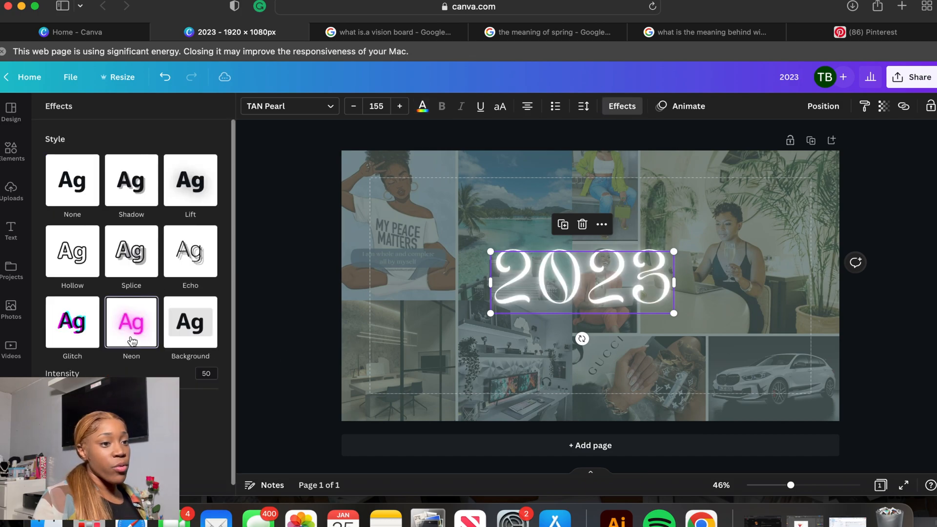
left_click(894, 216)
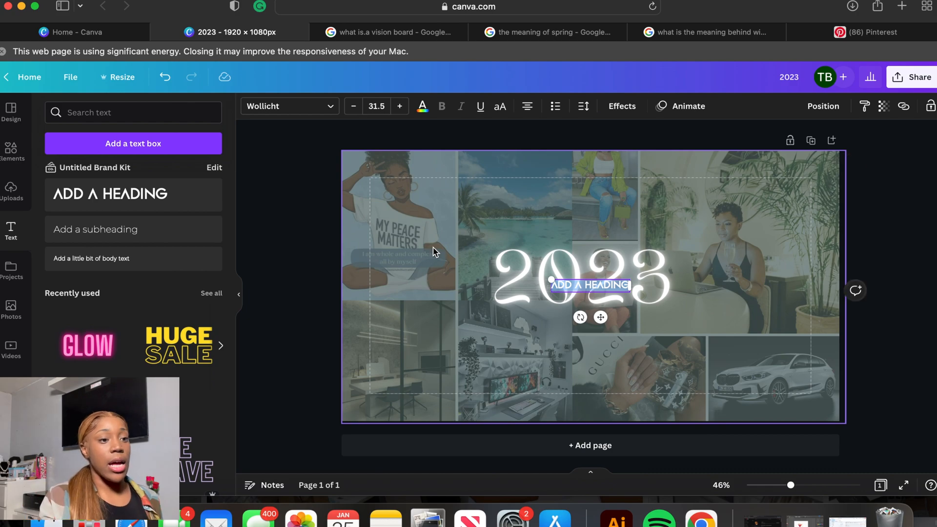
Step: Add a second heading and replace its placeholder text with "THIS IS MY YEAR"
key("BackSpace")
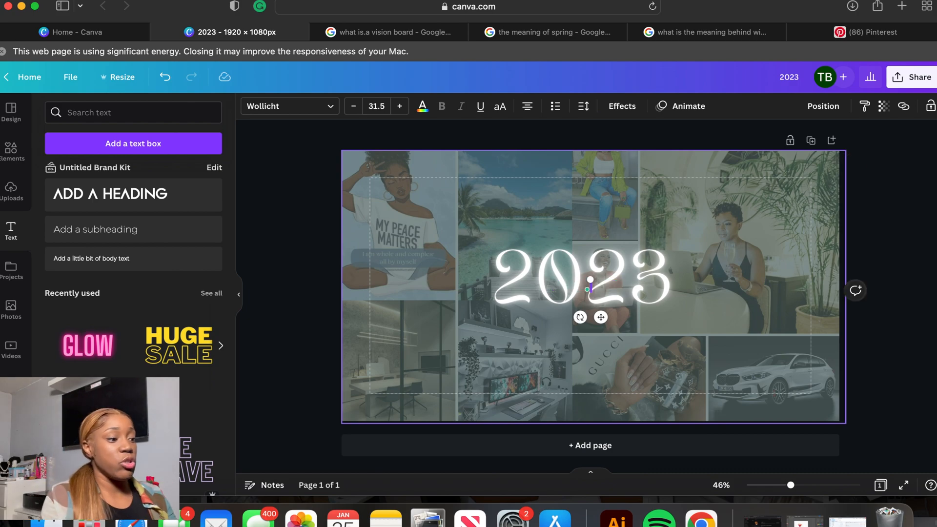
type("THIS")
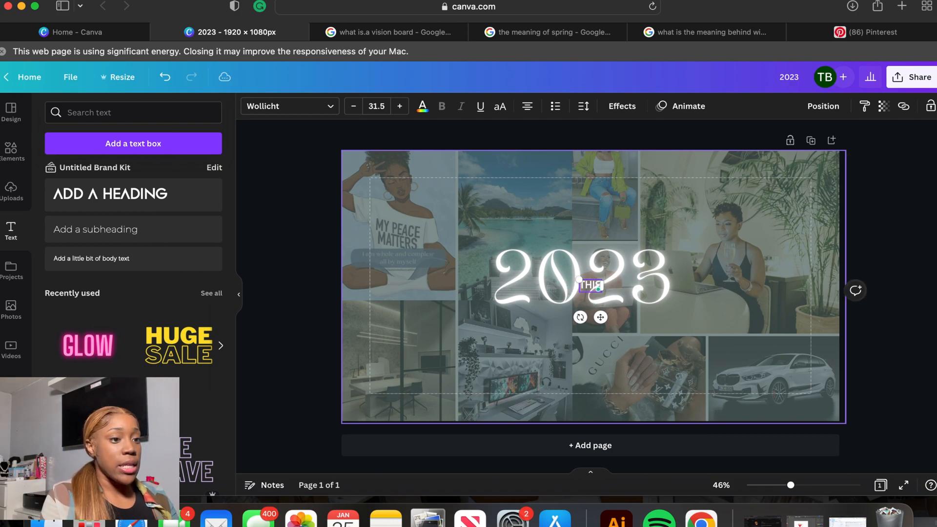
type(" IS MY YEAR")
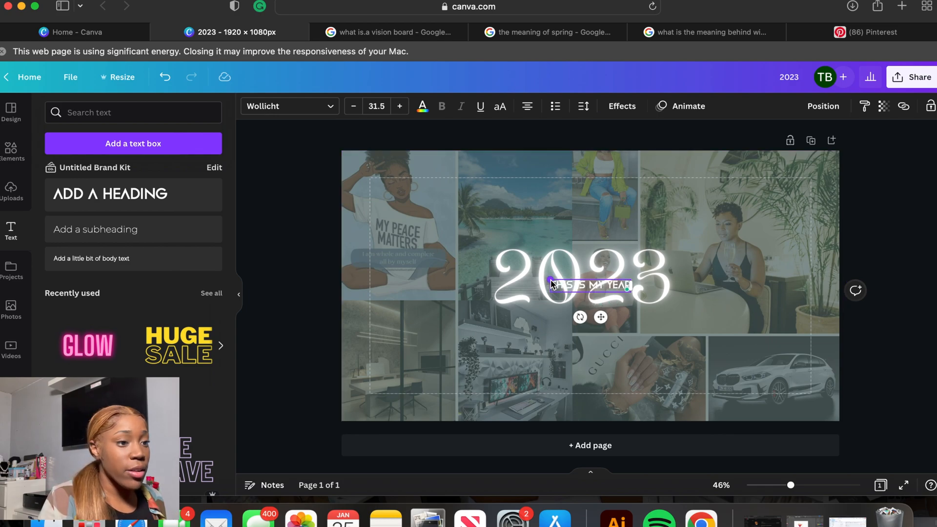
Step: Resize the "THIS IS MY YEAR" heading to font size 55.8 and centre it directly beneath "2023"
left_click_drag(550, 279, 457, 265)
left_click_drag(554, 317, 585, 374)
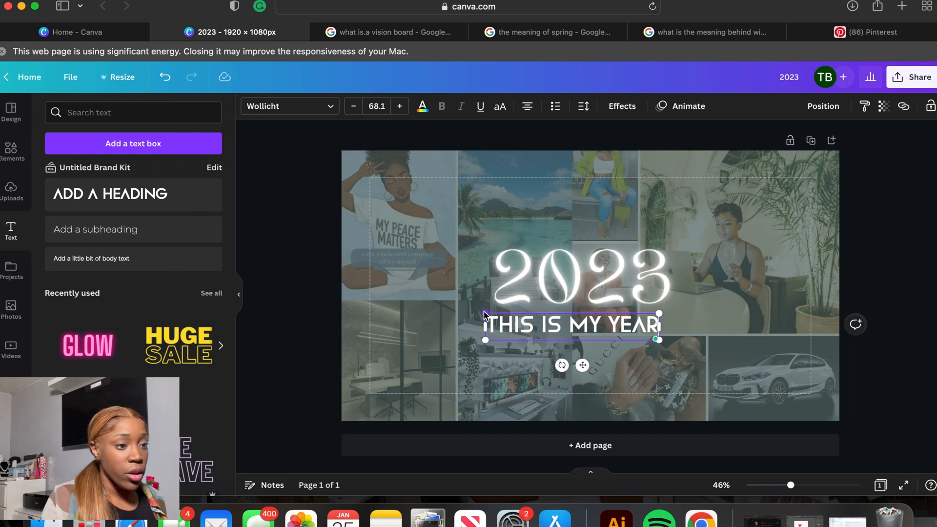
left_click_drag(486, 315, 503, 320)
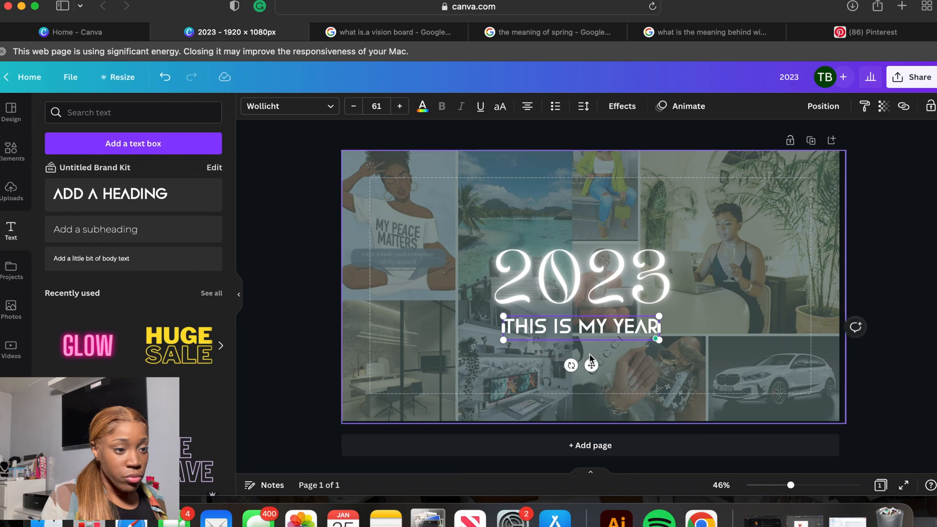
left_click_drag(592, 369, 591, 367)
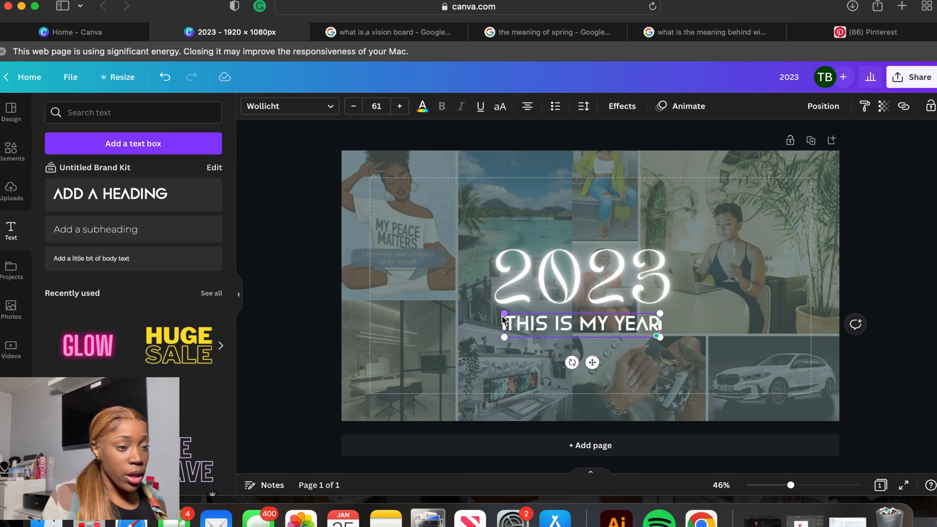
left_click_drag(504, 314, 517, 316)
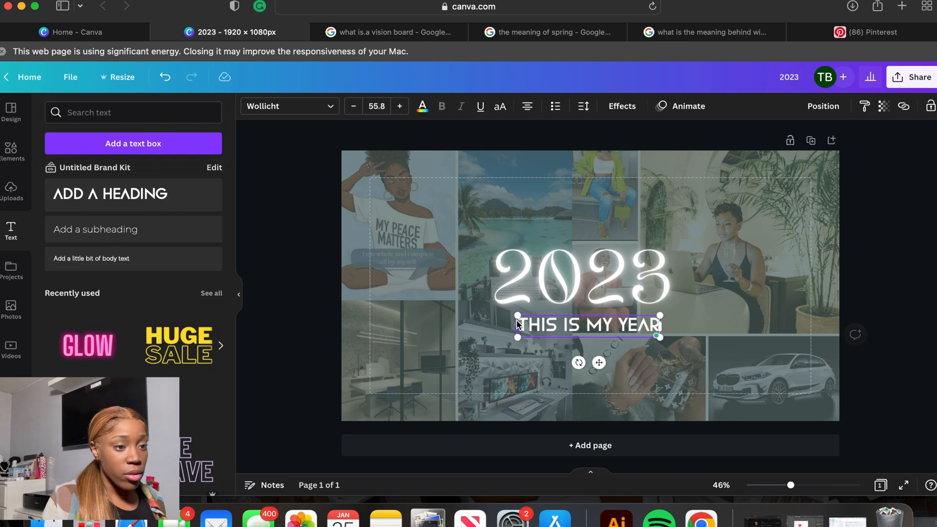
left_click_drag(599, 361, 592, 364)
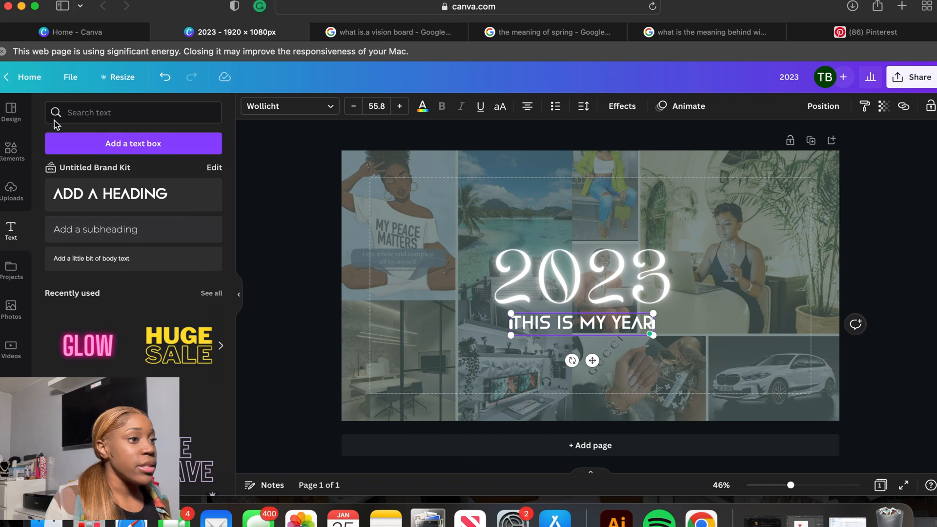
Step: Clear the font search, browse the font list and apply Afrah to the "THIS IS MY YEAR" heading
left_click(331, 116)
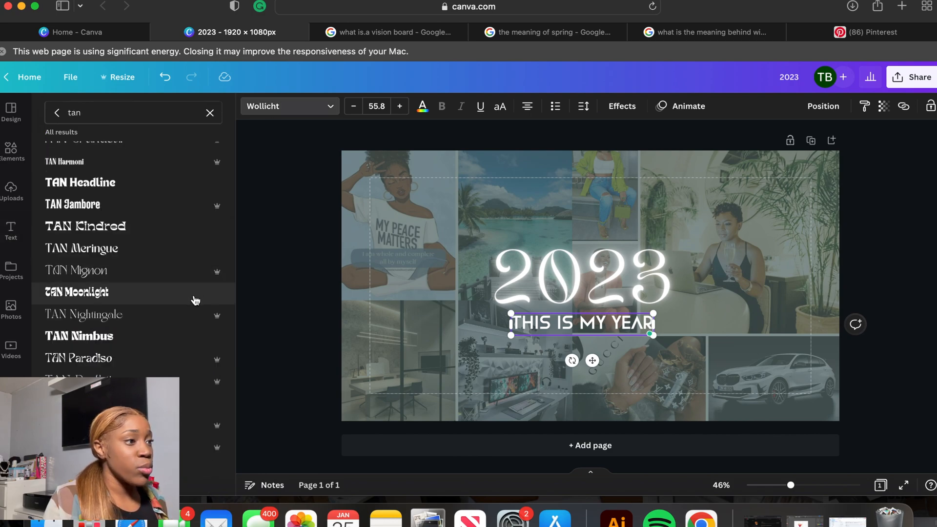
left_click(210, 114)
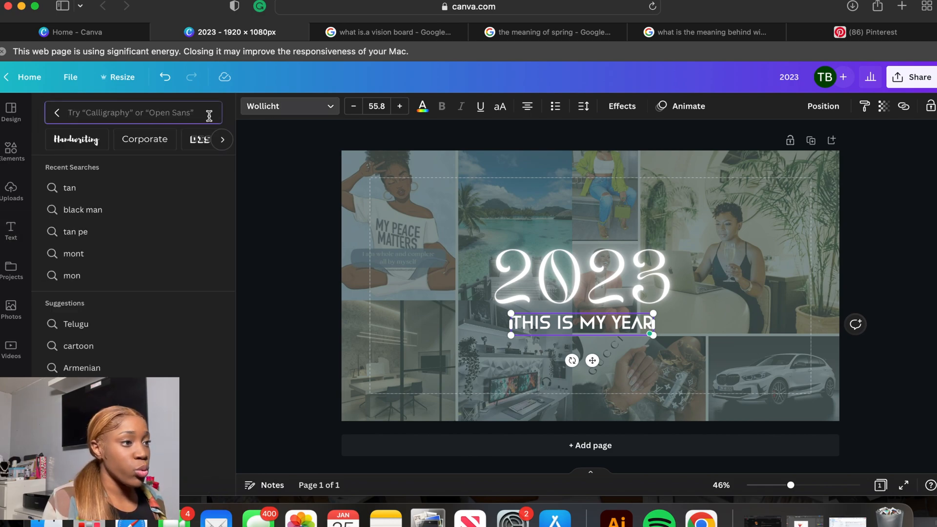
left_click(57, 112)
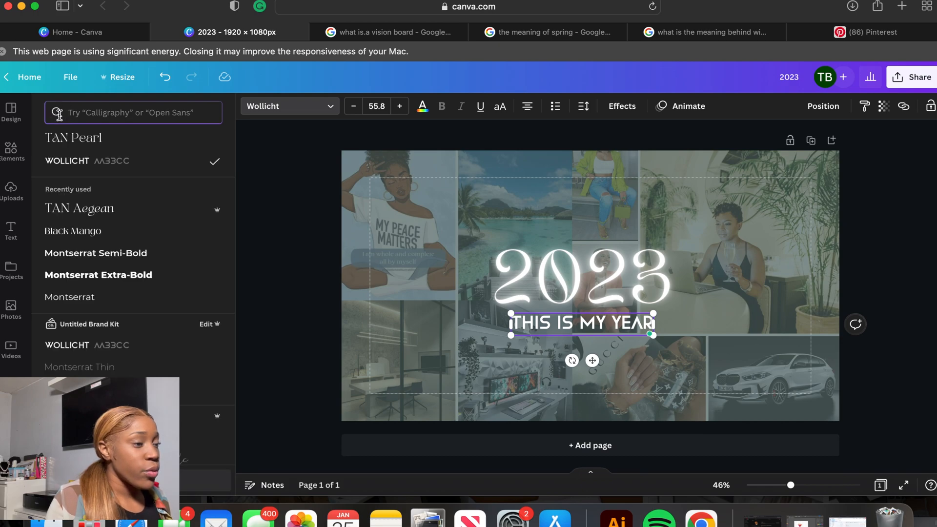
scroll(105, 324, "down", 6)
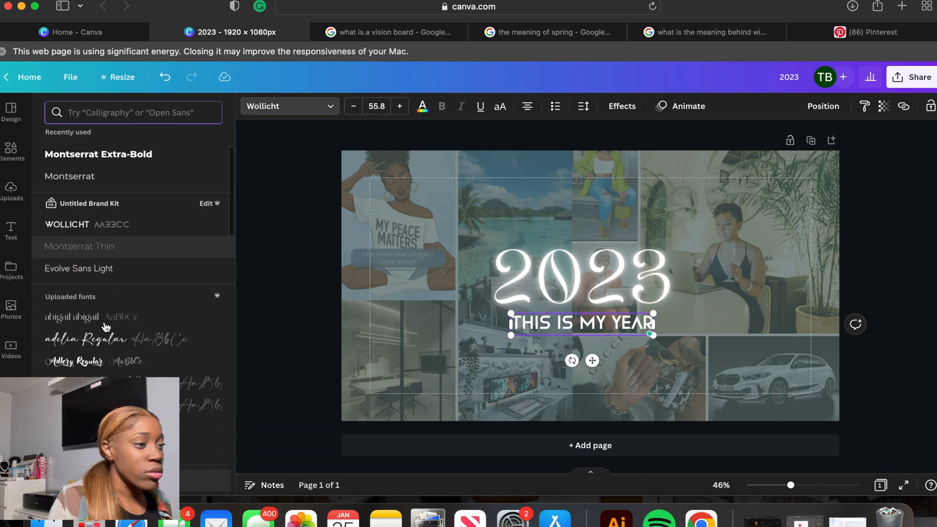
scroll(106, 324, "down", 8)
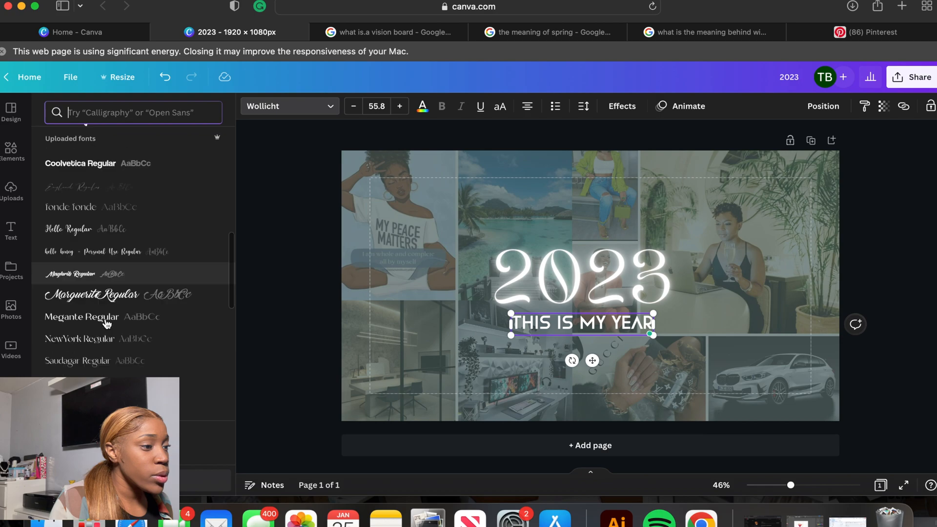
scroll(107, 324, "down", 3)
scroll(107, 324, "up", 2)
left_click(81, 225)
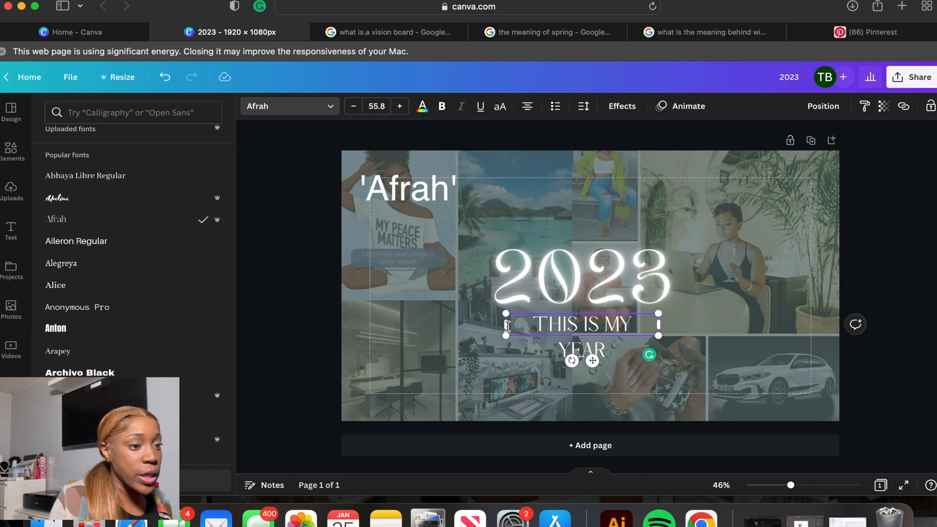
Step: Widen the "THIS IS MY YEAR" text box to fit one line, recentre it under "2023" and deselect it
key("super+a")
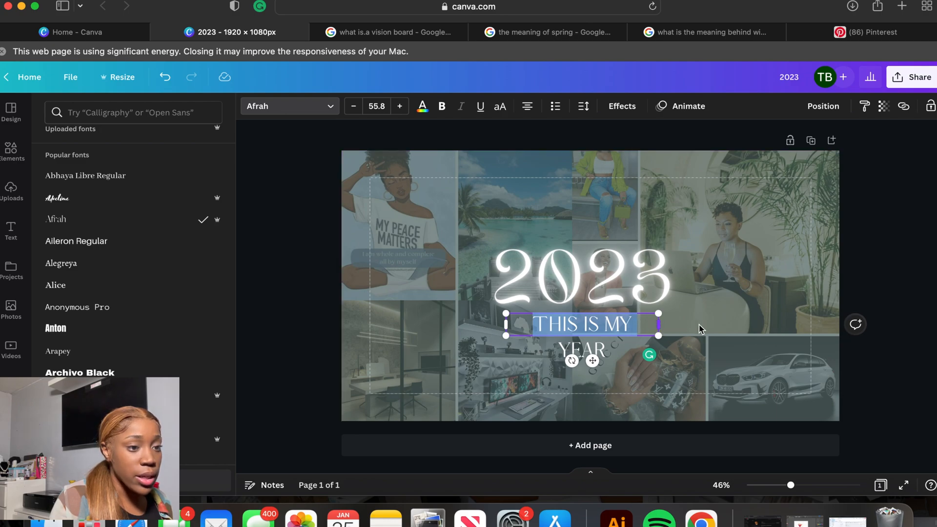
left_click_drag(658, 324, 723, 326)
mouse_move(605, 361)
left_mouse_down()
mouse_move(583, 368)
mouse_move(595, 360)
left_mouse_up()
left_click(908, 238)
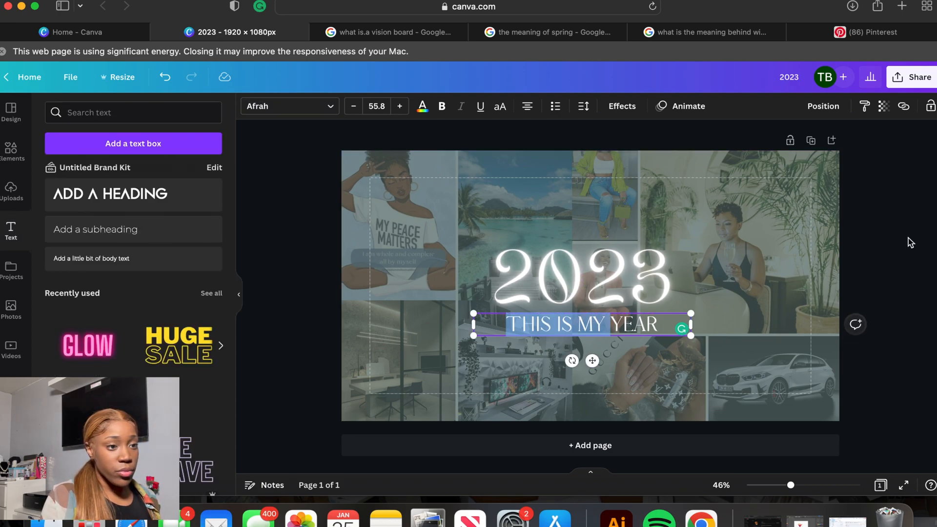
left_click(889, 249)
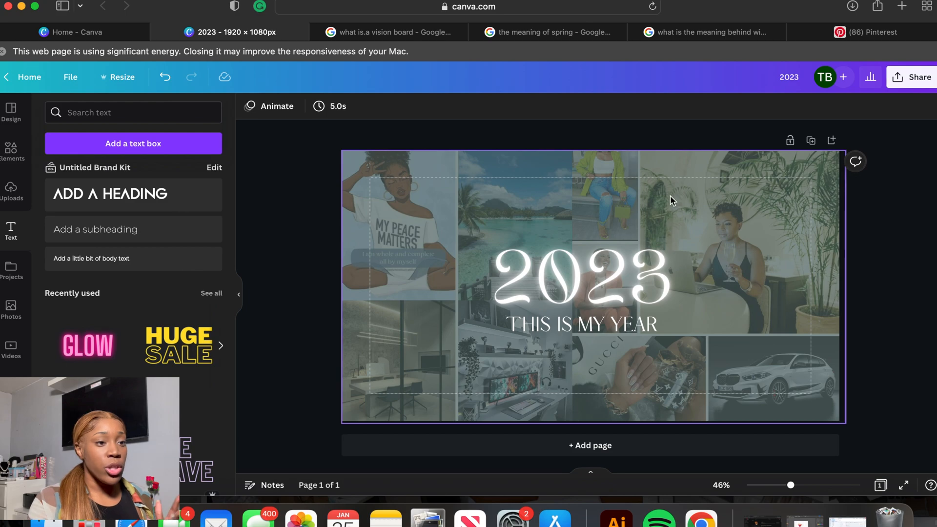
Step: Move the grey-green overlay aside to uncover the photos on the collage's left half, and open the uploaded images
left_click(595, 197)
left_click_drag(588, 200, 830, 197)
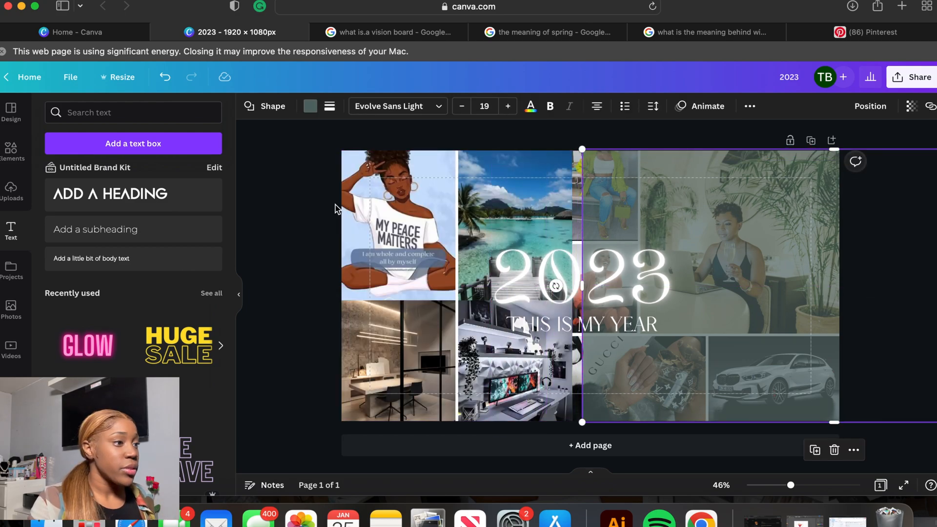
left_click(14, 196)
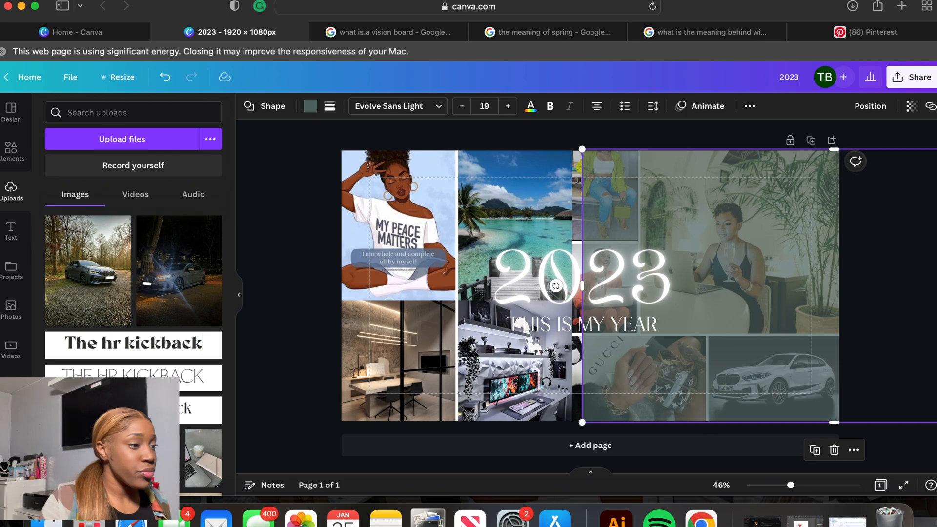
scroll(196, 421, "down", 1)
scroll(196, 420, "down", 5)
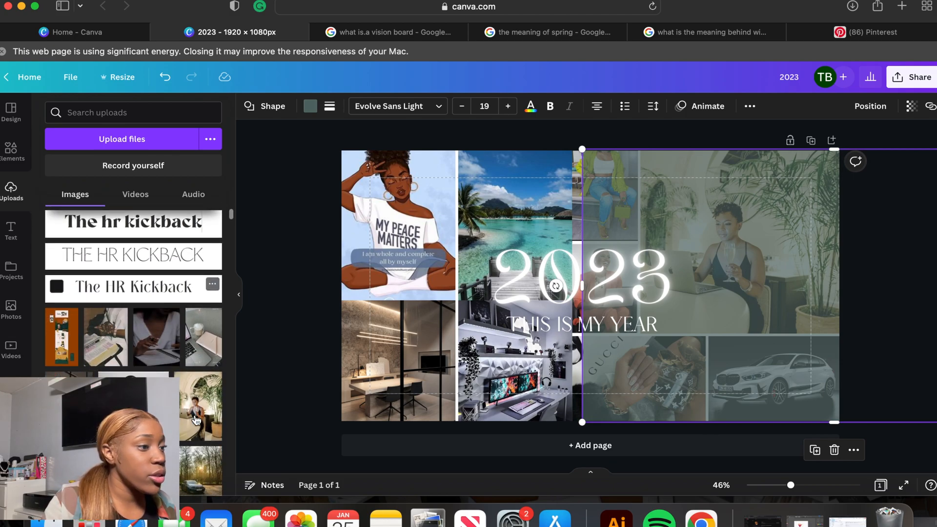
left_click(202, 334)
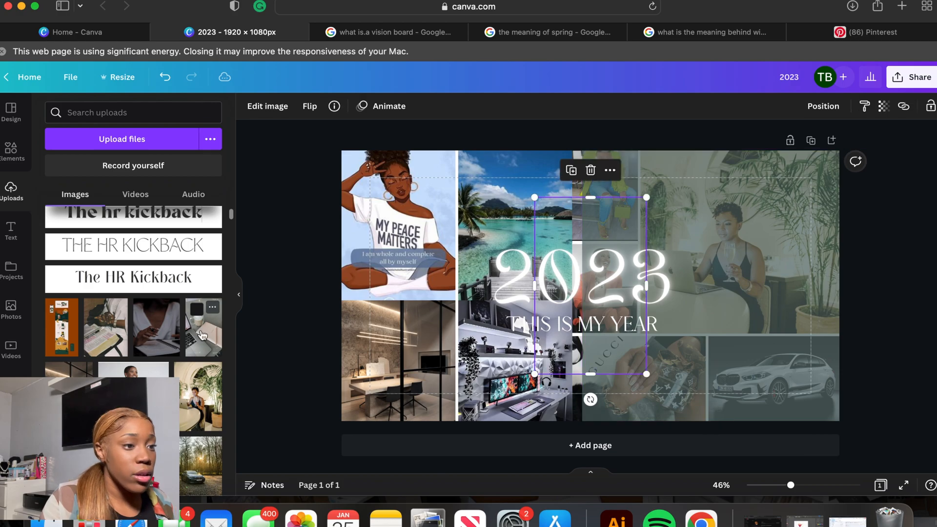
key("Delete")
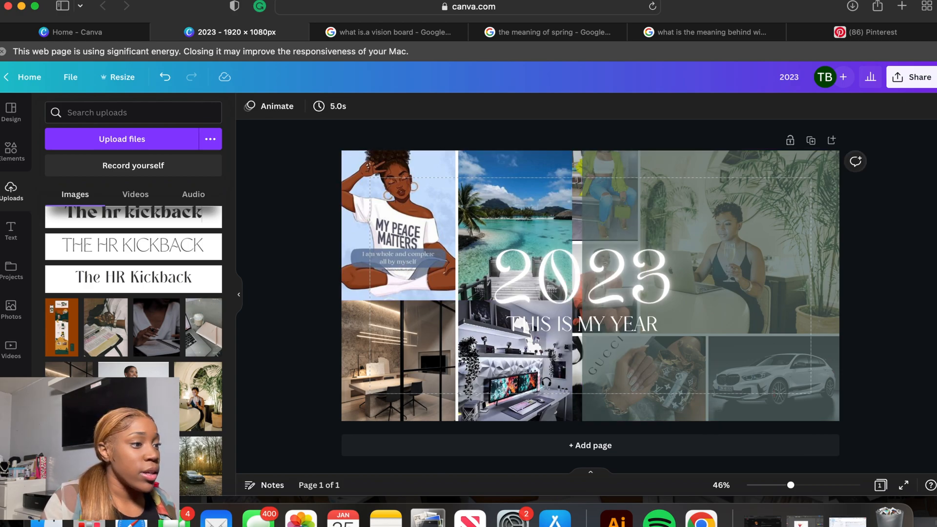
Step: Add the uploaded beige "take the risk." quote image, shrink it and place it just left of the "2023" heading
scroll(133, 293, "down", 15)
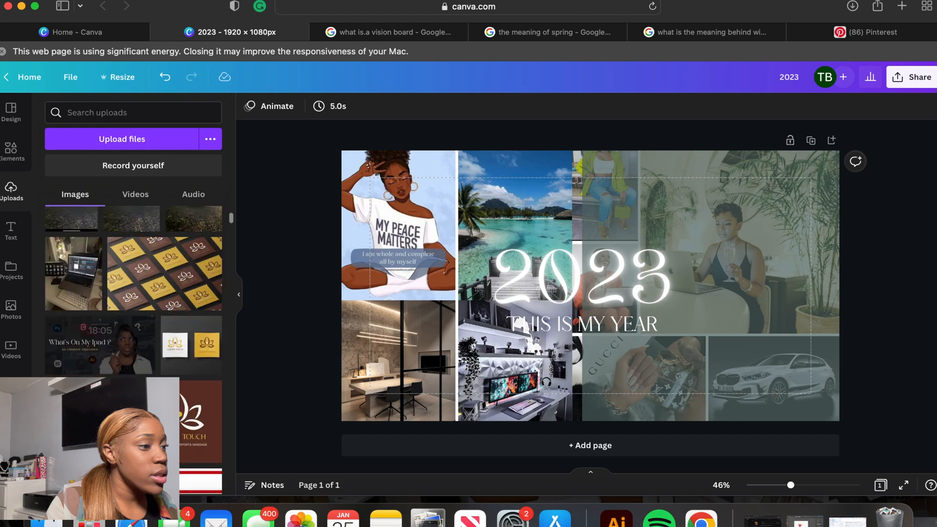
scroll(73, 342, "down", 1)
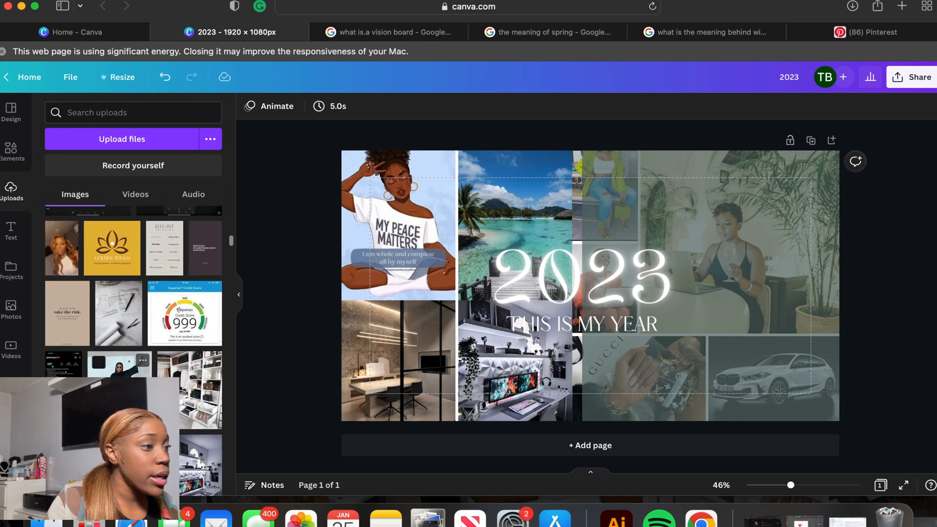
left_click(68, 322)
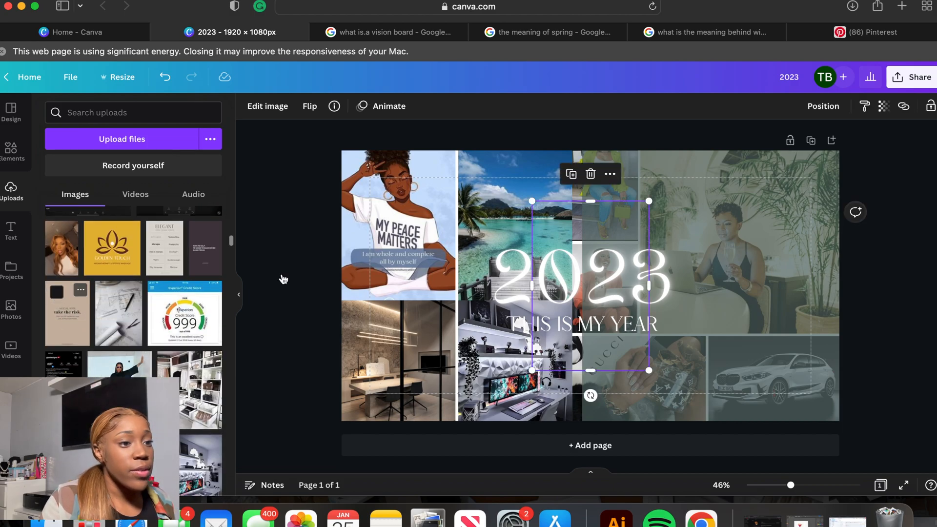
left_click_drag(592, 227, 463, 219)
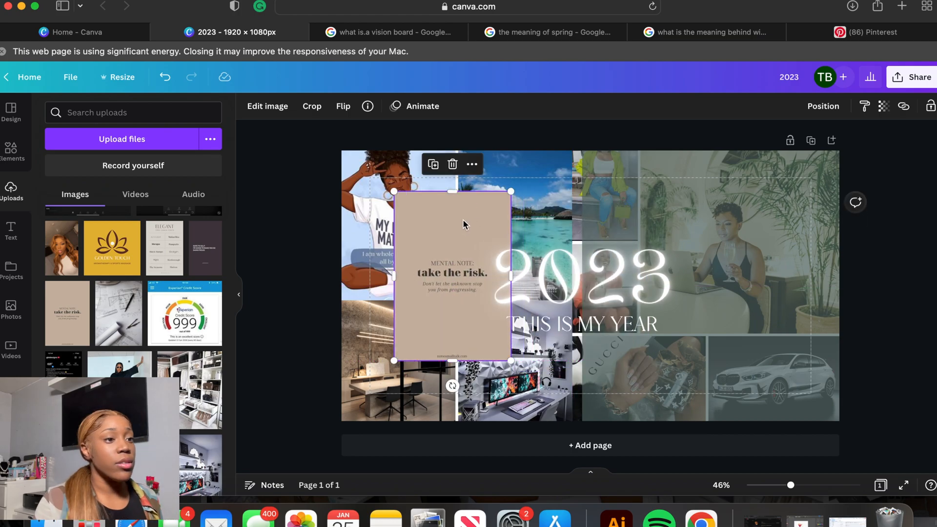
left_click_drag(511, 191, 465, 279)
left_click_drag(432, 320, 449, 291)
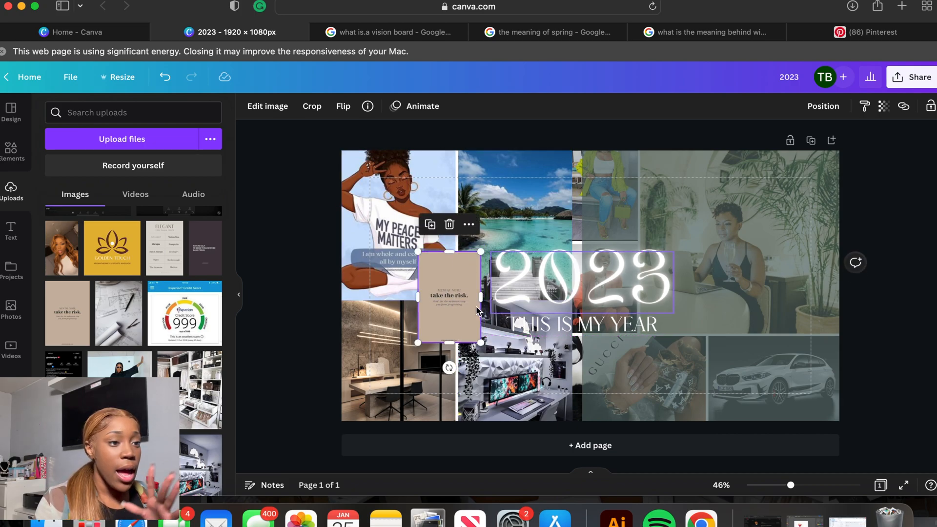
Step: Move the grey-green overlay back over the whole collage and send the "take the risk." quote image one layer backward, behind it
left_click_drag(738, 245, 495, 242)
left_click(449, 279)
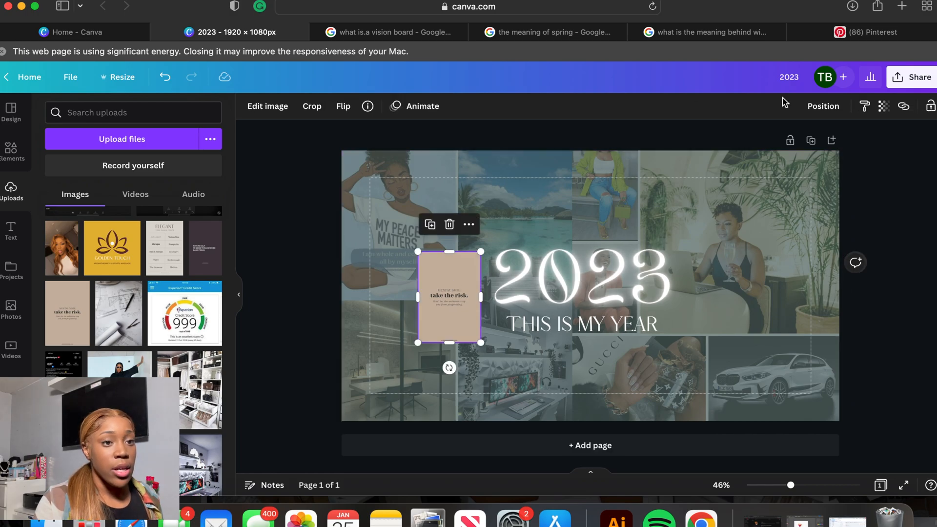
left_click(823, 107)
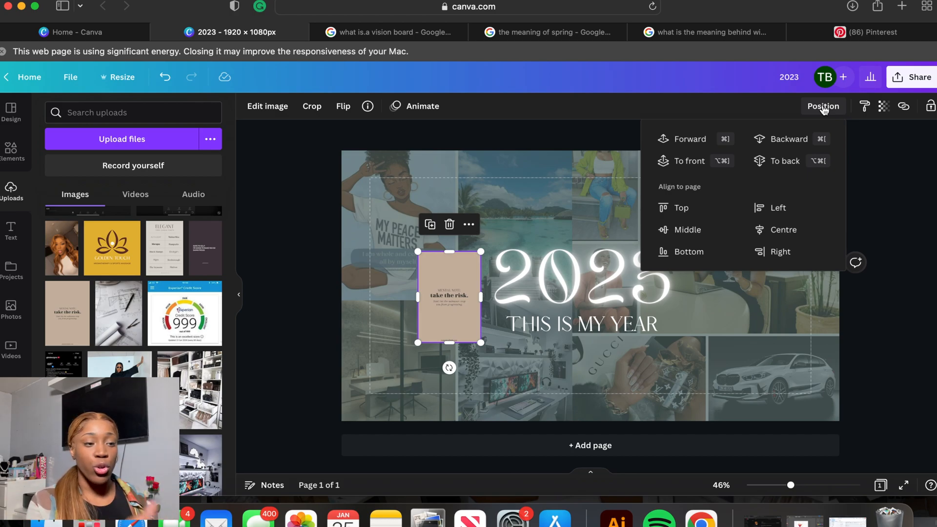
left_click(792, 149)
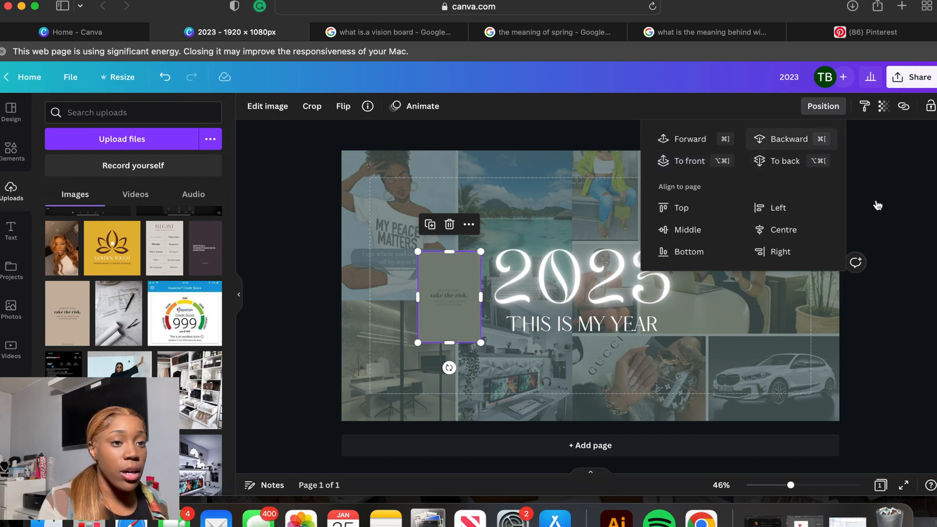
left_click(912, 205)
left_click(911, 205)
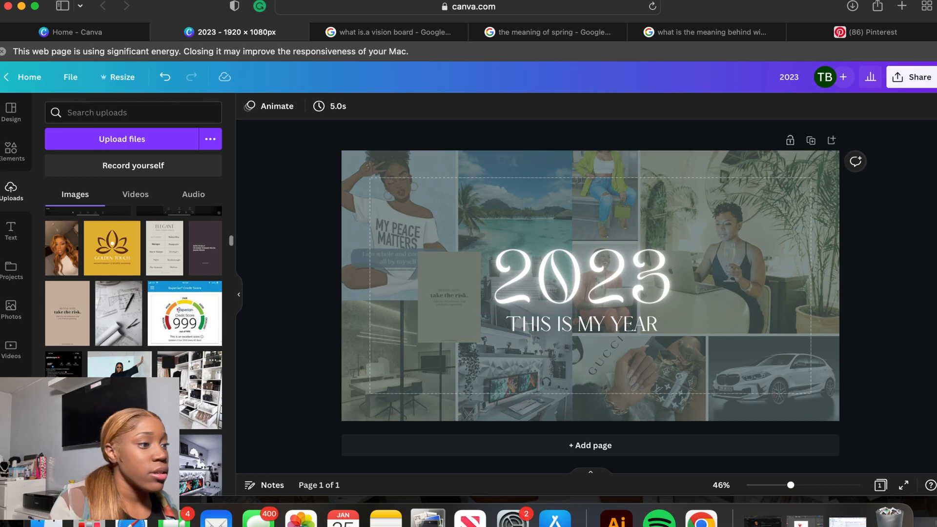
Step: Add the uploaded brown-and-white photo with raised hands, shrink it and place it over the upper right part of the "2023" heading
scroll(150, 375, "down", 2)
scroll(150, 374, "up", 3)
scroll(151, 374, "down", 9)
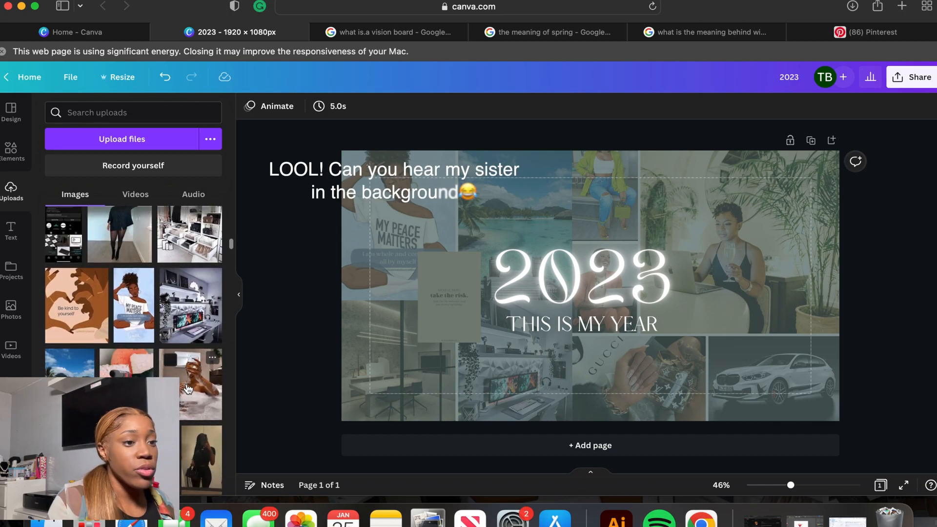
left_click(188, 389)
left_click_drag(675, 190, 571, 324)
left_click_drag(544, 361, 658, 253)
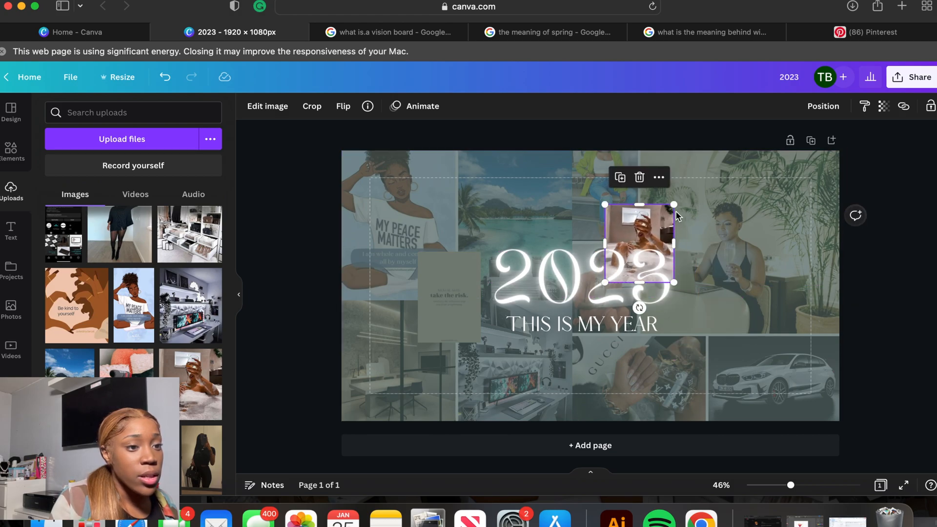
left_click_drag(670, 213, 666, 215)
Step: Send the newly added hands photo one layer backward so it sits behind the grey-green overlay, and deselect it
left_click(833, 111)
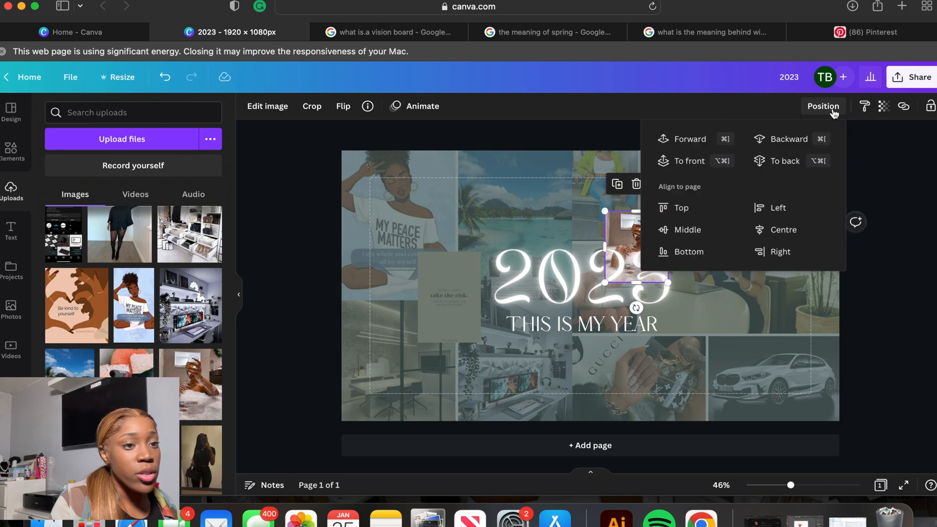
left_click(801, 141)
left_click(906, 210)
left_click(914, 215)
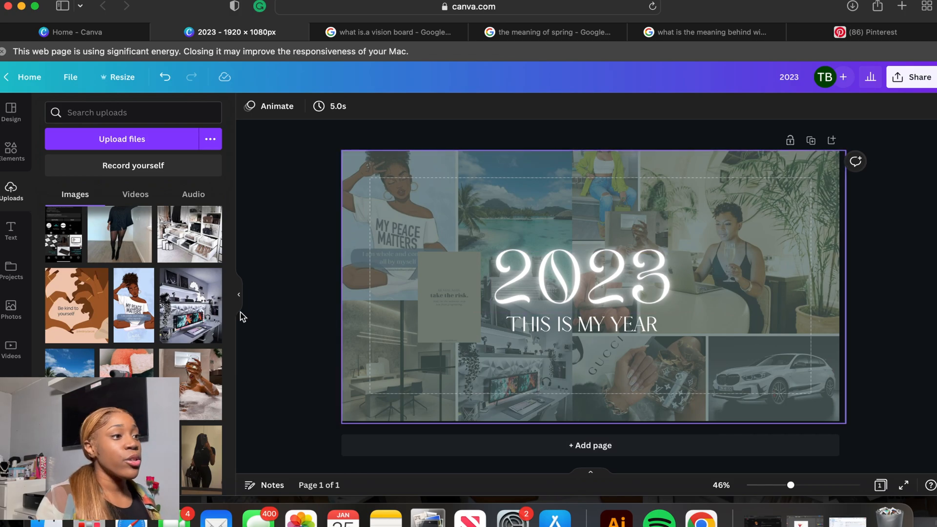
Step: Clear the "shape" search in the elements library and search for "MONEY"
left_click(13, 159)
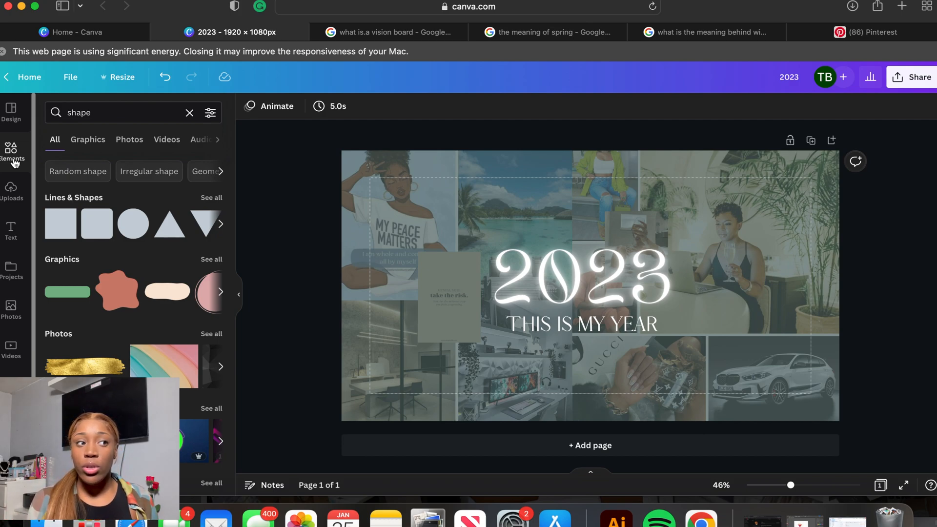
left_click(189, 113)
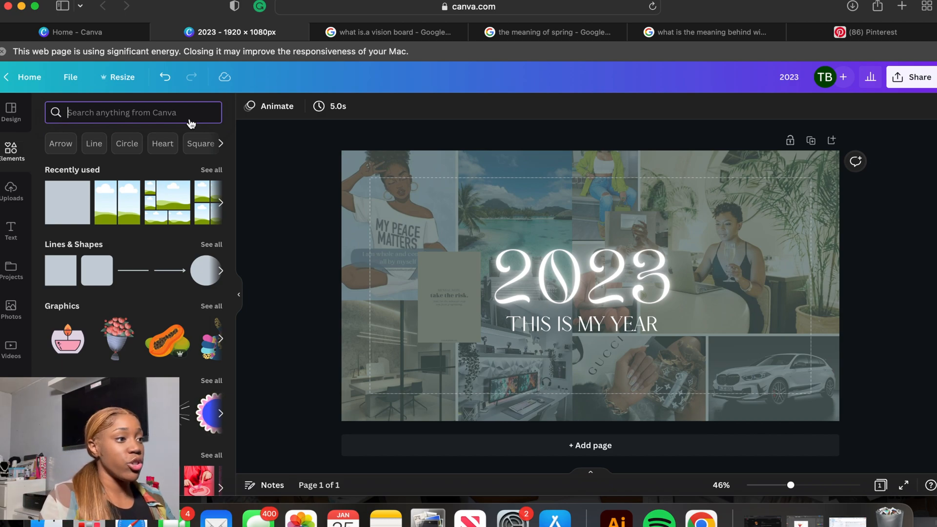
type("MONEY")
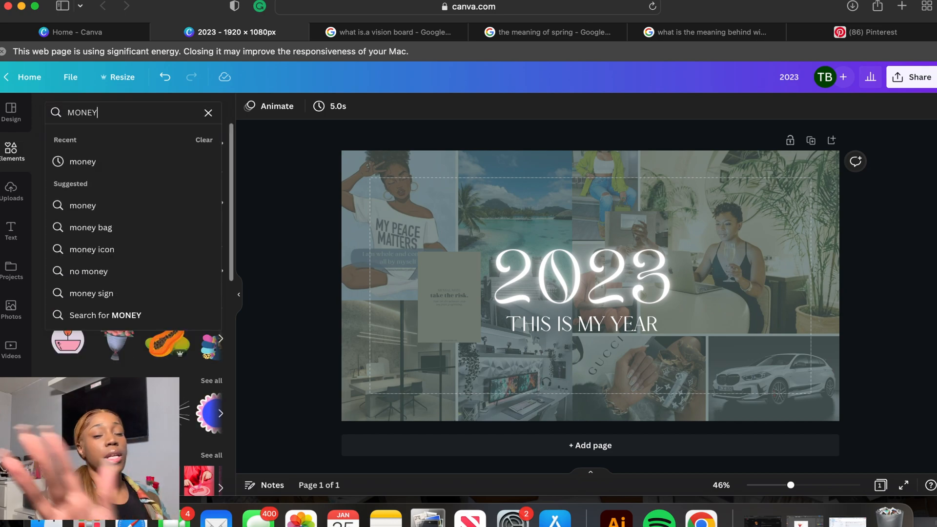
key("Return")
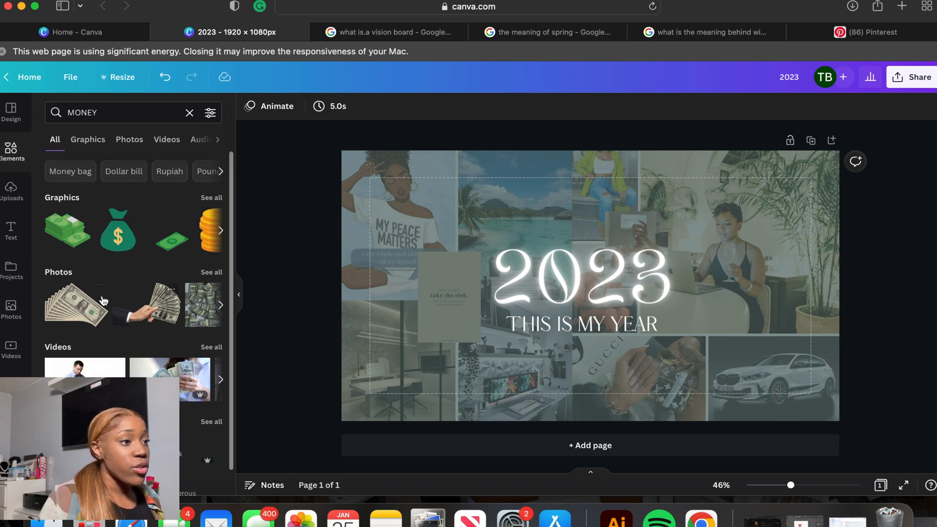
Step: Add the photo of fanned dollar bills, shrink it and place it just right of the "THIS IS MY YEAR" subtitle
left_click(80, 315)
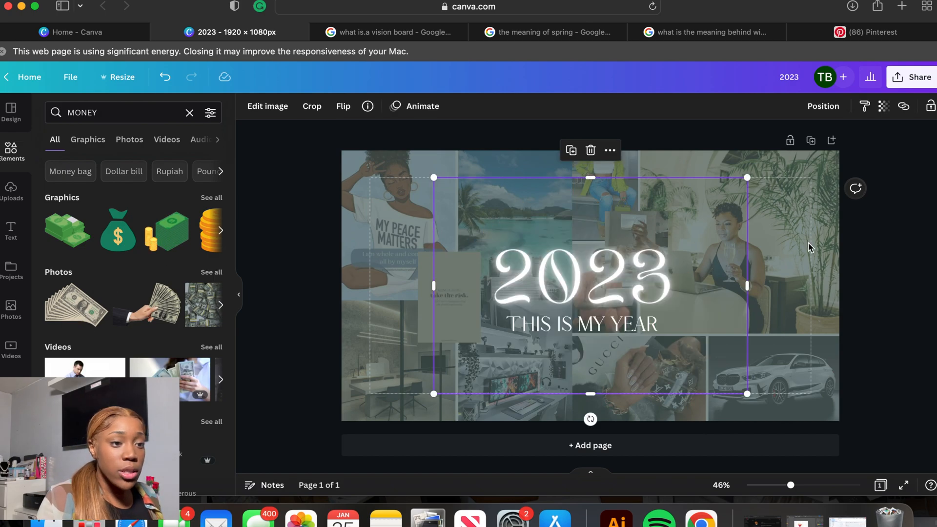
left_click_drag(433, 178, 645, 299)
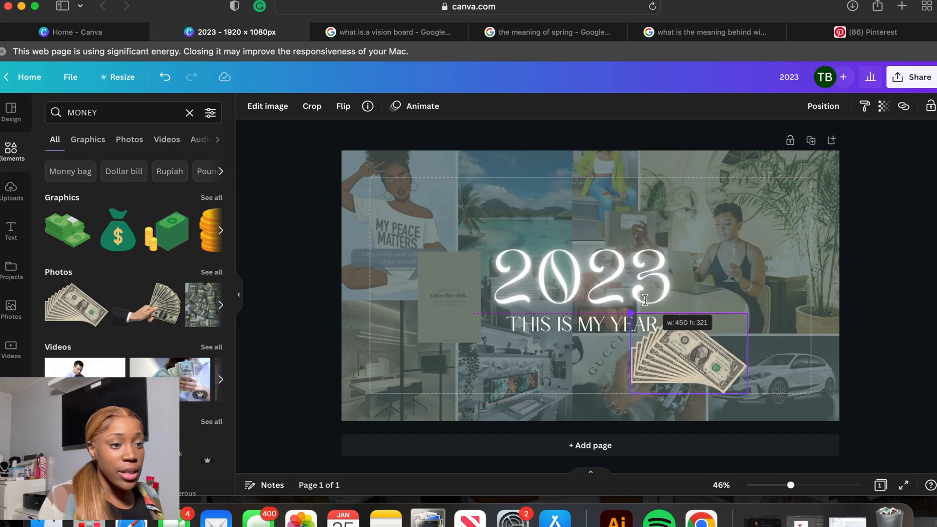
left_click_drag(631, 313, 715, 342)
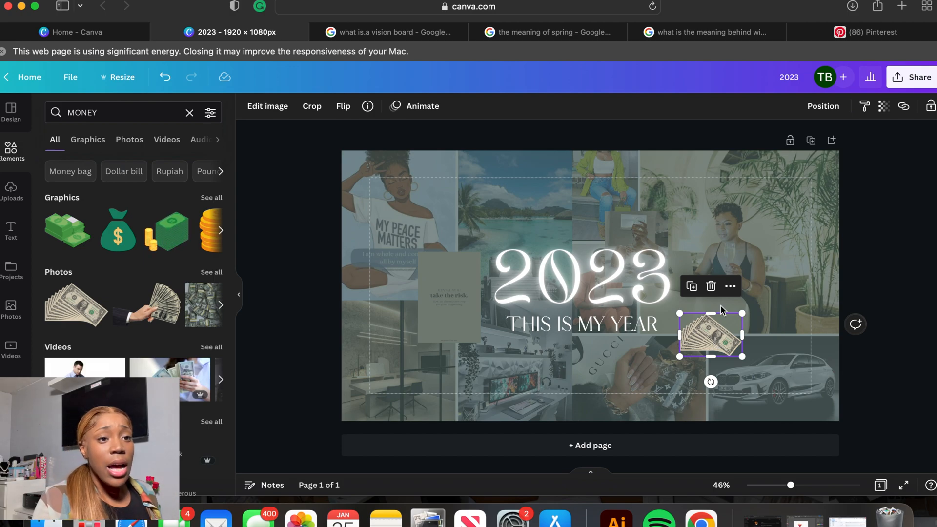
Step: Send the dollar bills photo one layer backward, behind the grey-green overlay, and deselect it
left_click(824, 106)
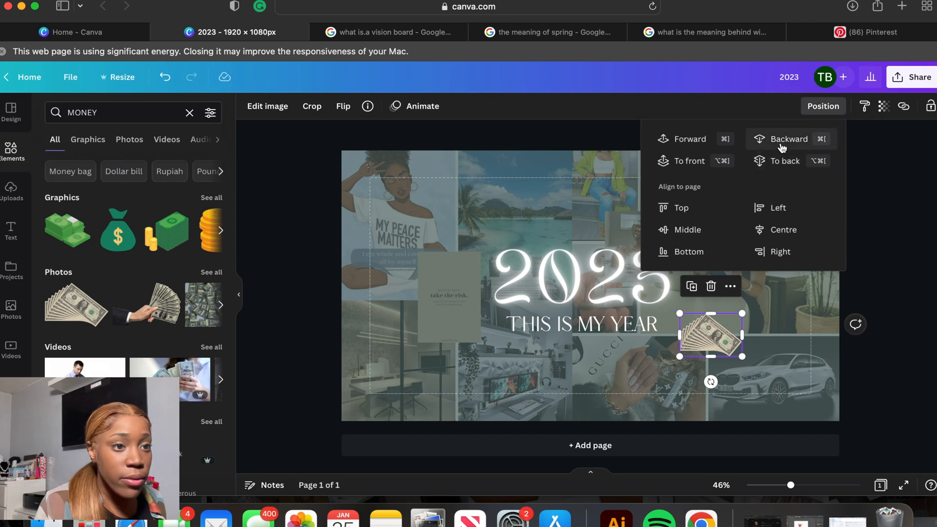
left_click(782, 160)
left_click(887, 233)
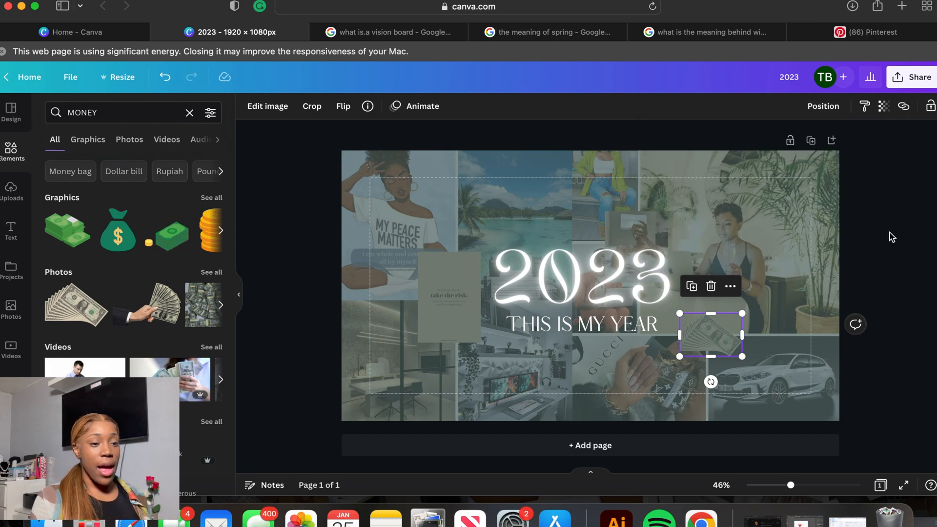
left_click(889, 232)
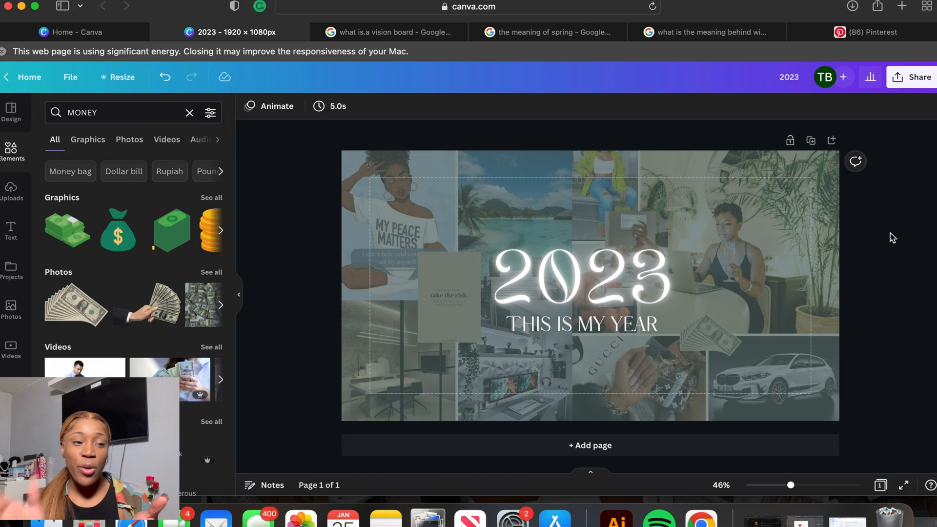